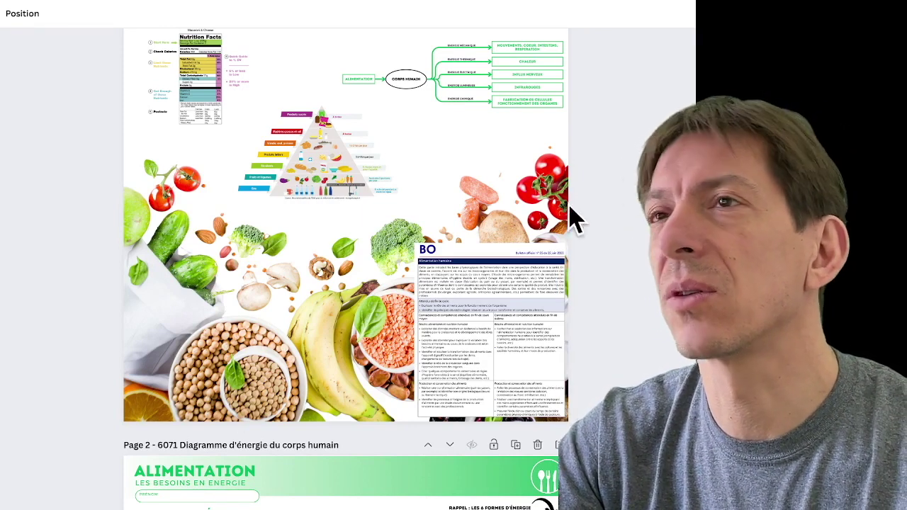
Scroll to page 2's Alimentation-to-Corps humain energy diagram, zoom in and out, then continue to page 3.
{"action": "scroll", "coordinate": [331, 342], "scroll_direction": "down", "scroll_amount": 2}
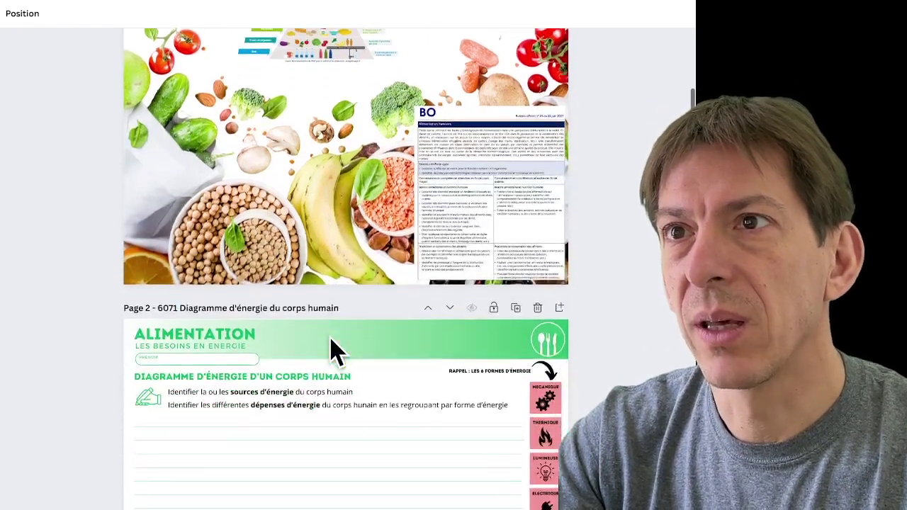
{"action": "scroll", "coordinate": [336, 348], "scroll_direction": "down", "scroll_amount": 5}
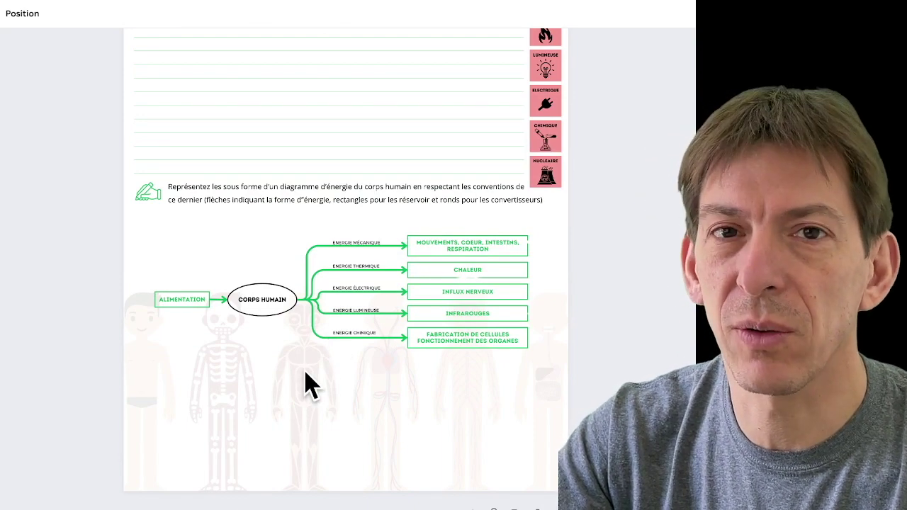
{"action": "scroll", "coordinate": [308, 380], "scroll_direction": "up", "scroll_amount": 2}
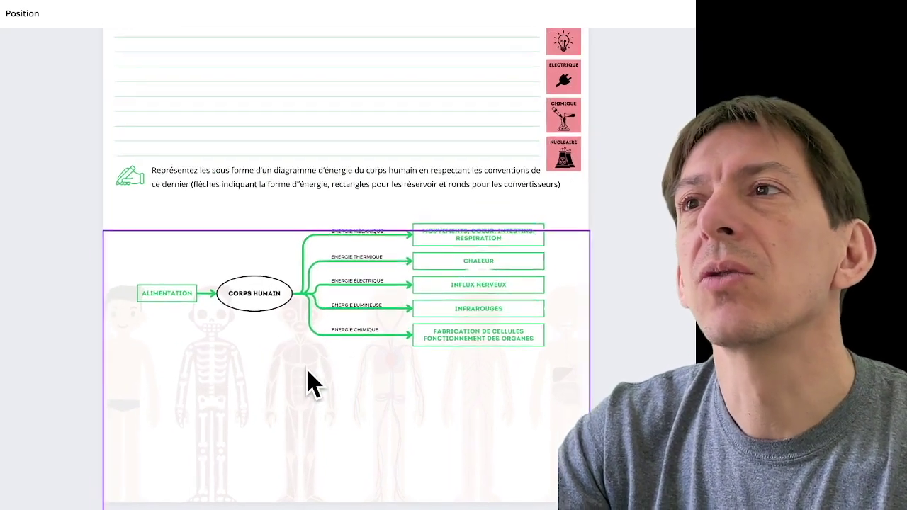
{"action": "scroll", "coordinate": [315, 372], "scroll_direction": "up", "scroll_amount": 2}
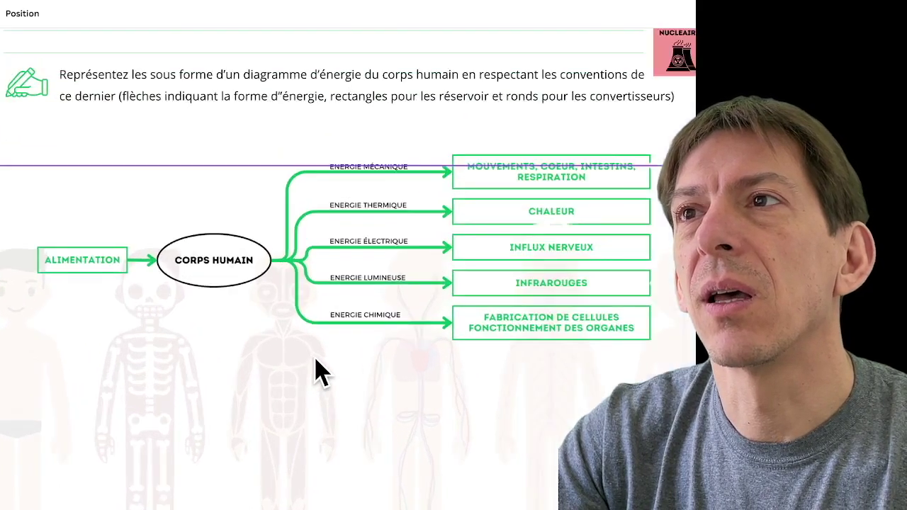
{"action": "scroll", "coordinate": [315, 372], "scroll_direction": "up", "scroll_amount": 3}
{"action": "scroll", "coordinate": [315, 372], "scroll_direction": "down", "scroll_amount": 3}
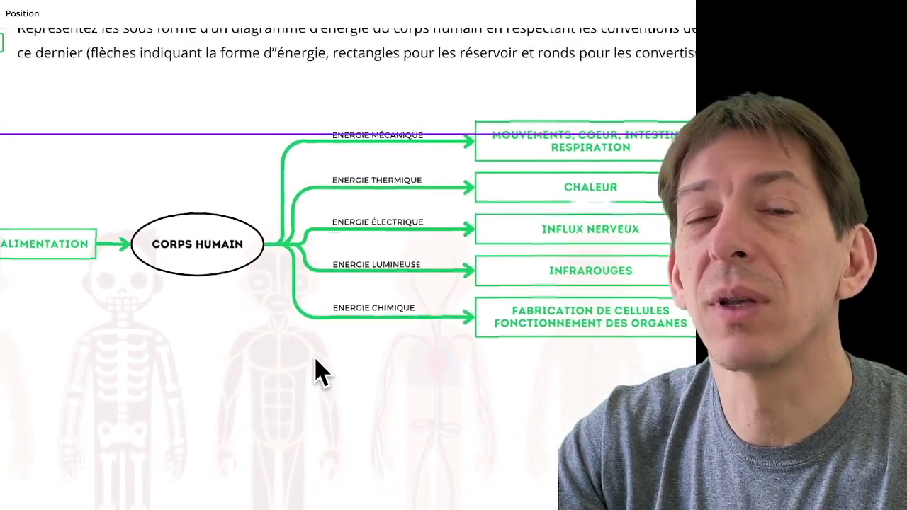
{"action": "scroll", "coordinate": [317, 370], "scroll_direction": "down", "scroll_amount": 1}
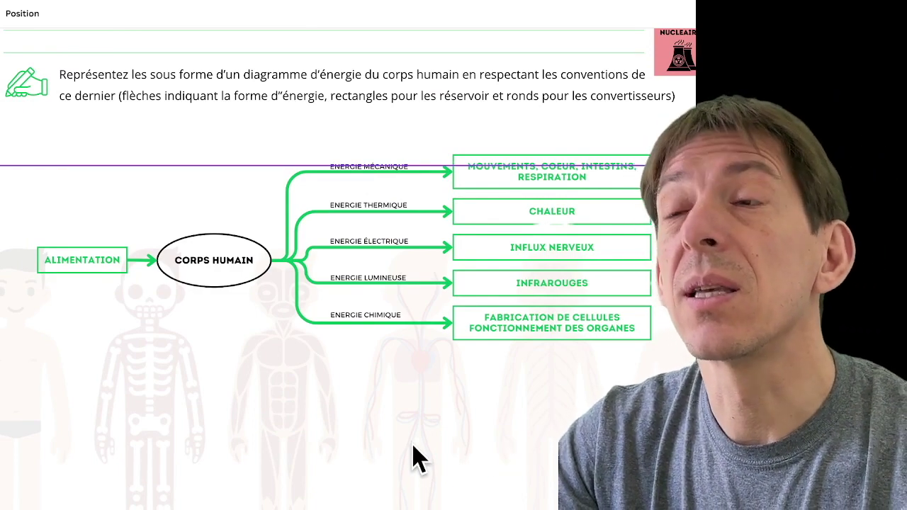
{"action": "scroll", "coordinate": [416, 458], "scroll_direction": "down", "scroll_amount": 2}
{"action": "scroll", "coordinate": [417, 459], "scroll_direction": "down", "scroll_amount": 2}
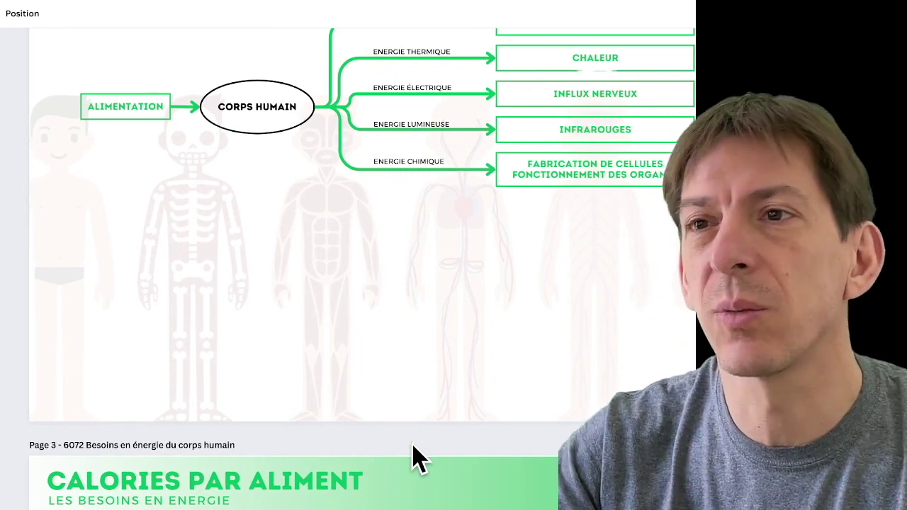
Scroll from the Calories par aliment header down to the Calcule tes apports quotidiens food kcal table.
{"action": "scroll", "coordinate": [416, 459], "scroll_direction": "down", "scroll_amount": 2}
{"action": "scroll", "coordinate": [416, 459], "scroll_direction": "down", "scroll_amount": 2}
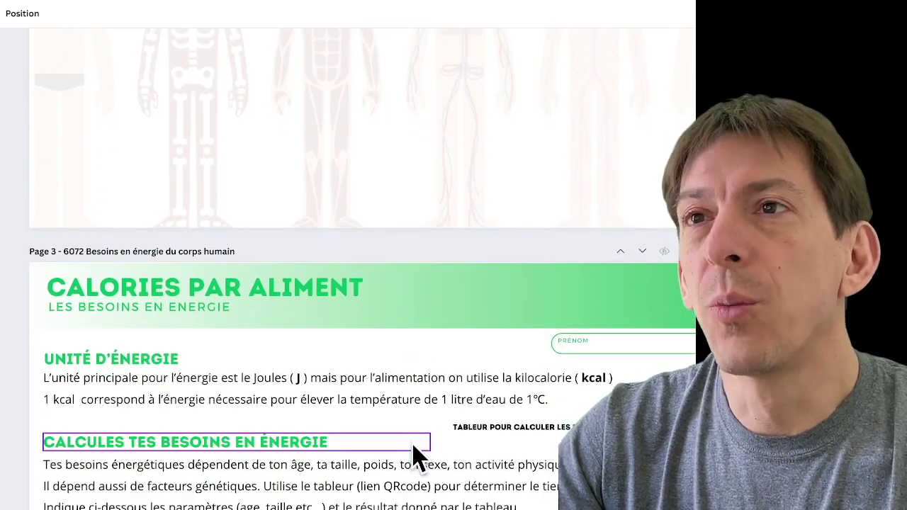
{"action": "scroll", "coordinate": [416, 459], "scroll_direction": "down", "scroll_amount": 3}
{"action": "scroll", "coordinate": [416, 459], "scroll_direction": "down", "scroll_amount": 1}
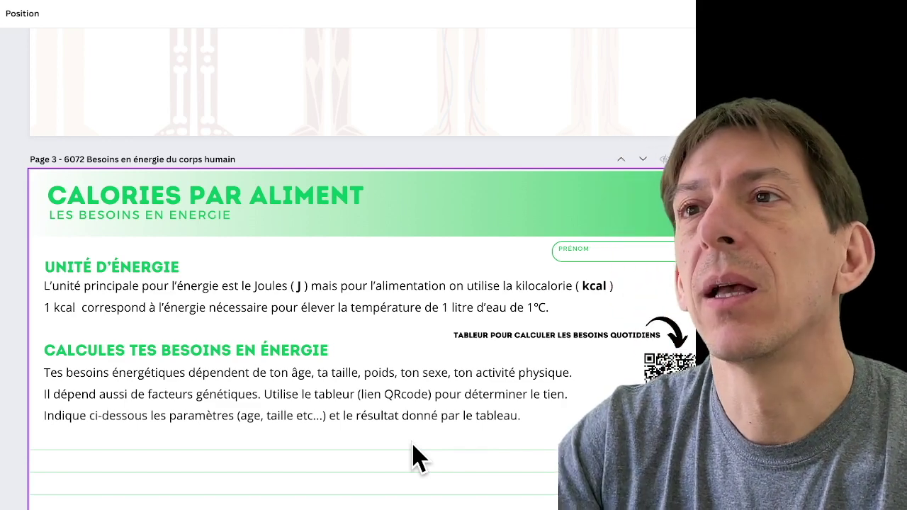
{"action": "scroll", "coordinate": [418, 456], "scroll_direction": "down", "scroll_amount": 2}
{"action": "scroll", "coordinate": [418, 457], "scroll_direction": "down", "scroll_amount": 3}
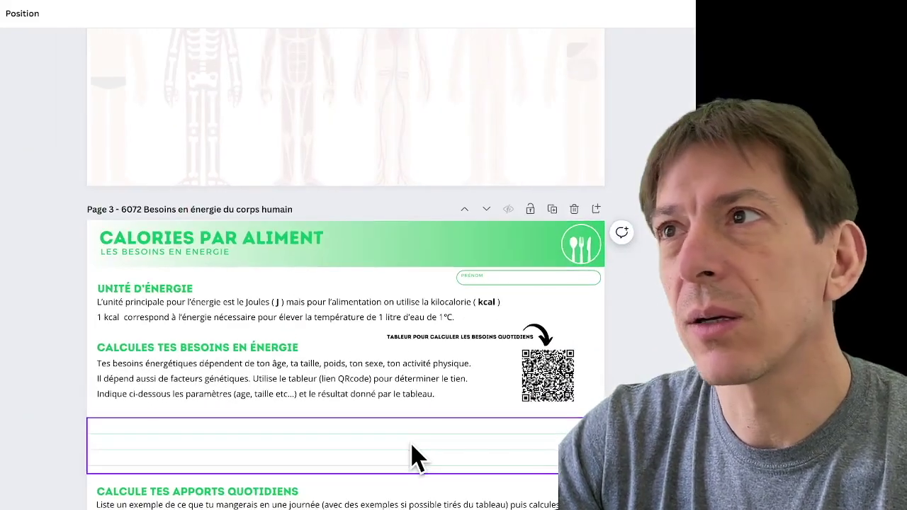
{"action": "scroll", "coordinate": [417, 456], "scroll_direction": "down", "scroll_amount": 2}
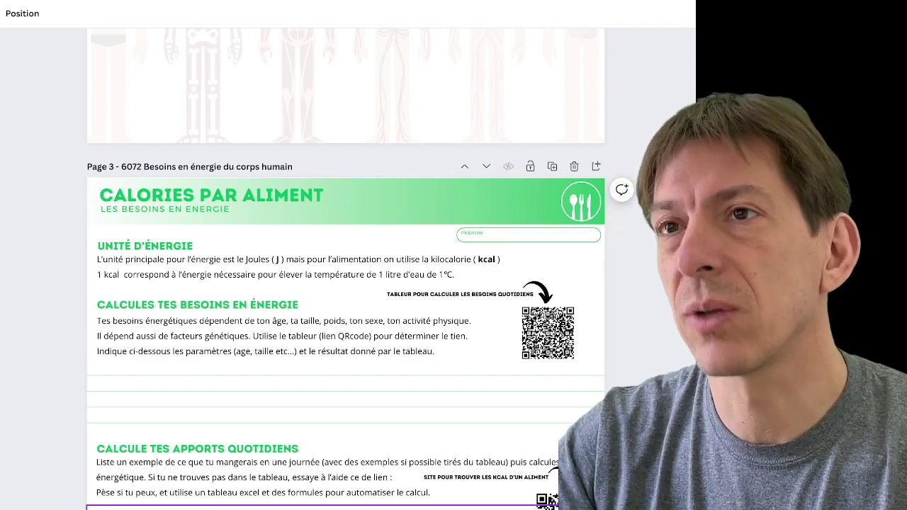
{"action": "scroll", "coordinate": [345, 269], "scroll_direction": "down", "scroll_amount": 5}
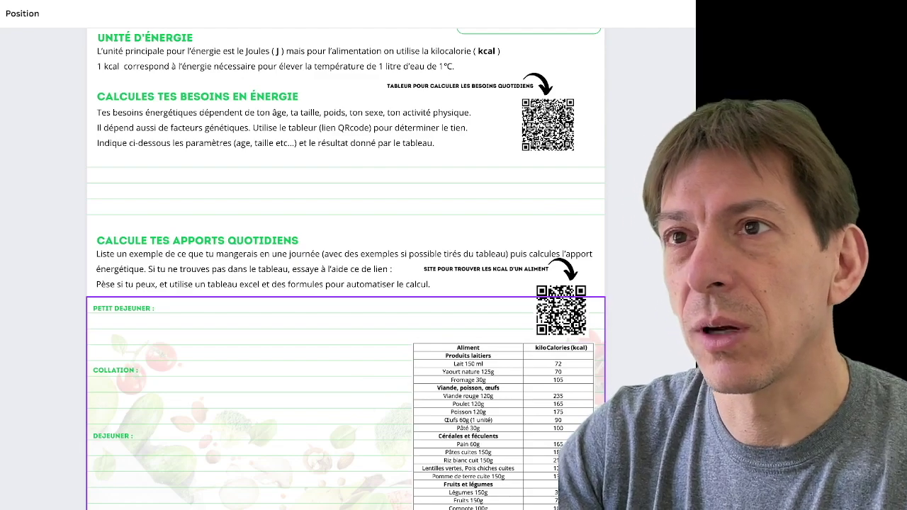
Scroll past the food table to page 4's Formules Excel, showing Exemple 1 and Exemple 2.
{"action": "scroll", "coordinate": [345, 269], "scroll_direction": "down", "scroll_amount": 4}
{"action": "scroll", "coordinate": [345, 269], "scroll_direction": "down", "scroll_amount": 3}
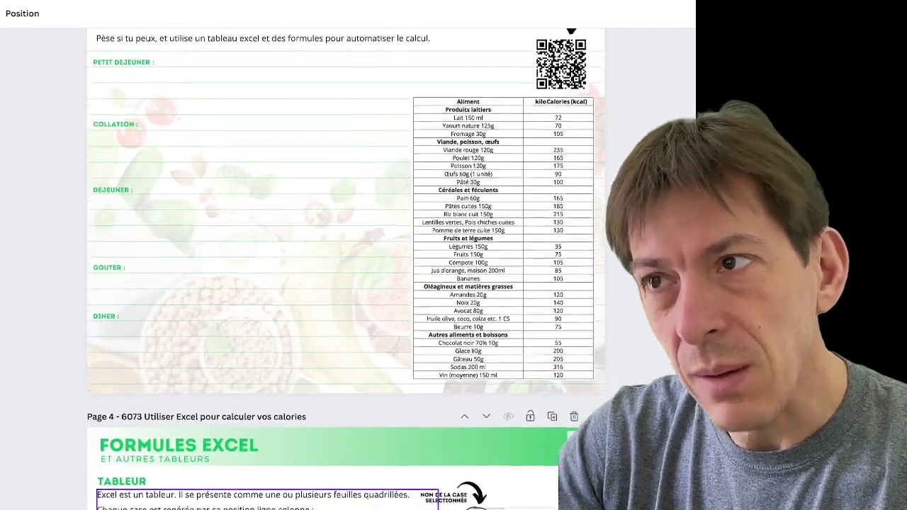
{"action": "scroll", "coordinate": [345, 269], "scroll_direction": "down", "scroll_amount": 1}
{"action": "scroll", "coordinate": [345, 269], "scroll_direction": "down", "scroll_amount": 3}
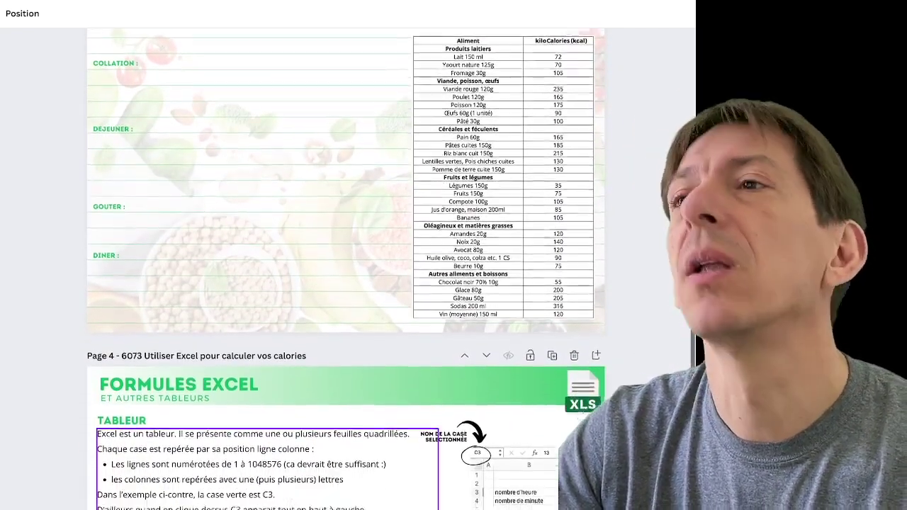
{"action": "scroll", "coordinate": [345, 269], "scroll_direction": "down", "scroll_amount": 3}
{"action": "scroll", "coordinate": [344, 269], "scroll_direction": "down", "scroll_amount": 2}
{"action": "scroll", "coordinate": [345, 269], "scroll_direction": "down", "scroll_amount": 1}
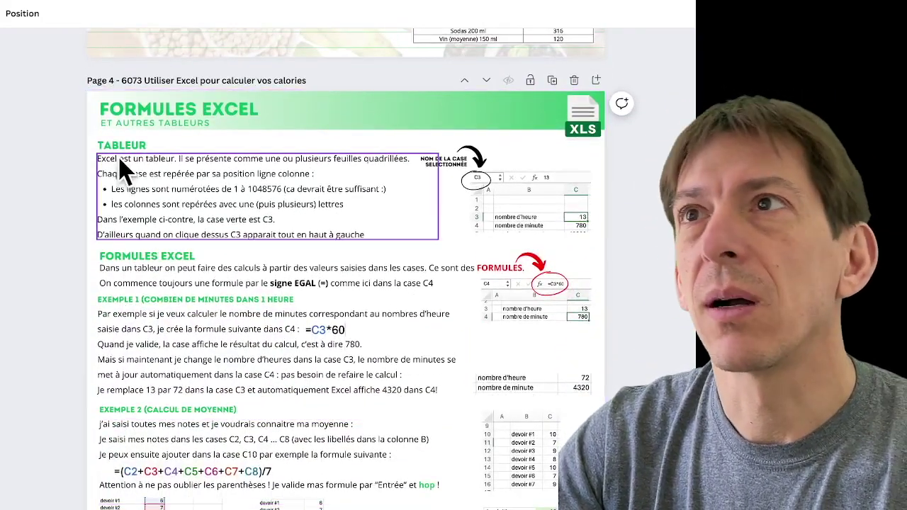
{"action": "scroll", "coordinate": [635, 228], "scroll_direction": "down", "scroll_amount": 2}
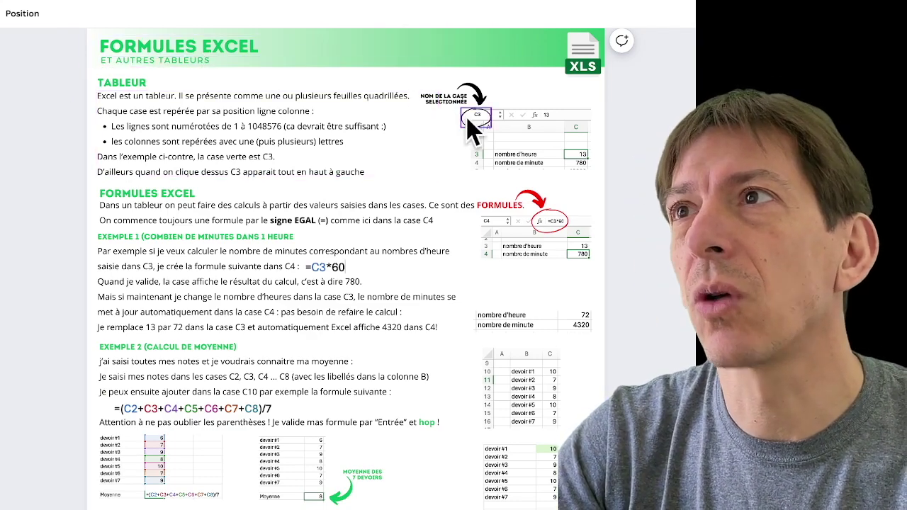
Zoom in on page 4's C3 cell-name spreadsheet screenshot and select that image.
{"action": "scroll", "coordinate": [556, 190], "scroll_direction": "up", "scroll_amount": 5}
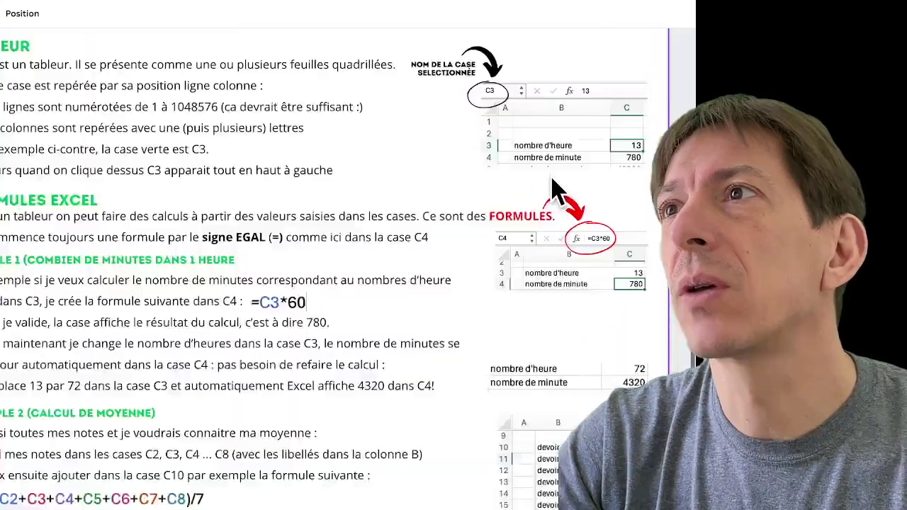
{"action": "scroll", "coordinate": [556, 190], "scroll_direction": "up", "scroll_amount": 5}
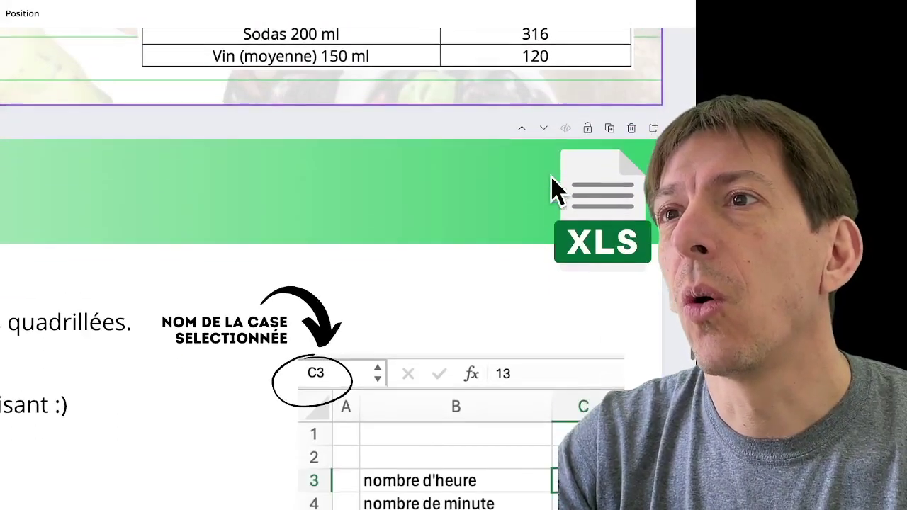
{"action": "scroll", "coordinate": [556, 189], "scroll_direction": "down", "scroll_amount": 2}
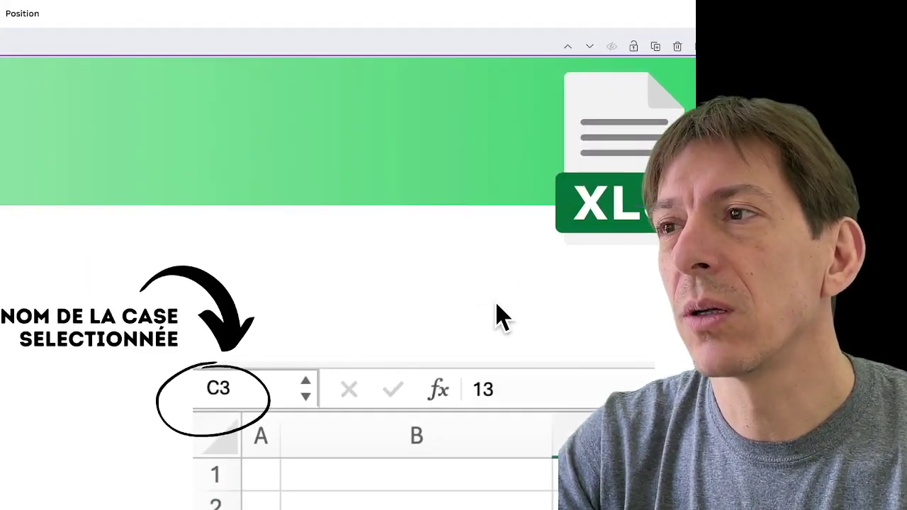
{"action": "scroll", "coordinate": [504, 318], "scroll_direction": "down", "scroll_amount": 2}
{"action": "scroll", "coordinate": [496, 333], "scroll_direction": "up", "scroll_amount": 2}
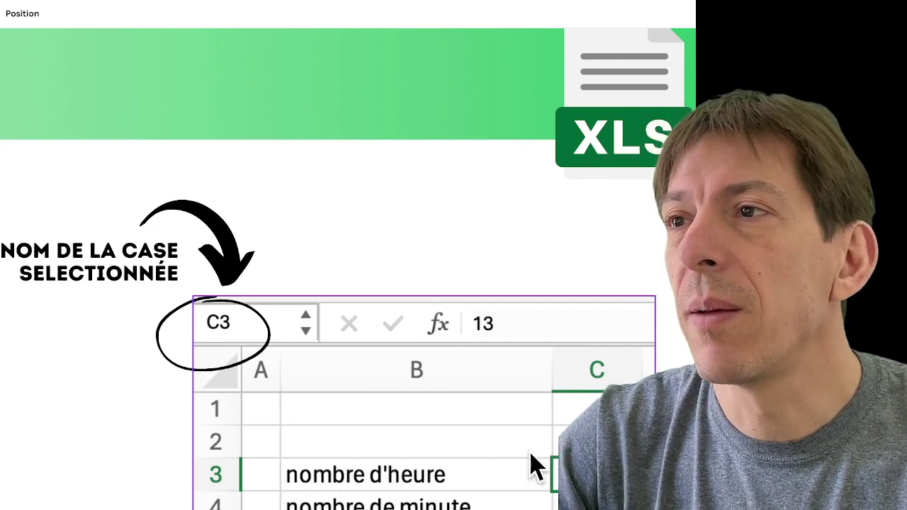
{"action": "left_click", "coordinate": [418, 425]}
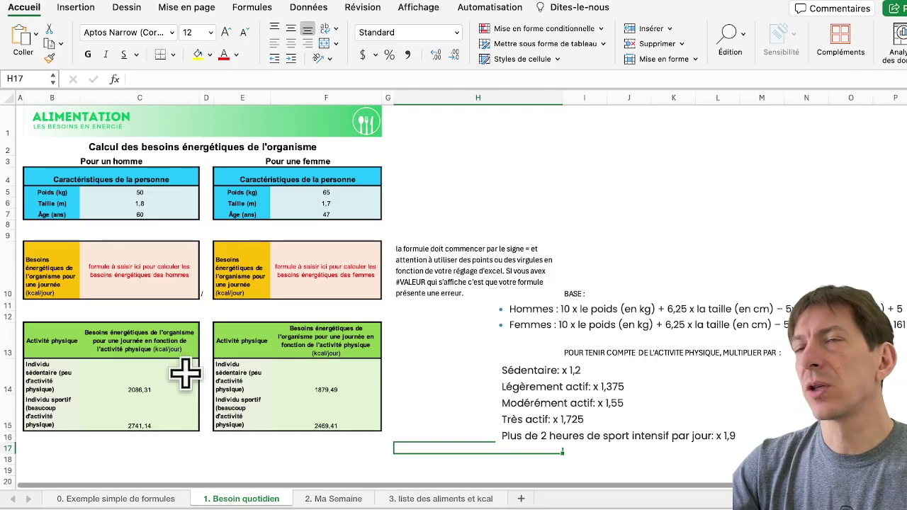
Cycle through sheets 0, 1, 2 and 3 twice, ending on 0. Exemple simple de formules.
{"action": "left_click", "coordinate": [135, 501]}
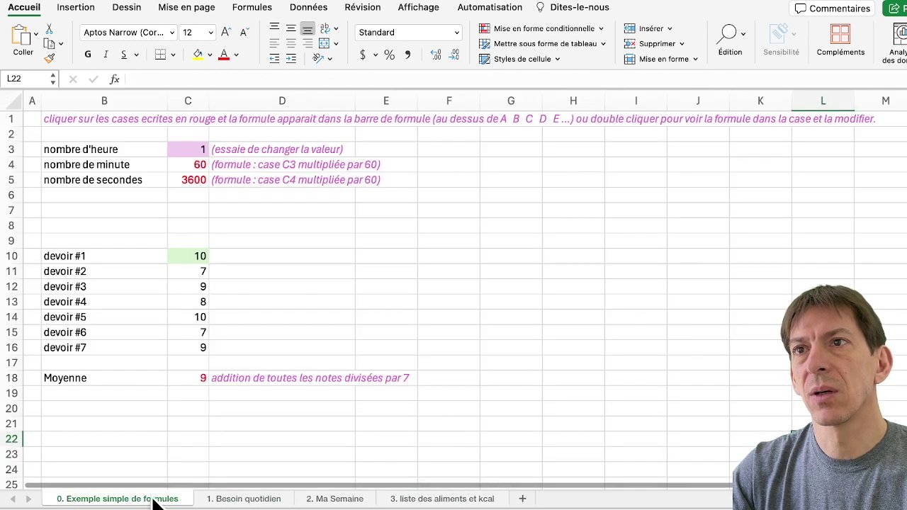
{"action": "left_click", "coordinate": [244, 500]}
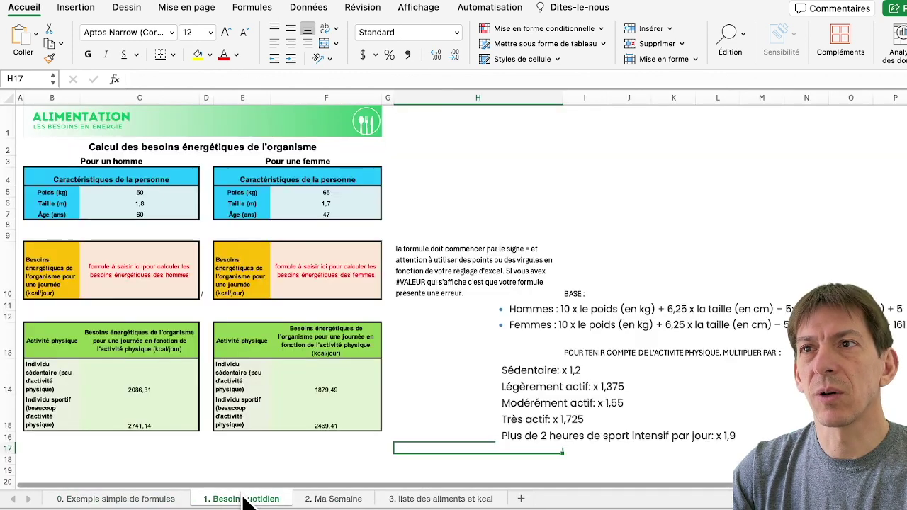
{"action": "left_click", "coordinate": [341, 501]}
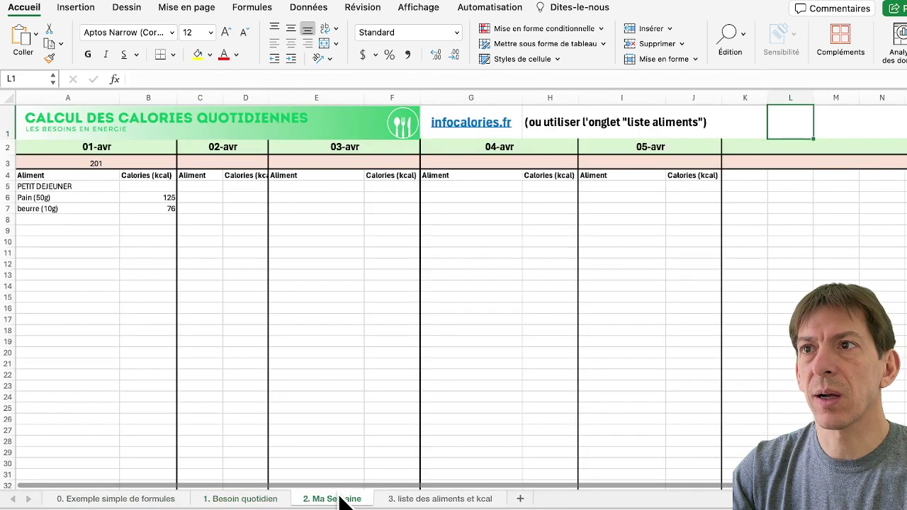
{"action": "left_click", "coordinate": [429, 500]}
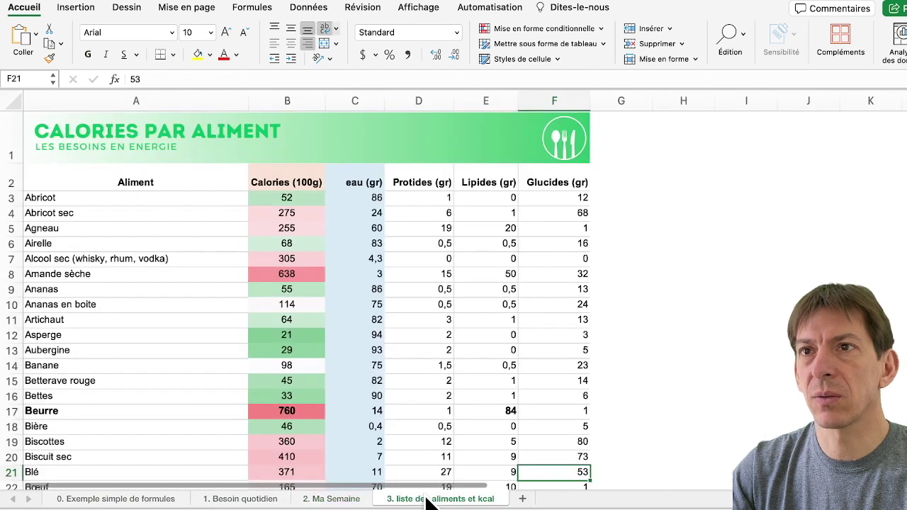
{"action": "left_click", "coordinate": [105, 500]}
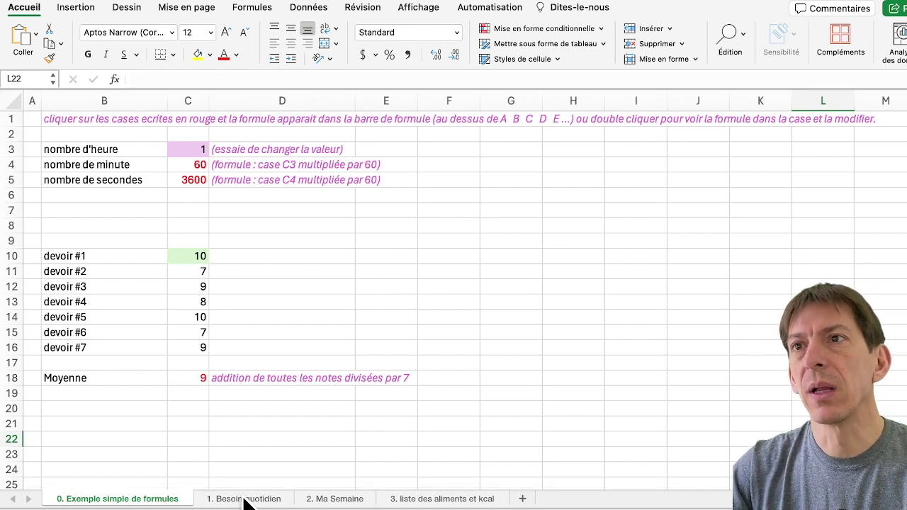
{"action": "left_click", "coordinate": [247, 499]}
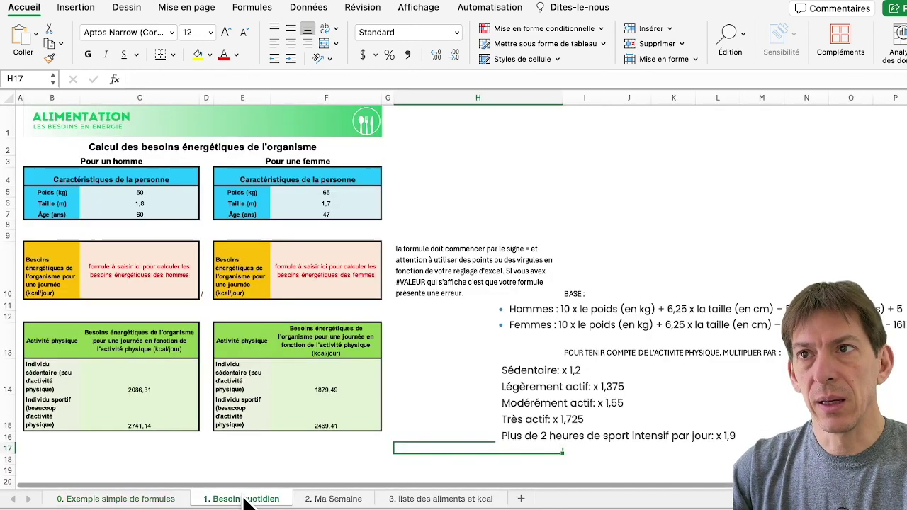
{"action": "left_click", "coordinate": [352, 500]}
{"action": "left_click", "coordinate": [429, 499]}
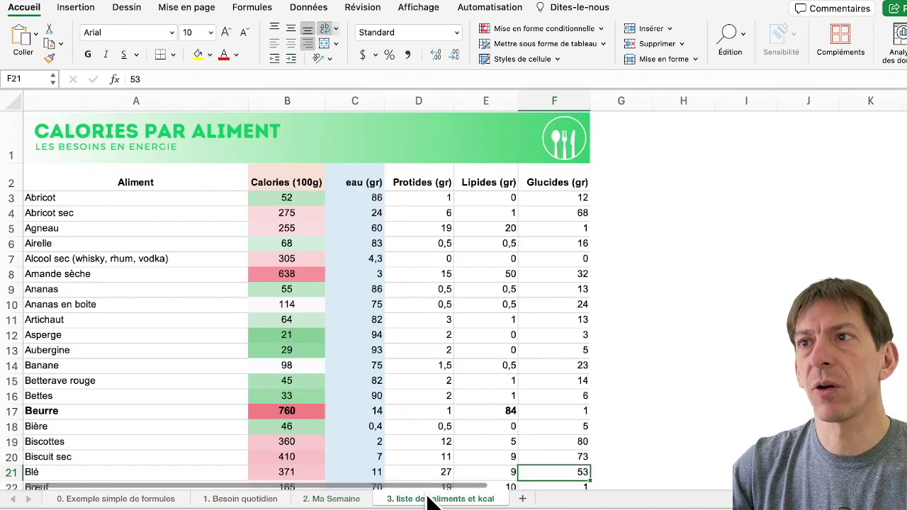
{"action": "left_click", "coordinate": [82, 499]}
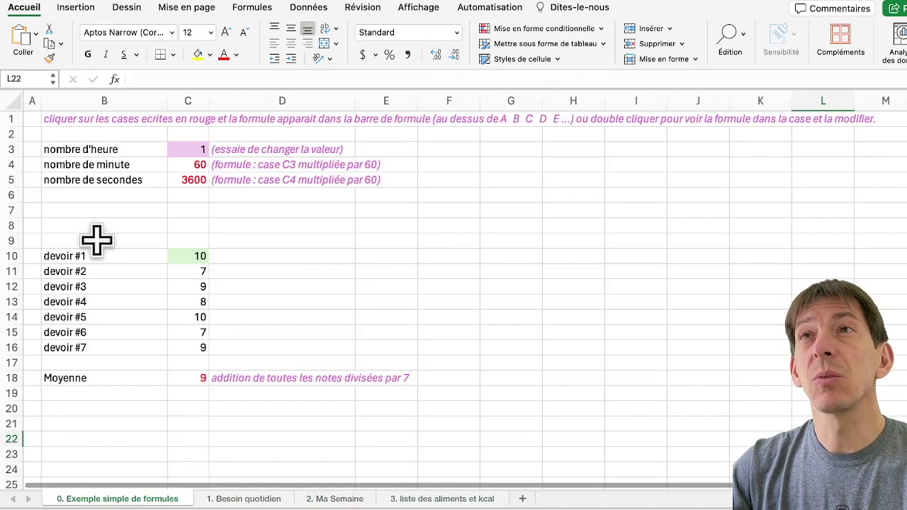
Enter 13 as the nombre d'heure value in C3.
{"action": "left_click", "coordinate": [191, 149]}
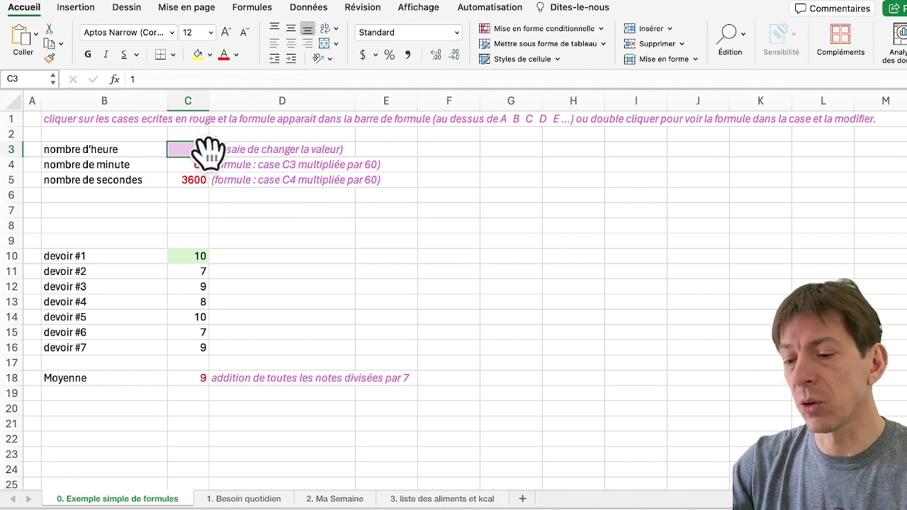
{"action": "type", "text": "13"}
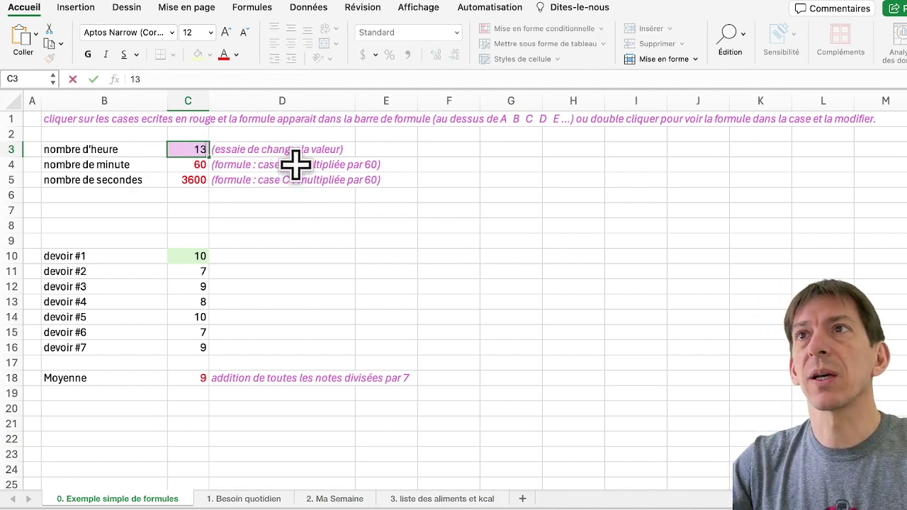
{"action": "left_click", "coordinate": [390, 200]}
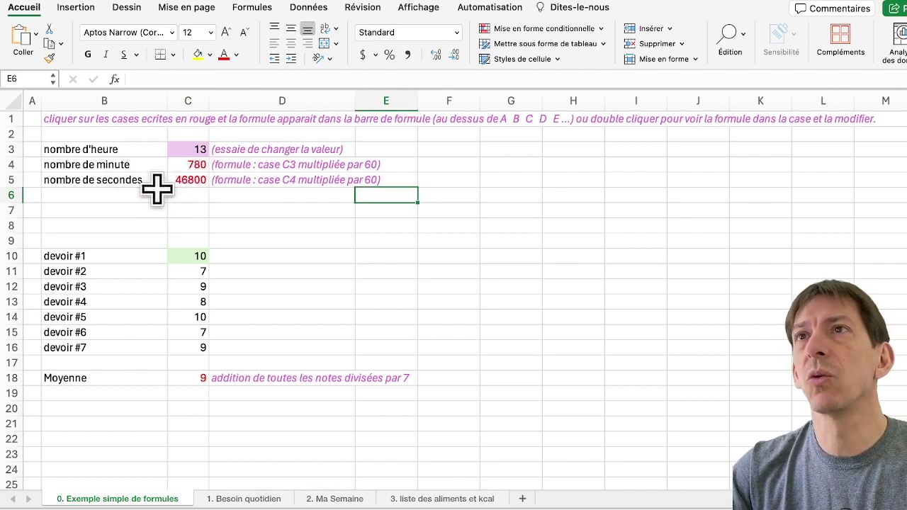
{"action": "scroll", "coordinate": [155, 188], "scroll_direction": "up", "scroll_amount": 2}
{"action": "scroll", "coordinate": [156, 192], "scroll_direction": "up", "scroll_amount": 2}
{"action": "scroll", "coordinate": [158, 188], "scroll_direction": "up", "scroll_amount": 2}
{"action": "scroll", "coordinate": [158, 193], "scroll_direction": "up", "scroll_amount": 2}
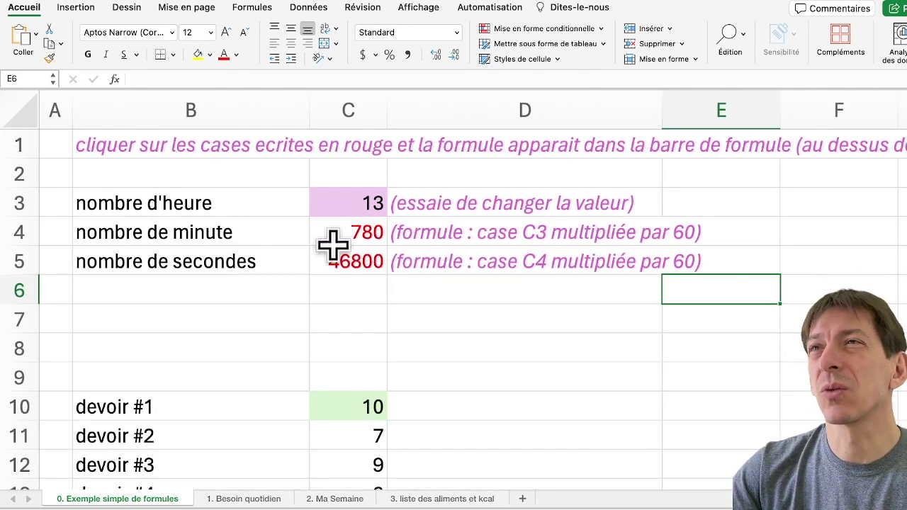
Select C3, then its whole column C and row 3, leaving the hours unchanged.
{"action": "left_click", "coordinate": [352, 206]}
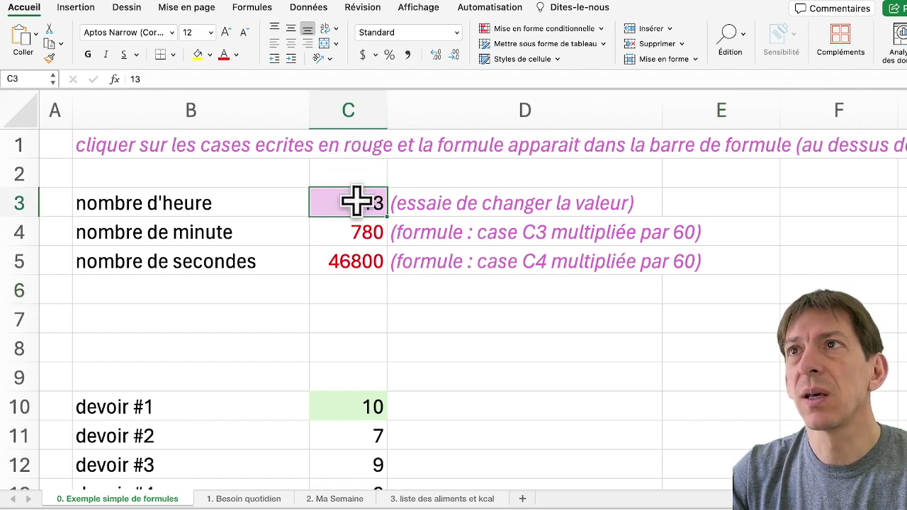
{"action": "left_click", "coordinate": [347, 113]}
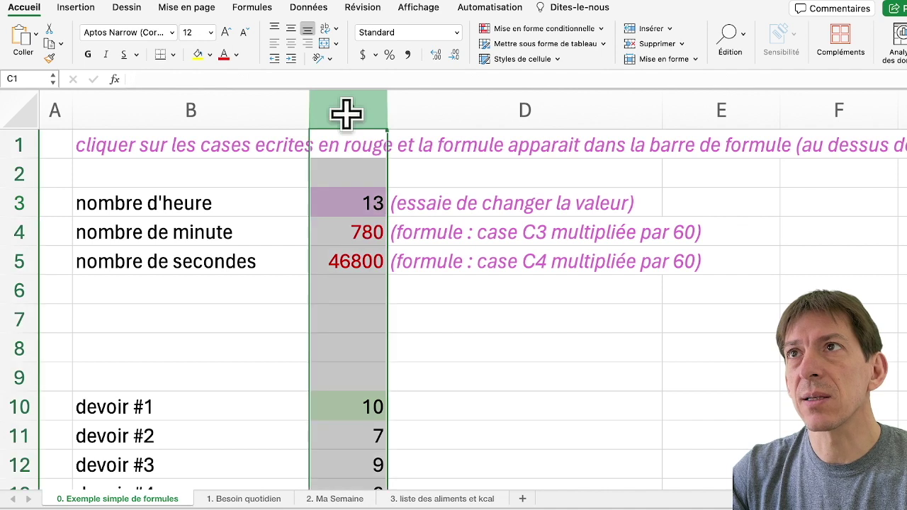
{"action": "left_click", "coordinate": [15, 204]}
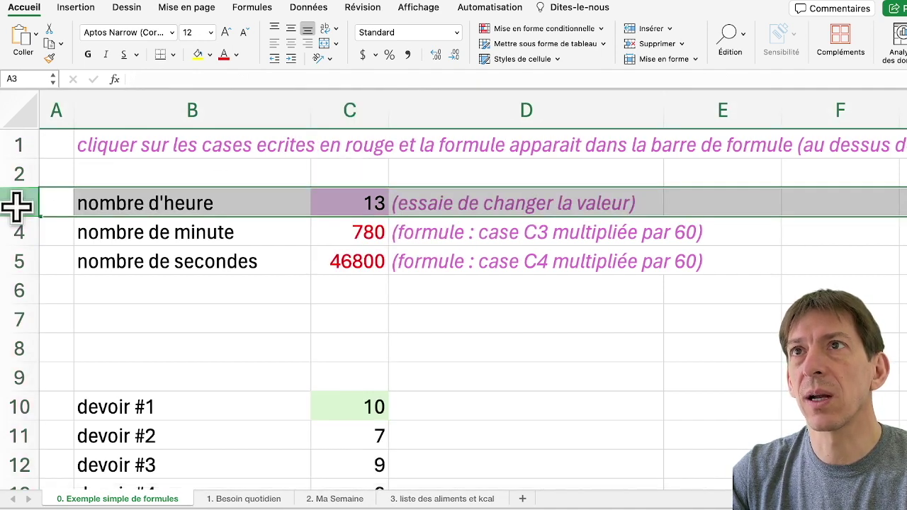
{"action": "double_click", "coordinate": [352, 202]}
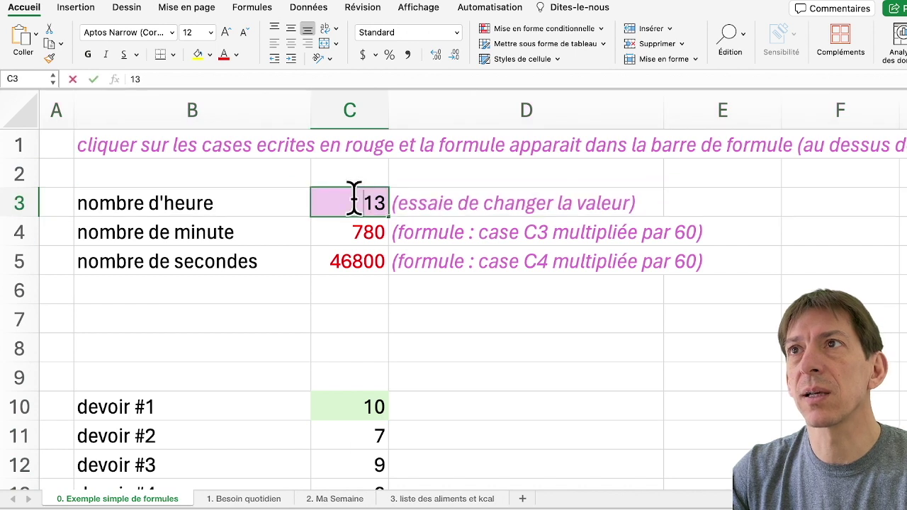
{"action": "left_click", "coordinate": [355, 170]}
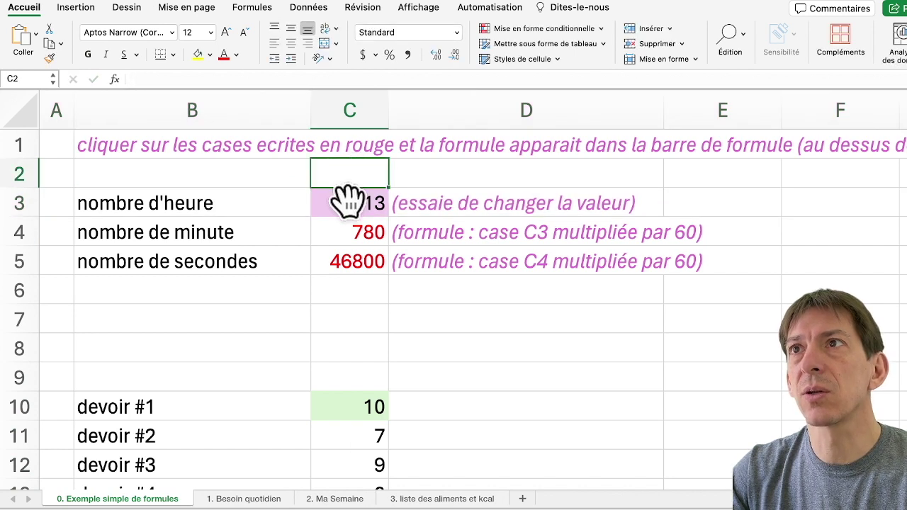
{"action": "left_click", "coordinate": [348, 202]}
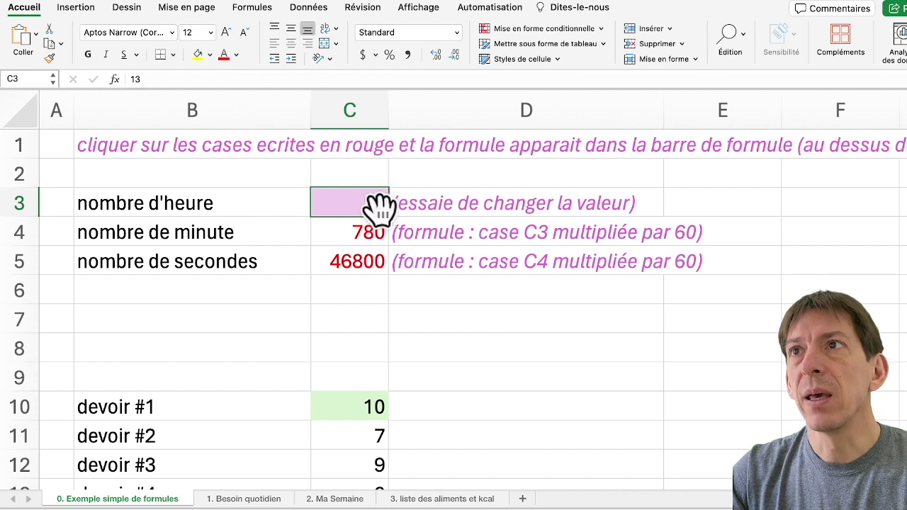
Inspect the minutes formula =C3*60 in C4, keeping its result of 780.
{"action": "left_click", "coordinate": [360, 233]}
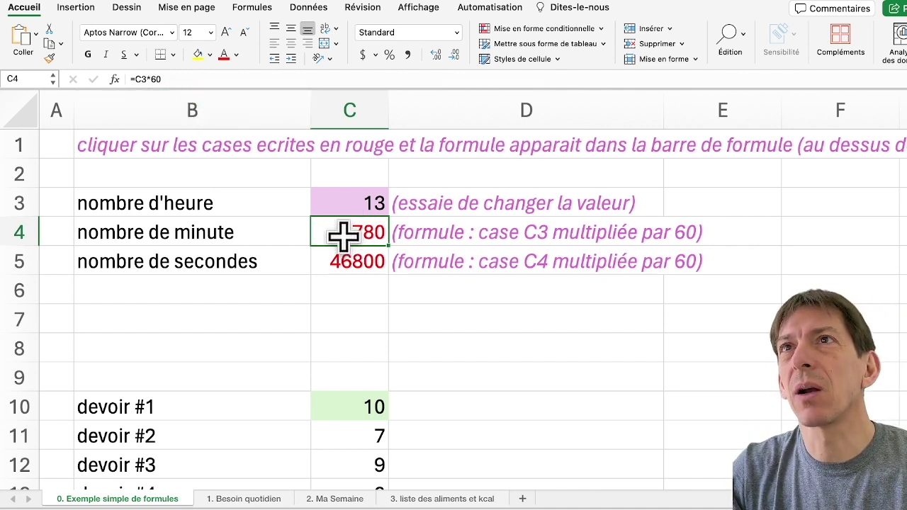
{"action": "left_click", "coordinate": [184, 75]}
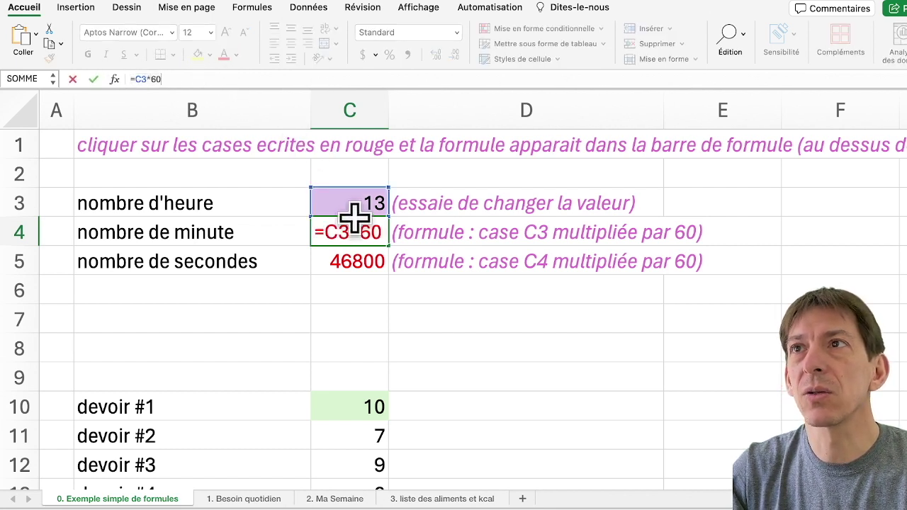
{"action": "left_click", "coordinate": [417, 290]}
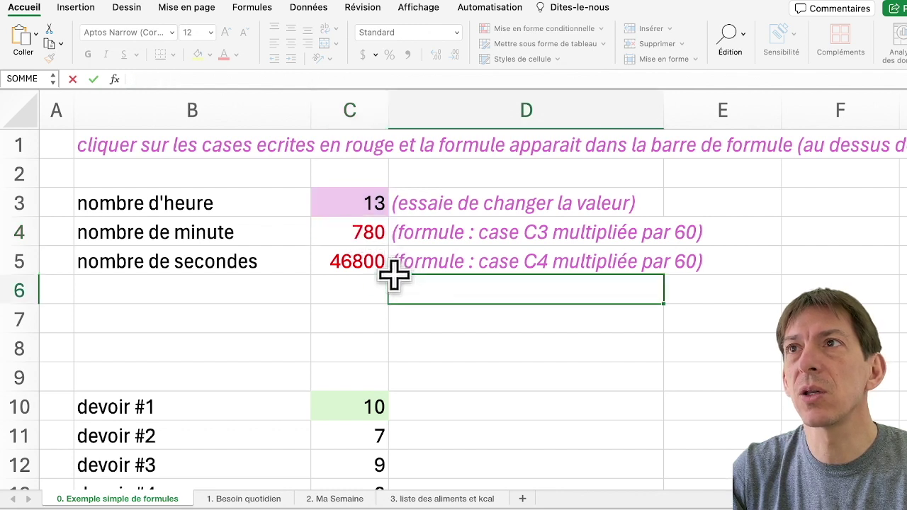
{"action": "double_click", "coordinate": [357, 233]}
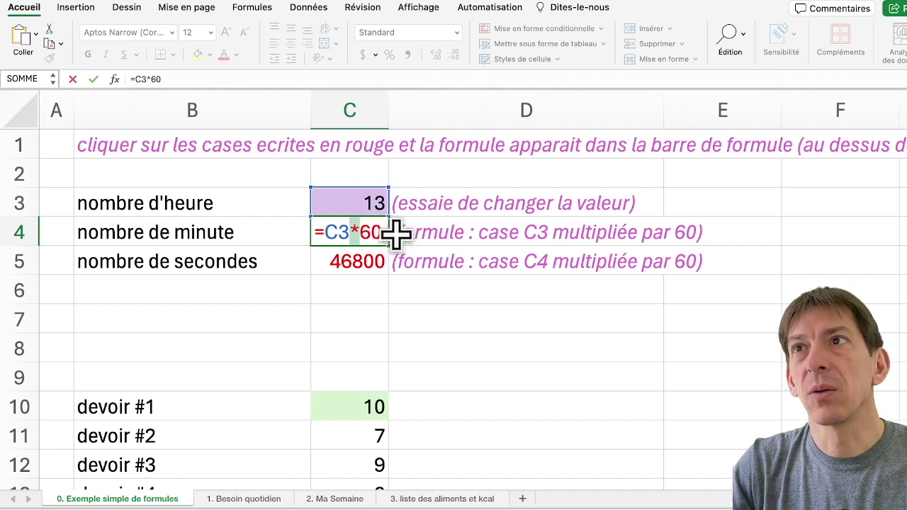
{"action": "left_click", "coordinate": [402, 233]}
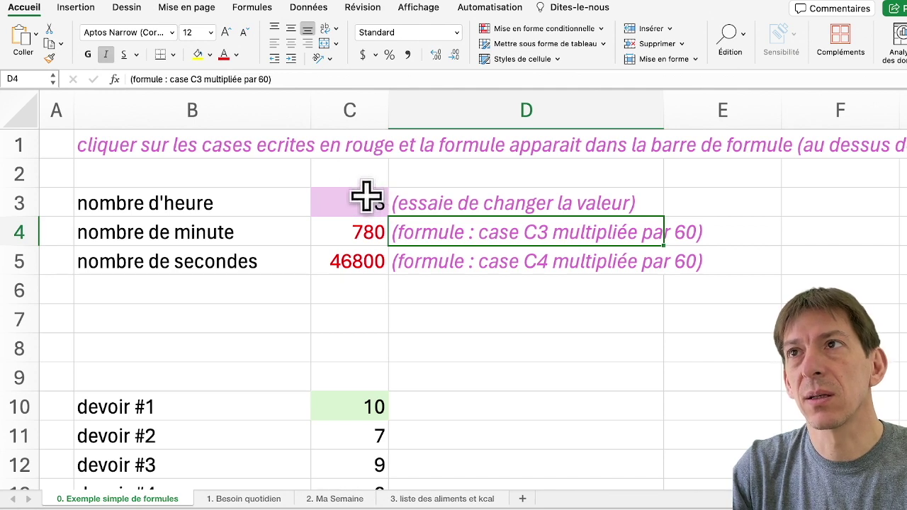
Change the hours in C3 to 7 so minutes and seconds become 420 and 25200.
{"action": "left_click", "coordinate": [361, 206]}
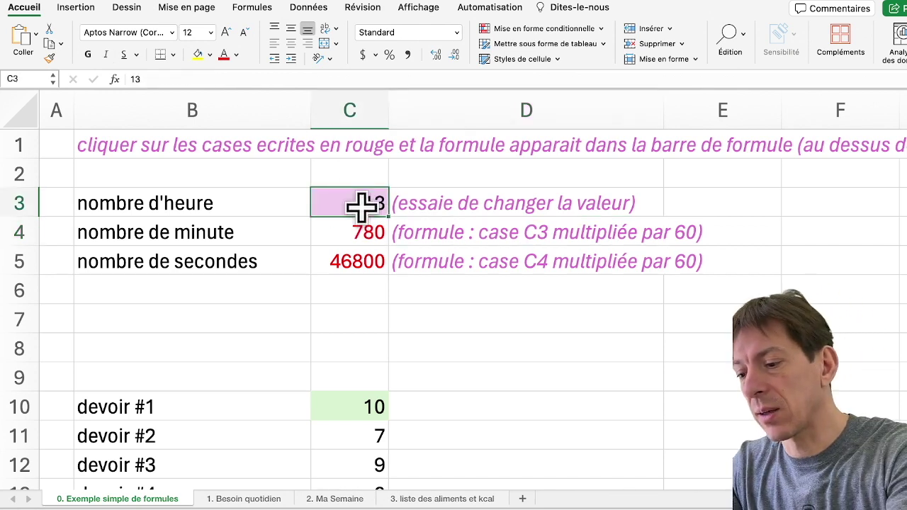
{"action": "type", "text": "7"}
{"action": "key", "text": "Return"}
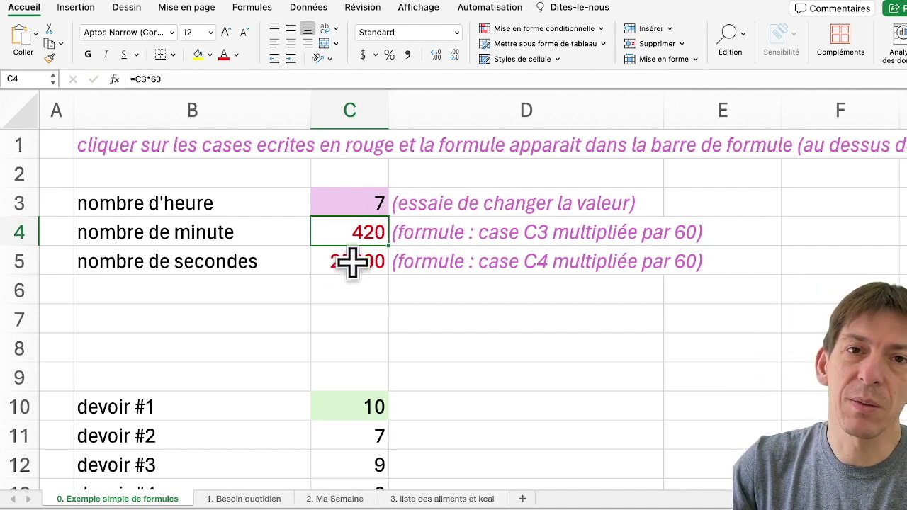
{"action": "left_click", "coordinate": [352, 263]}
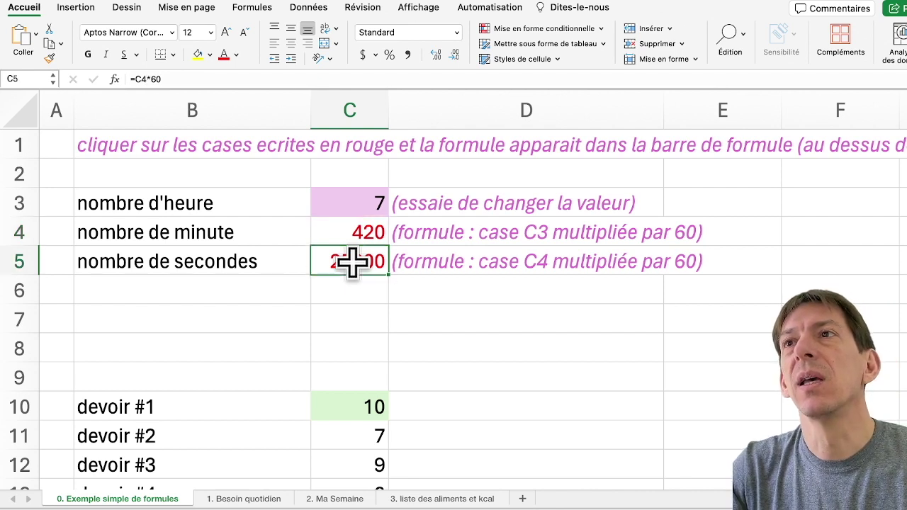
{"action": "double_click", "coordinate": [352, 263]}
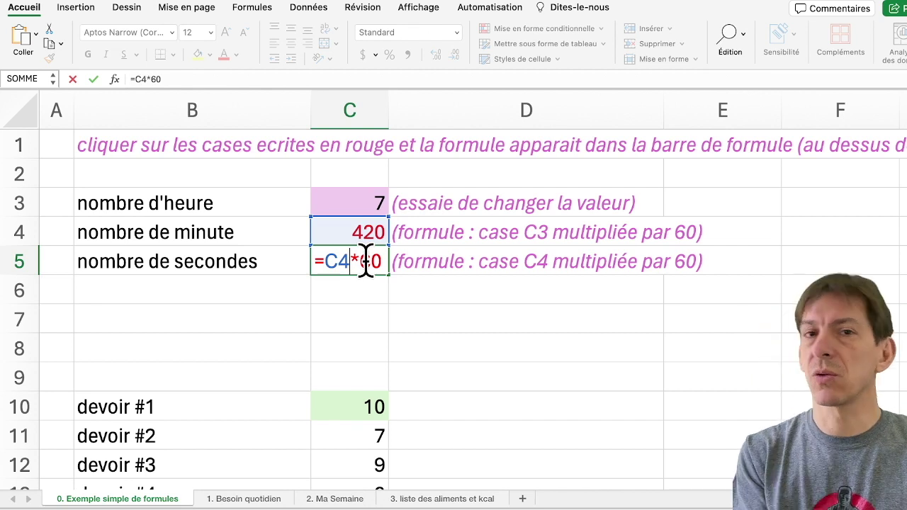
{"action": "left_click", "coordinate": [435, 289]}
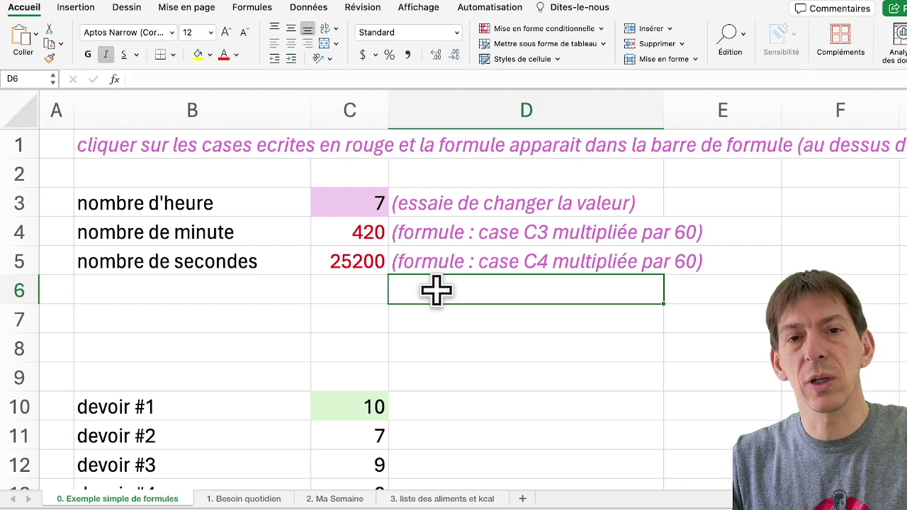
{"action": "left_click", "coordinate": [353, 266]}
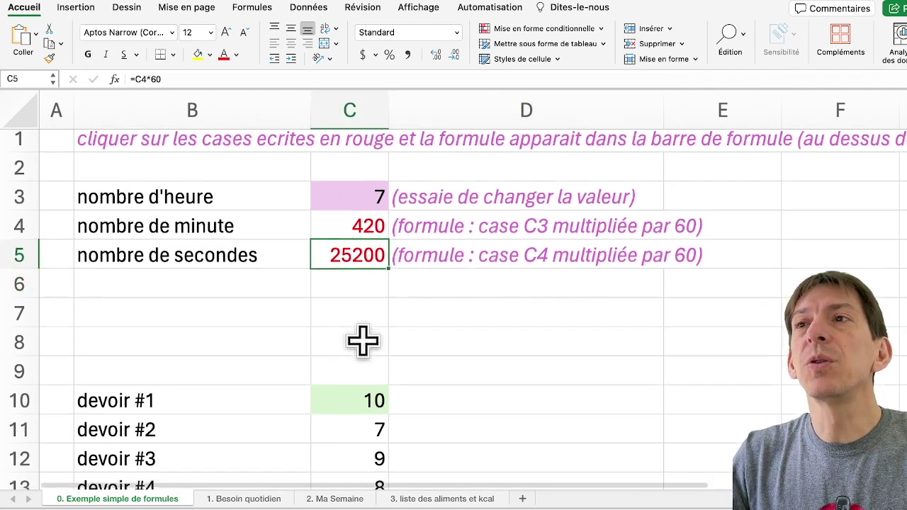
{"action": "scroll", "coordinate": [362, 340], "scroll_direction": "down", "scroll_amount": 3}
{"action": "scroll", "coordinate": [362, 341], "scroll_direction": "down", "scroll_amount": 1}
{"action": "scroll", "coordinate": [362, 341], "scroll_direction": "up", "scroll_amount": 1}
{"action": "scroll", "coordinate": [362, 342], "scroll_direction": "up", "scroll_amount": 3}
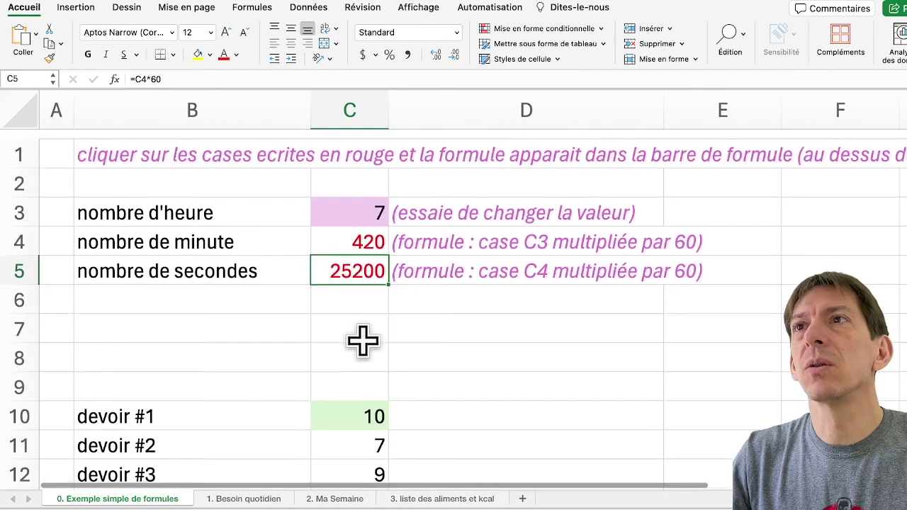
{"action": "scroll", "coordinate": [363, 341], "scroll_direction": "down", "scroll_amount": 2}
{"action": "scroll", "coordinate": [362, 341], "scroll_direction": "down", "scroll_amount": 1}
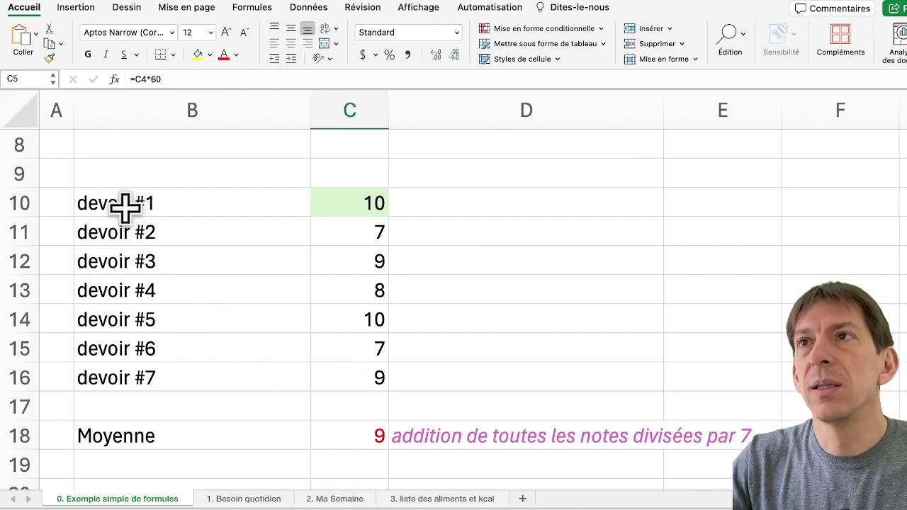
{"action": "left_click", "coordinate": [351, 204]}
{"action": "left_click", "coordinate": [362, 234]}
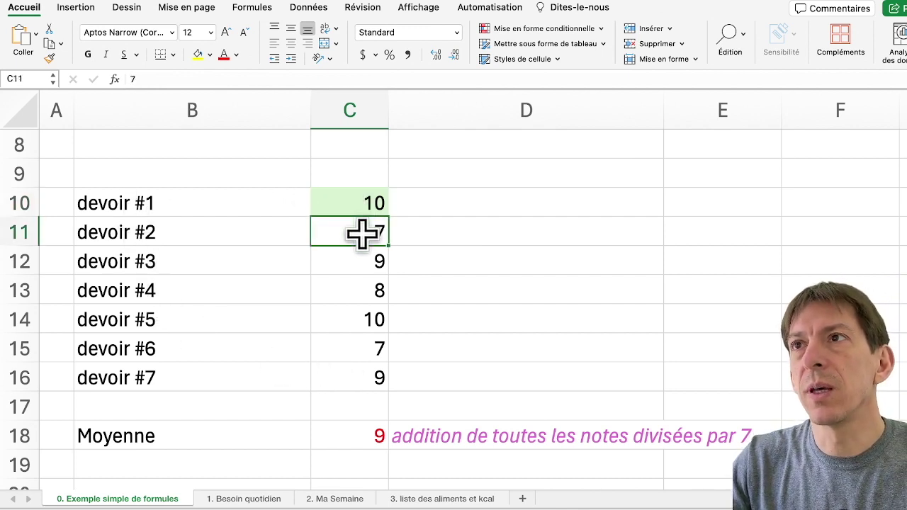
{"action": "left_click", "coordinate": [358, 260]}
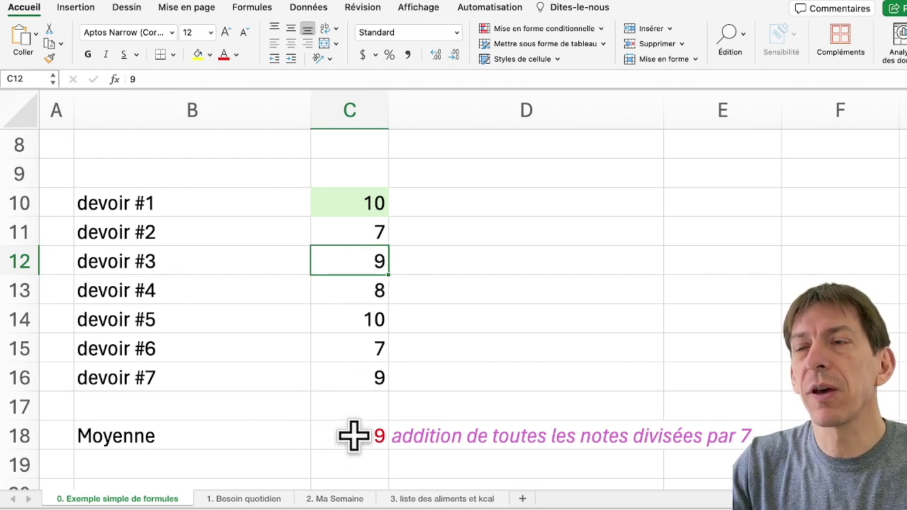
{"action": "double_click", "coordinate": [353, 435]}
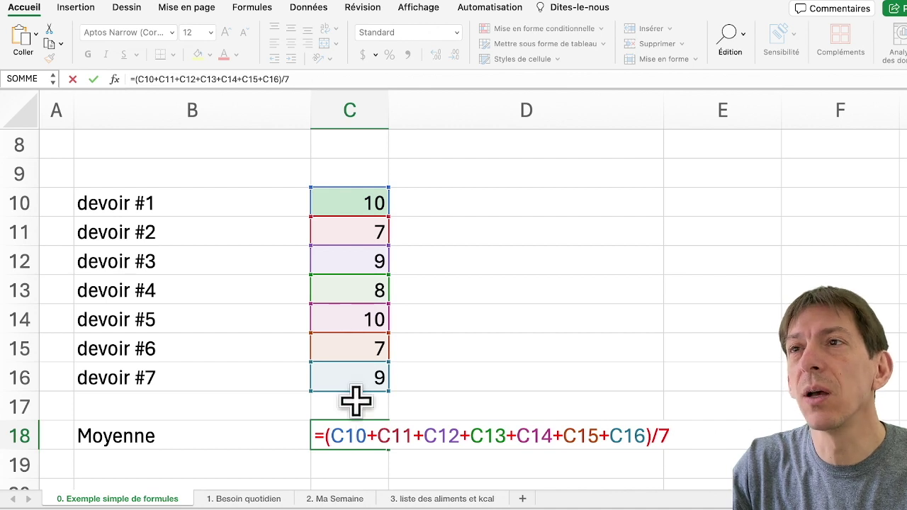
{"action": "left_click", "coordinate": [461, 415]}
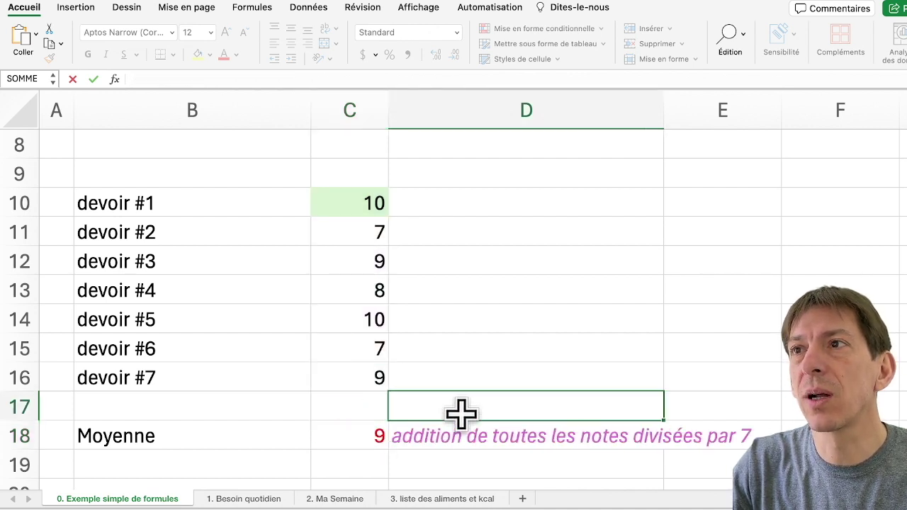
{"action": "left_click", "coordinate": [356, 435]}
{"action": "double_click", "coordinate": [358, 435]}
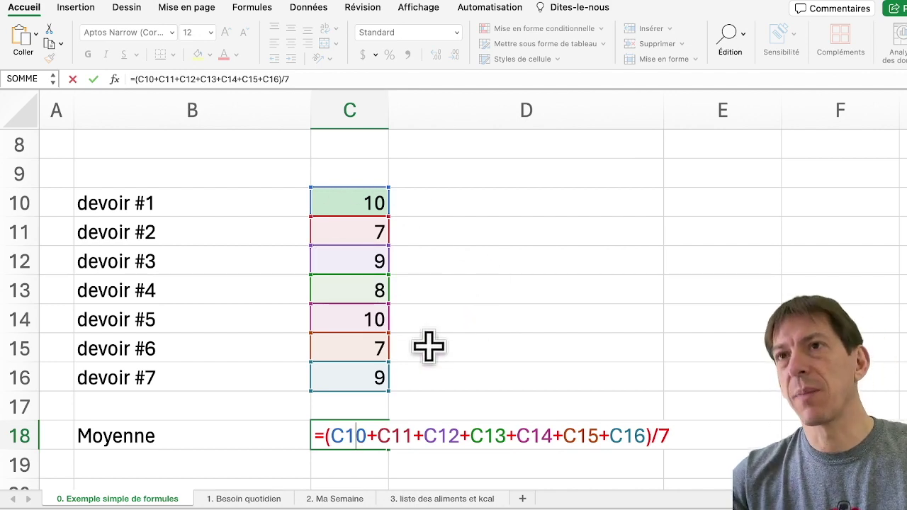
{"action": "scroll", "coordinate": [498, 267], "scroll_direction": "down", "scroll_amount": 3, "text": "ctrl"}
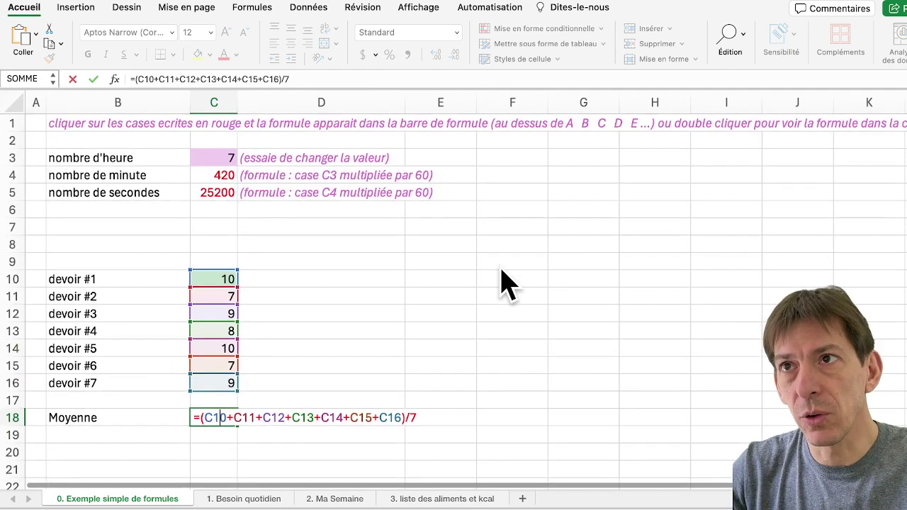
Open the 1. Besoin quotidien sheet, then bring Canva's energy-needs page back to the front.
{"action": "left_click", "coordinate": [254, 500]}
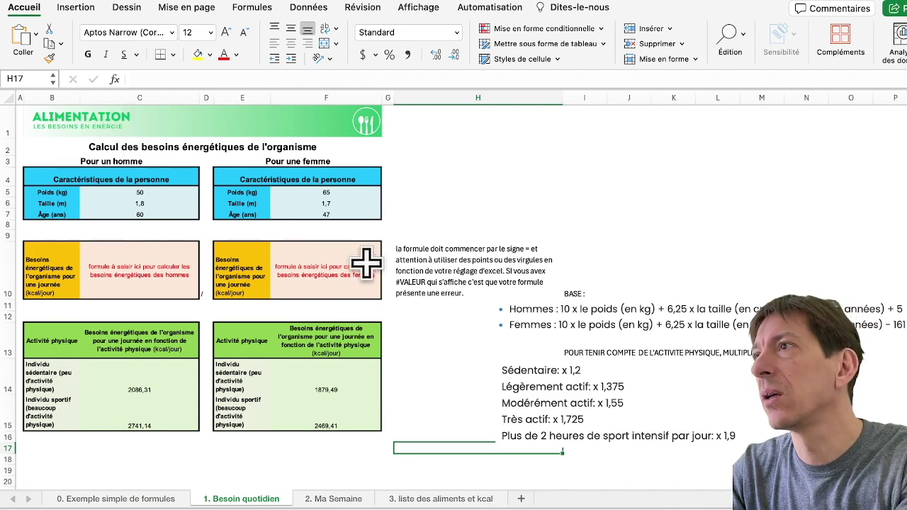
{"action": "left_click", "coordinate": [863, 376]}
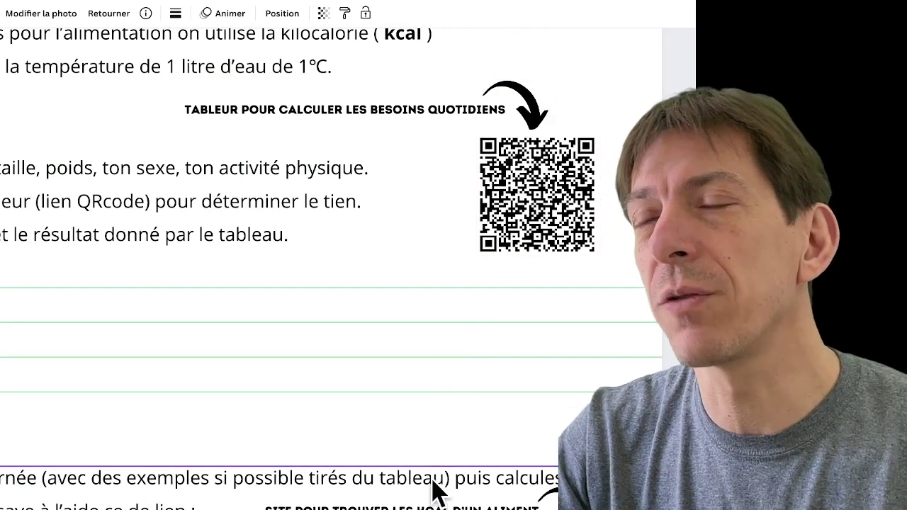
Scroll the Canva page left and right around the Hommes/Femmes formula graphic.
{"action": "scroll", "coordinate": [406, 366], "scroll_direction": "left", "scroll_amount": 4}
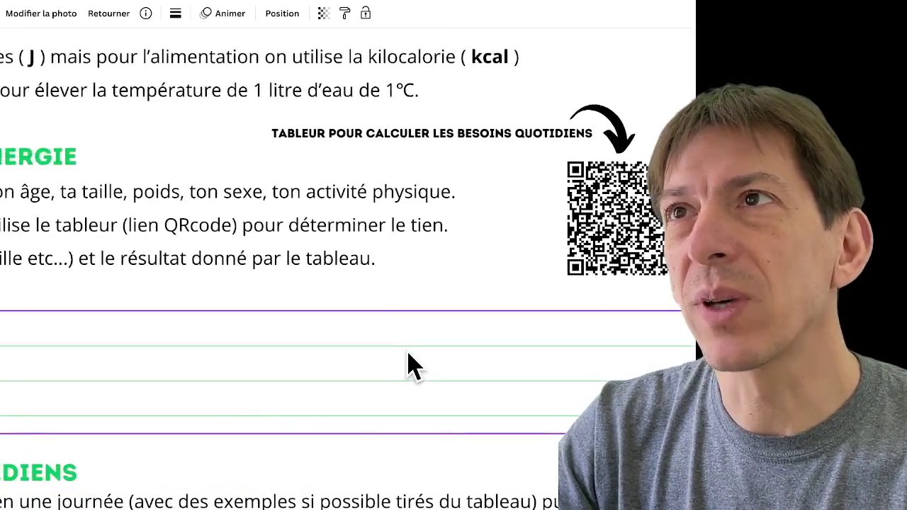
{"action": "scroll", "coordinate": [410, 367], "scroll_direction": "right", "scroll_amount": 3}
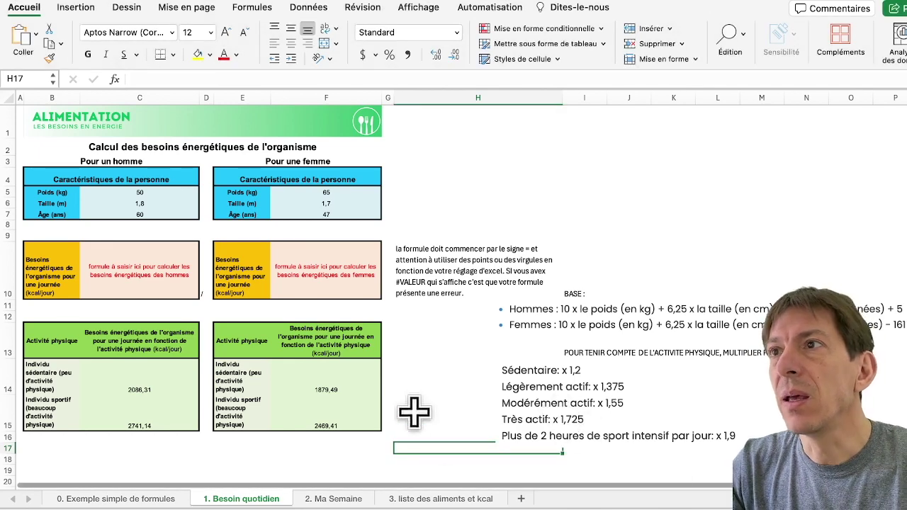
{"action": "left_click", "coordinate": [562, 305]}
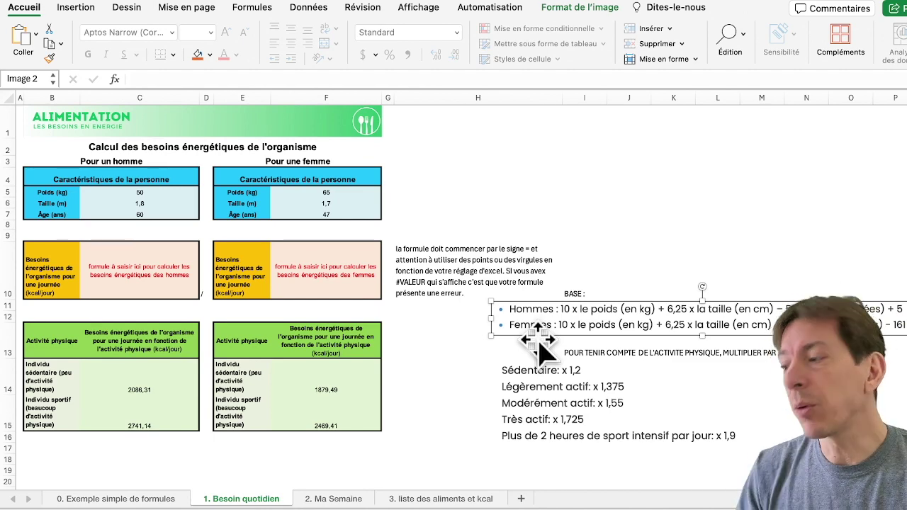
{"action": "scroll", "coordinate": [623, 333], "scroll_direction": "up", "scroll_amount": 5}
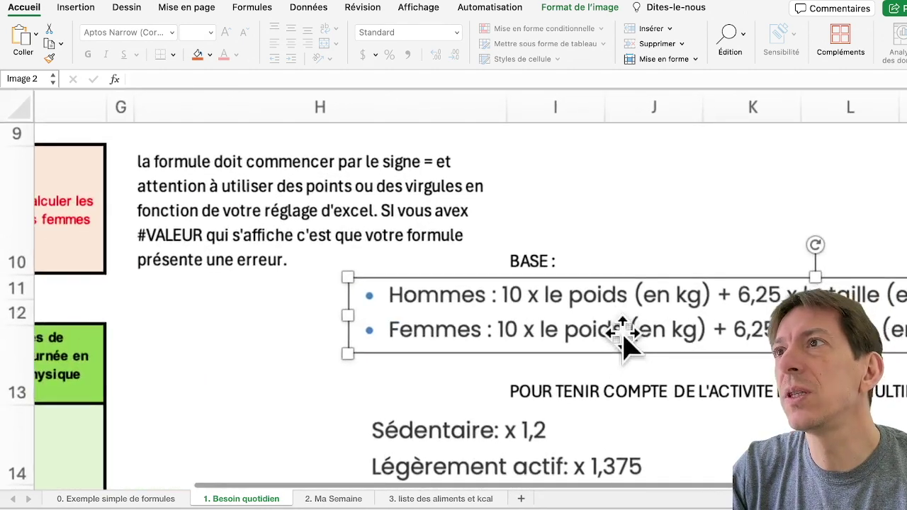
{"action": "scroll", "coordinate": [624, 343], "scroll_direction": "up", "scroll_amount": 2}
{"action": "scroll", "coordinate": [613, 340], "scroll_direction": "right", "scroll_amount": 2}
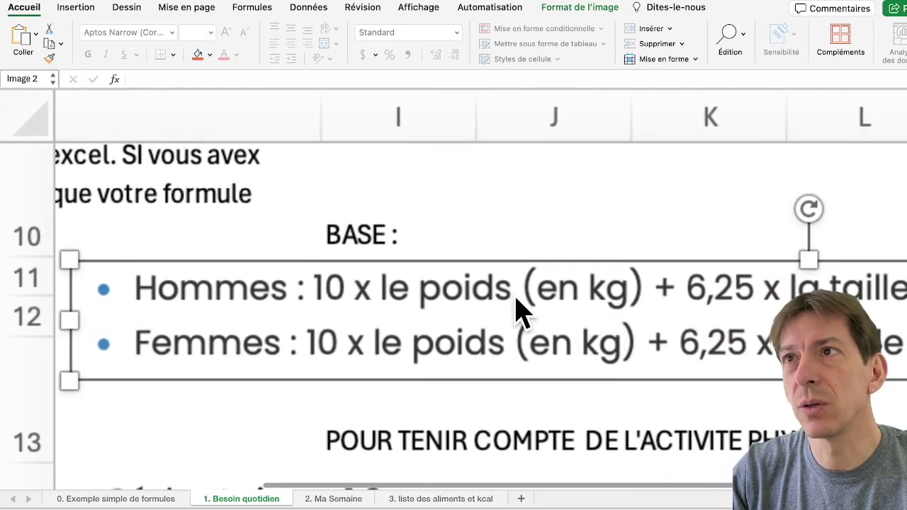
{"action": "scroll", "coordinate": [495, 305], "scroll_direction": "left", "scroll_amount": 5}
{"action": "scroll", "coordinate": [462, 304], "scroll_direction": "up", "scroll_amount": 3}
{"action": "scroll", "coordinate": [631, 414], "scroll_direction": "right", "scroll_amount": 10}
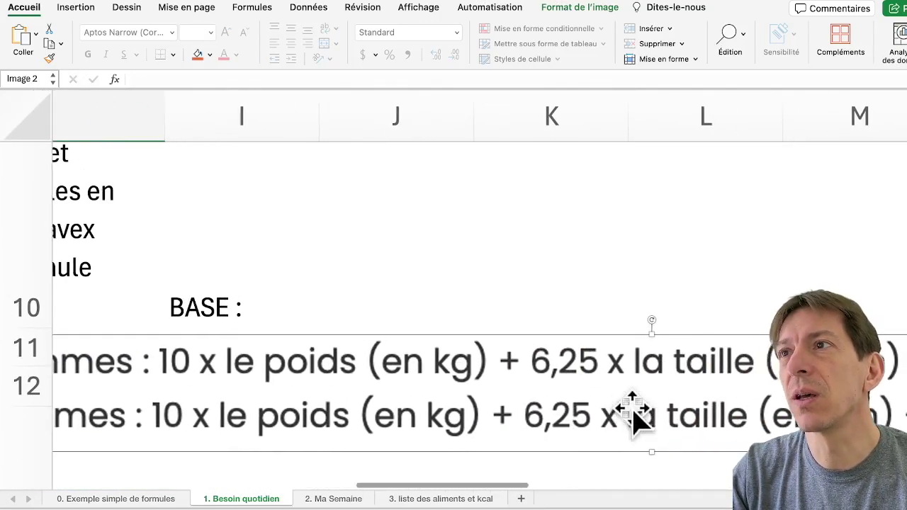
{"action": "scroll", "coordinate": [633, 414], "scroll_direction": "right", "scroll_amount": 2}
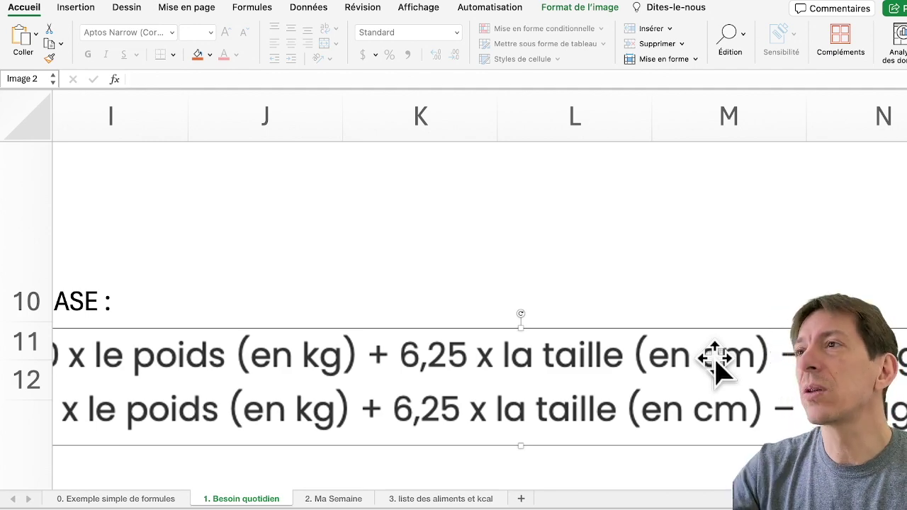
{"action": "scroll", "coordinate": [716, 362], "scroll_direction": "right", "scroll_amount": 2}
{"action": "scroll", "coordinate": [716, 361], "scroll_direction": "right", "scroll_amount": 5}
{"action": "scroll", "coordinate": [716, 362], "scroll_direction": "right", "scroll_amount": 3}
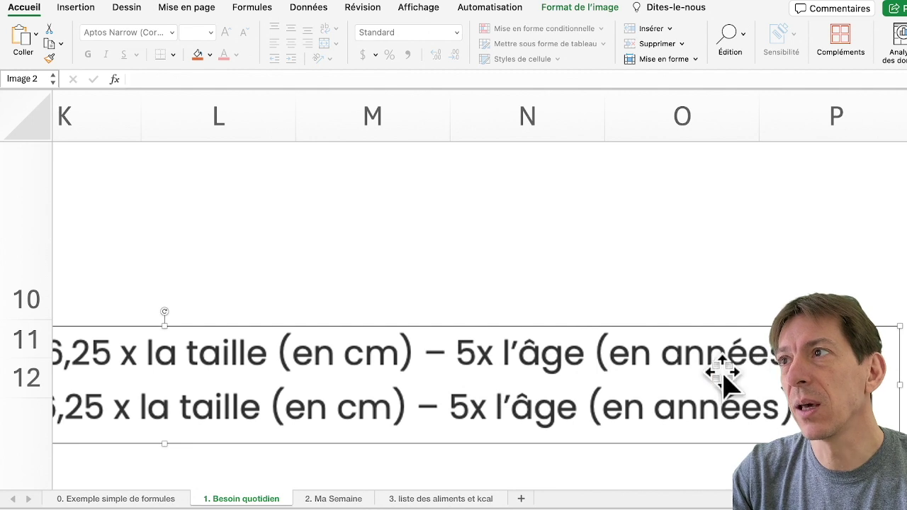
{"action": "scroll", "coordinate": [804, 380], "scroll_direction": "right", "scroll_amount": 2}
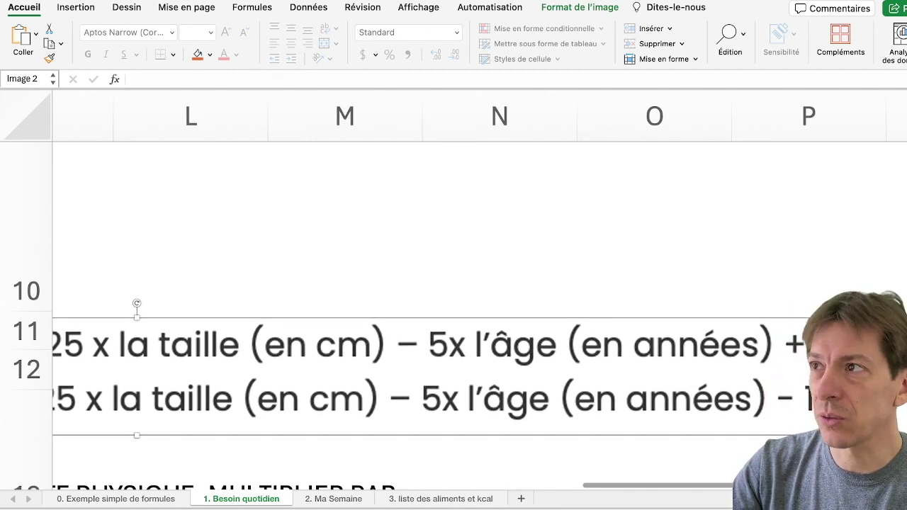
{"action": "left_click", "coordinate": [893, 407]}
{"action": "scroll", "coordinate": [881, 419], "scroll_direction": "down", "scroll_amount": 2}
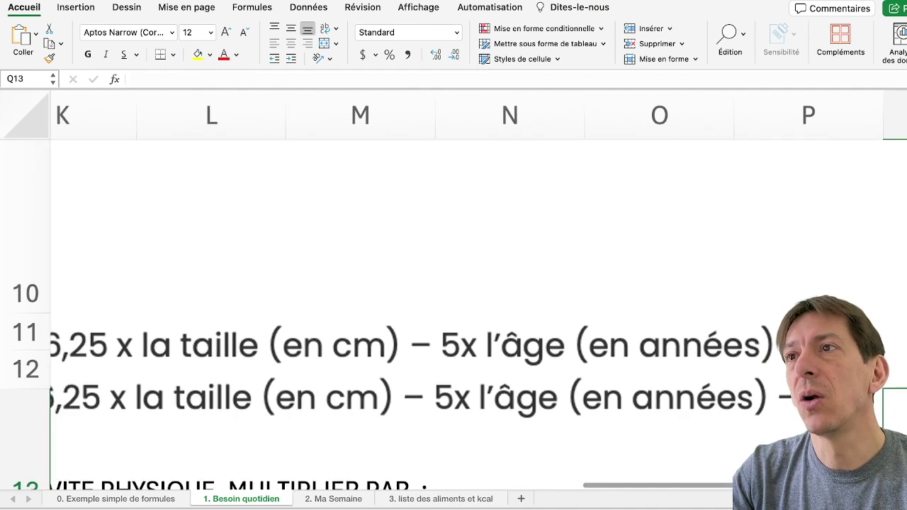
{"action": "scroll", "coordinate": [882, 420], "scroll_direction": "down", "scroll_amount": 3}
{"action": "scroll", "coordinate": [882, 420], "scroll_direction": "down", "scroll_amount": 2}
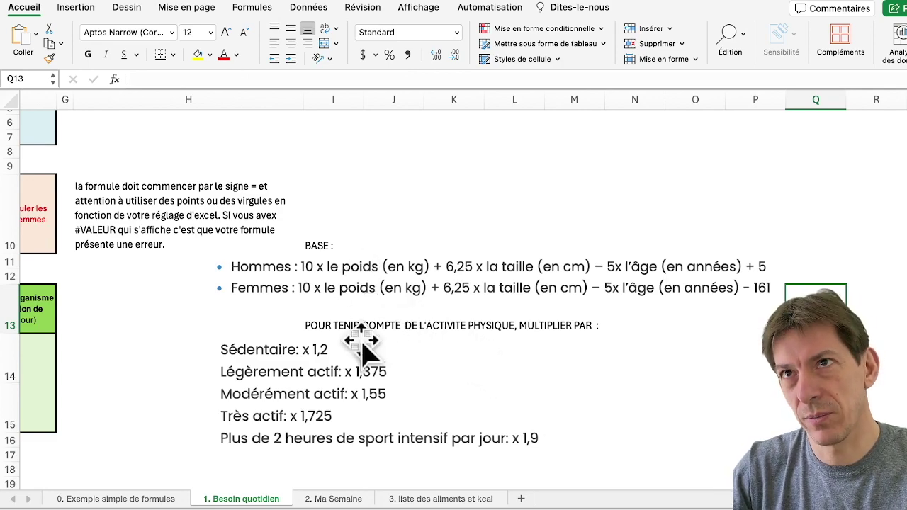
Try replacing C10's placeholder text with a formula, then cancel the edit.
{"action": "scroll", "coordinate": [362, 340], "scroll_direction": "left", "scroll_amount": 10}
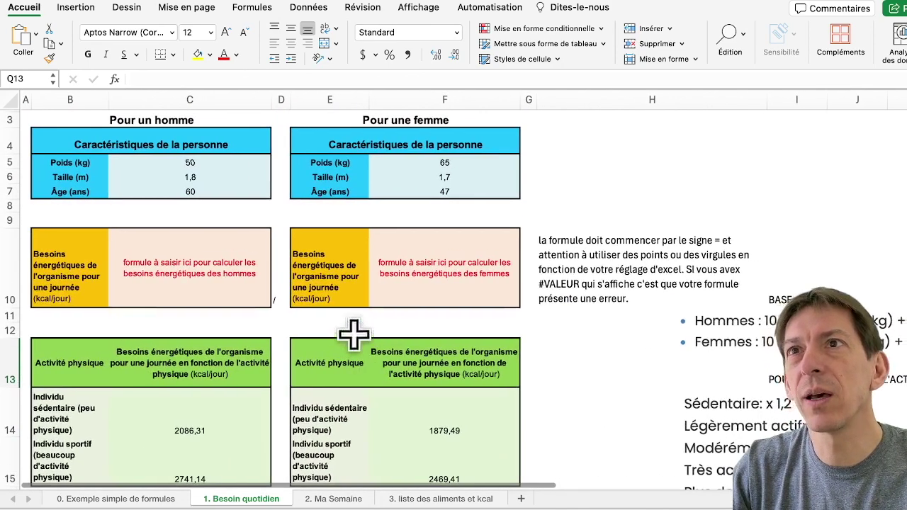
{"action": "left_click", "coordinate": [175, 266]}
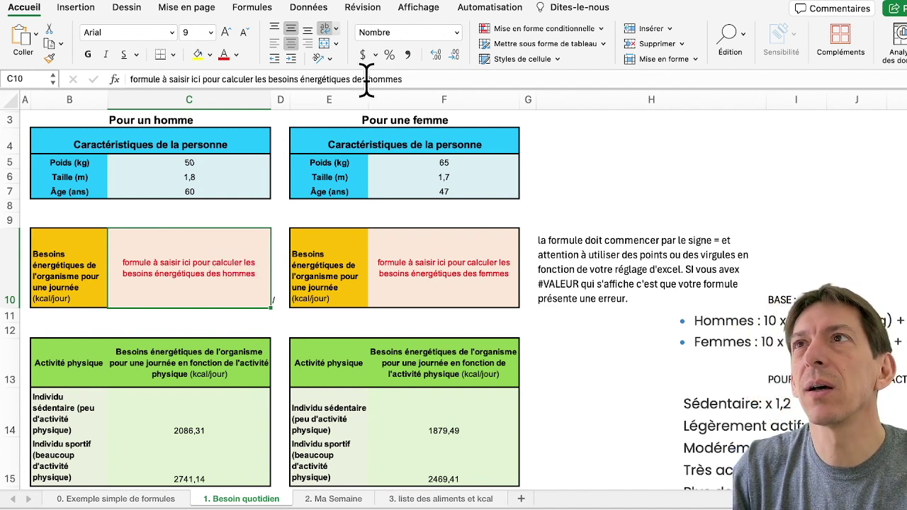
{"action": "left_click_drag", "start_coordinate": [423, 73], "coordinate": [9, 54]}
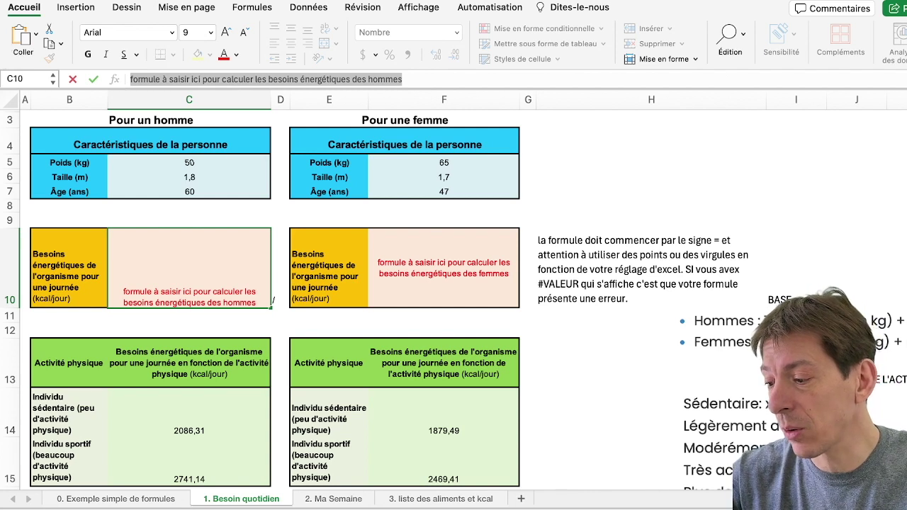
{"action": "type", "text": "="}
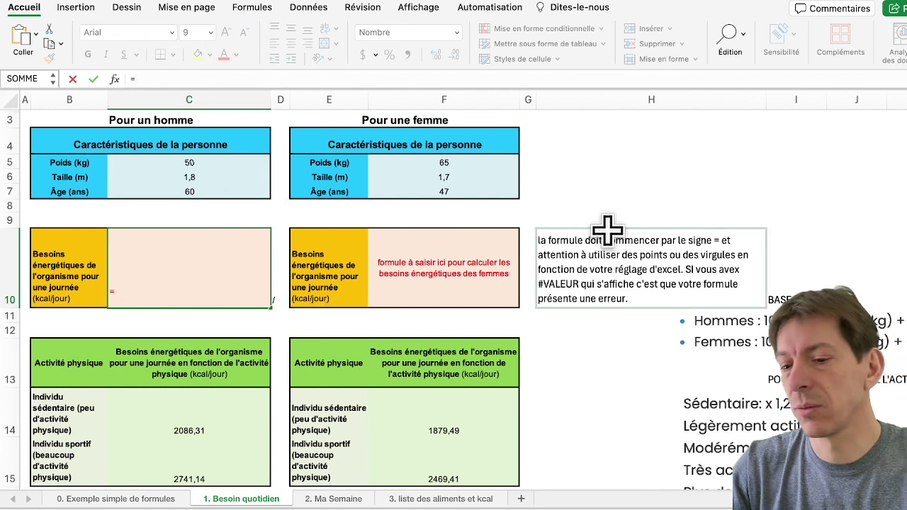
{"action": "key", "text": "Escape"}
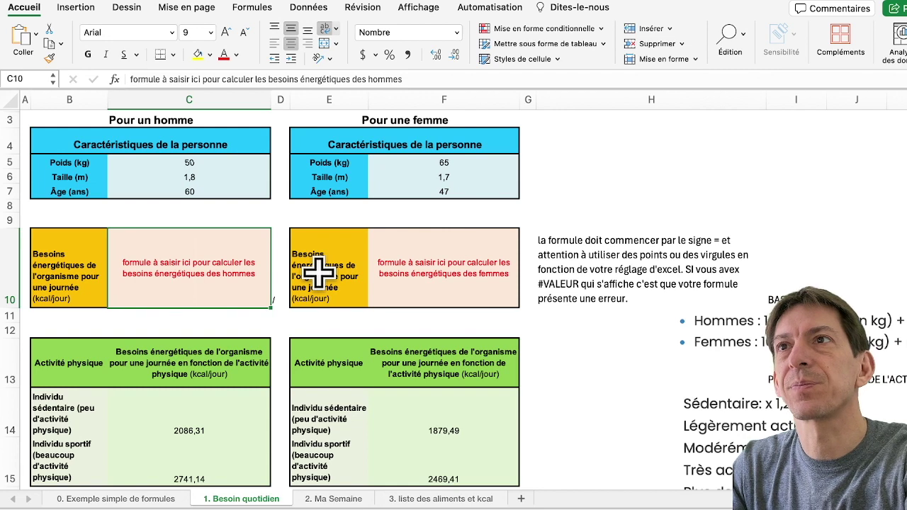
Reopen C10 and replace its placeholder text with a starting '=' sign.
{"action": "left_click", "coordinate": [319, 271]}
{"action": "scroll", "coordinate": [319, 271], "scroll_direction": "up", "scroll_amount": 3}
{"action": "scroll", "coordinate": [321, 271], "scroll_direction": "up", "scroll_amount": 2}
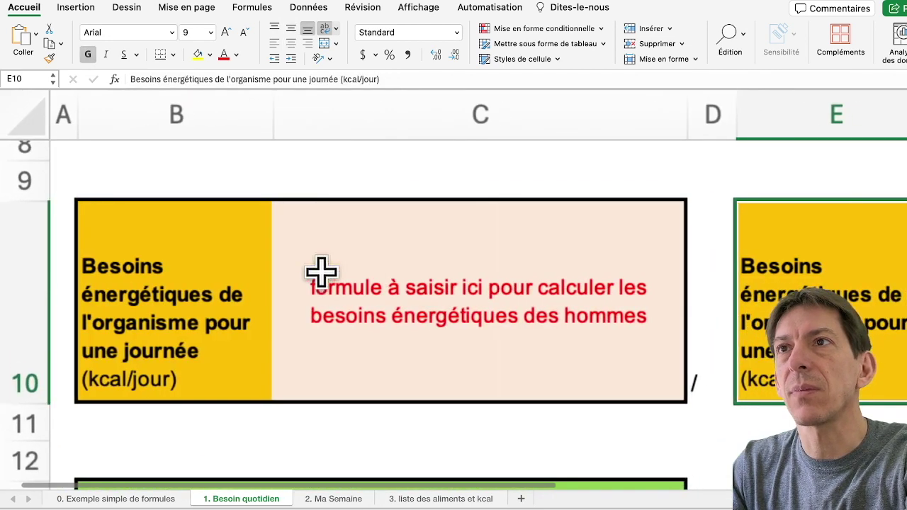
{"action": "double_click", "coordinate": [347, 300]}
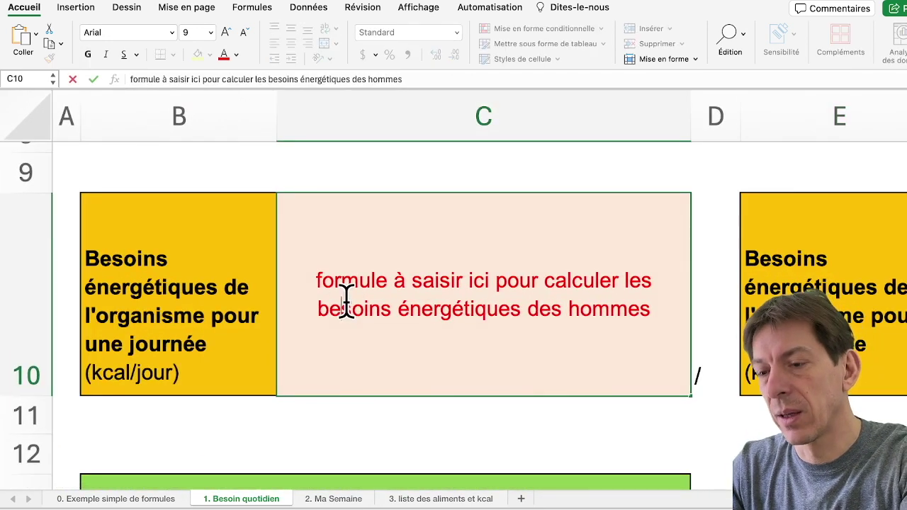
{"action": "triple_click", "coordinate": [347, 300]}
{"action": "type", "text": "="}
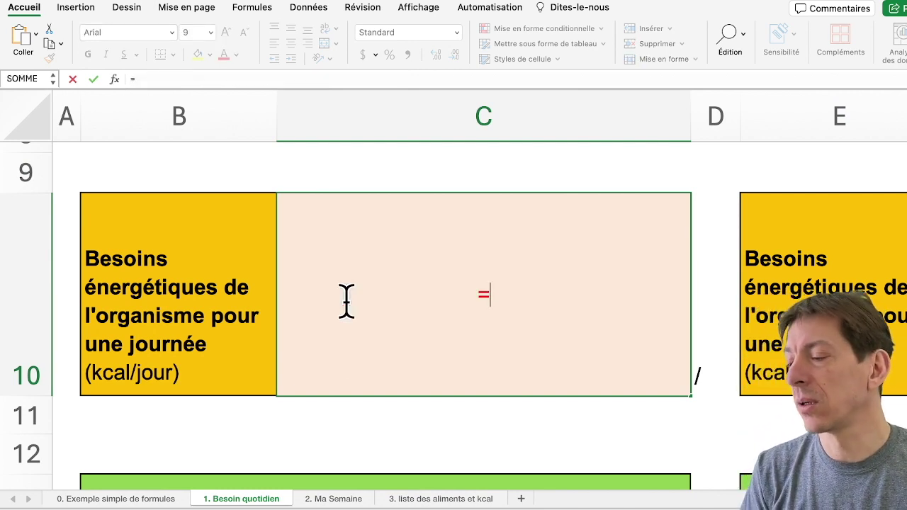
{"action": "scroll", "coordinate": [434, 424], "scroll_direction": "down", "scroll_amount": 3}
{"action": "scroll", "coordinate": [433, 423], "scroll_direction": "right", "scroll_amount": 2}
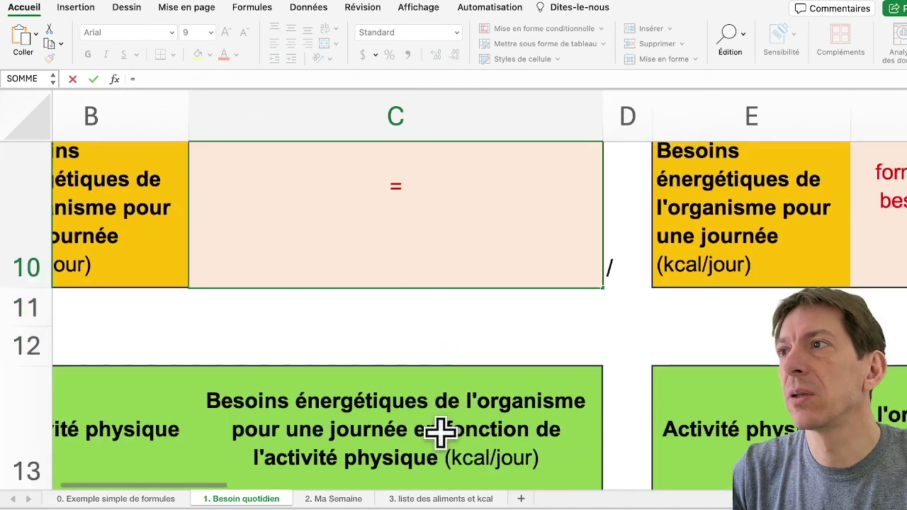
{"action": "scroll", "coordinate": [440, 433], "scroll_direction": "down", "scroll_amount": 5}
{"action": "scroll", "coordinate": [440, 434], "scroll_direction": "right", "scroll_amount": 3}
{"action": "scroll", "coordinate": [440, 433], "scroll_direction": "up", "scroll_amount": 5}
{"action": "scroll", "coordinate": [441, 433], "scroll_direction": "right", "scroll_amount": 2}
{"action": "scroll", "coordinate": [441, 434], "scroll_direction": "down", "scroll_amount": 1}
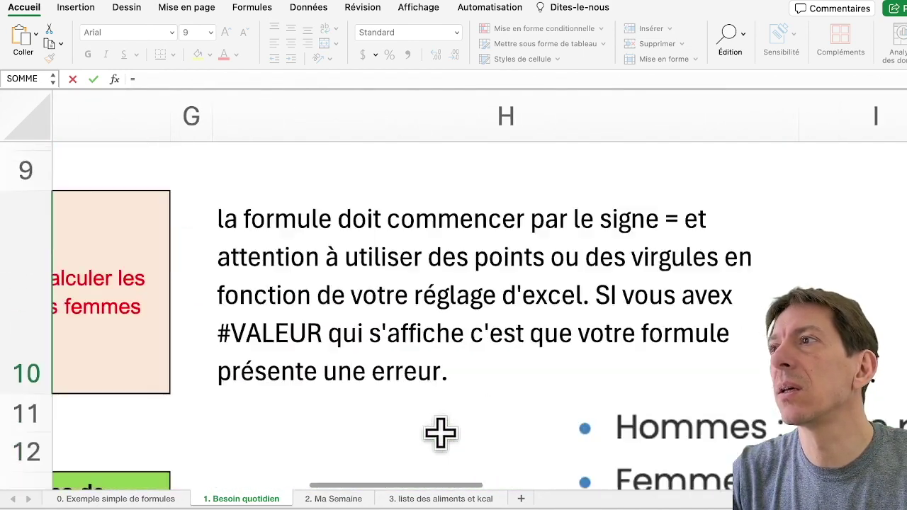
{"action": "scroll", "coordinate": [440, 433], "scroll_direction": "down", "scroll_amount": 2}
{"action": "scroll", "coordinate": [440, 433], "scroll_direction": "right", "scroll_amount": 2}
{"action": "scroll", "coordinate": [441, 433], "scroll_direction": "right", "scroll_amount": 2}
{"action": "scroll", "coordinate": [441, 433], "scroll_direction": "right", "scroll_amount": 1}
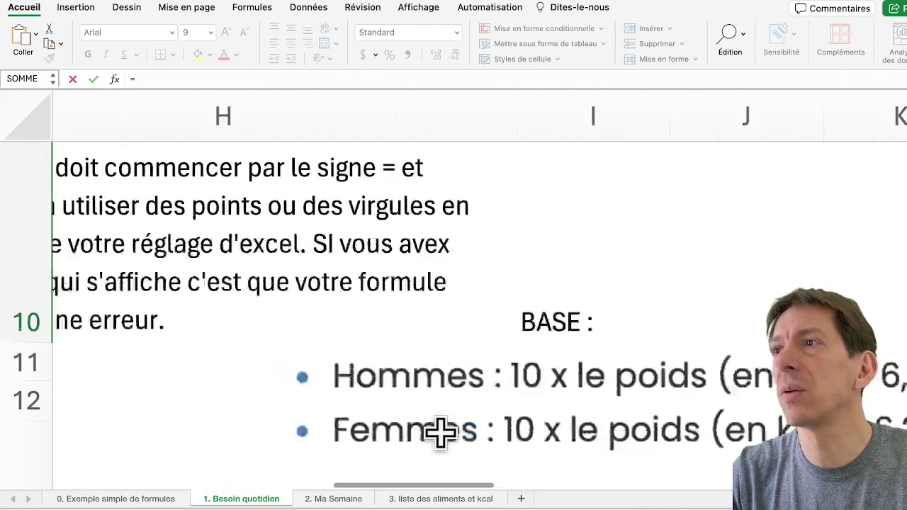
{"action": "scroll", "coordinate": [441, 433], "scroll_direction": "left", "scroll_amount": 10}
{"action": "scroll", "coordinate": [440, 429], "scroll_direction": "left", "scroll_amount": 8}
{"action": "scroll", "coordinate": [440, 429], "scroll_direction": "up", "scroll_amount": 1}
{"action": "scroll", "coordinate": [380, 348], "scroll_direction": "left", "scroll_amount": 1}
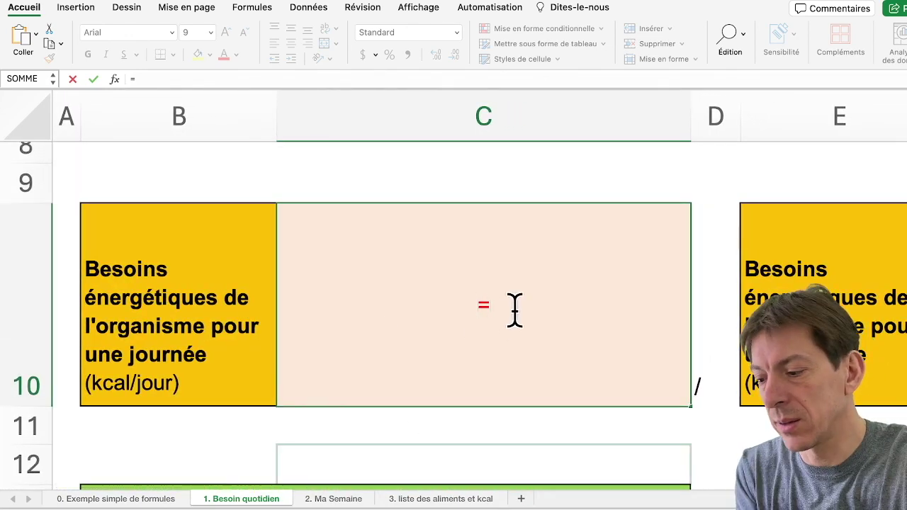
Type =10*C5+6,25*C6*100, using the weight in C5 and height in C6.
{"action": "type", "text": "08"}
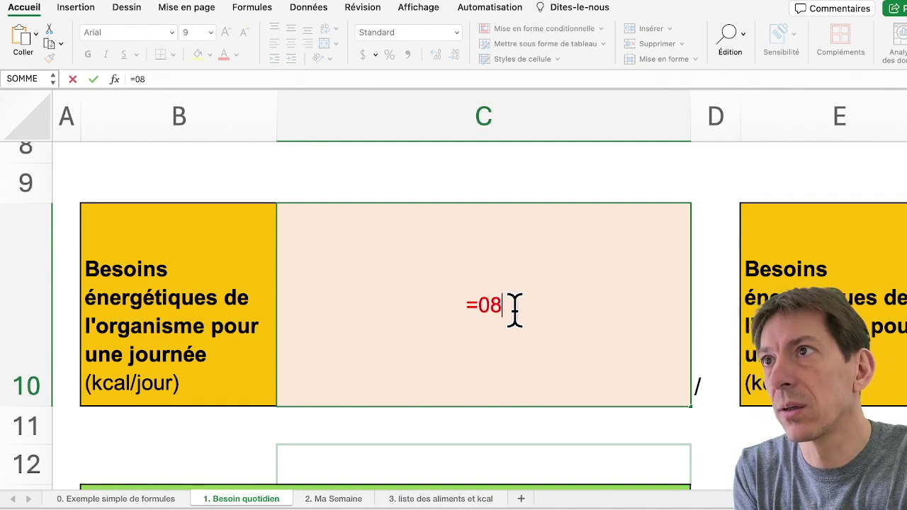
{"action": "key", "text": "BackSpace"}
{"action": "key", "text": "BackSpace"}
{"action": "type", "text": "10"}
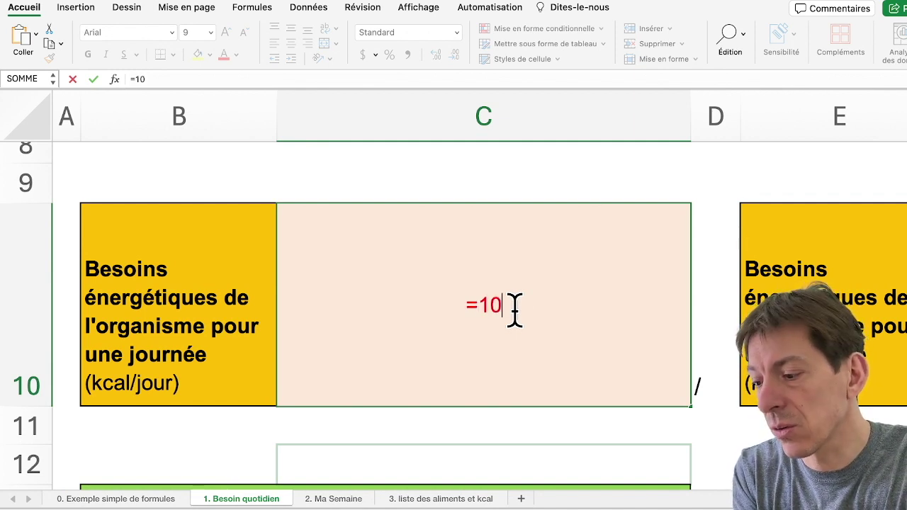
{"action": "type", "text": "*"}
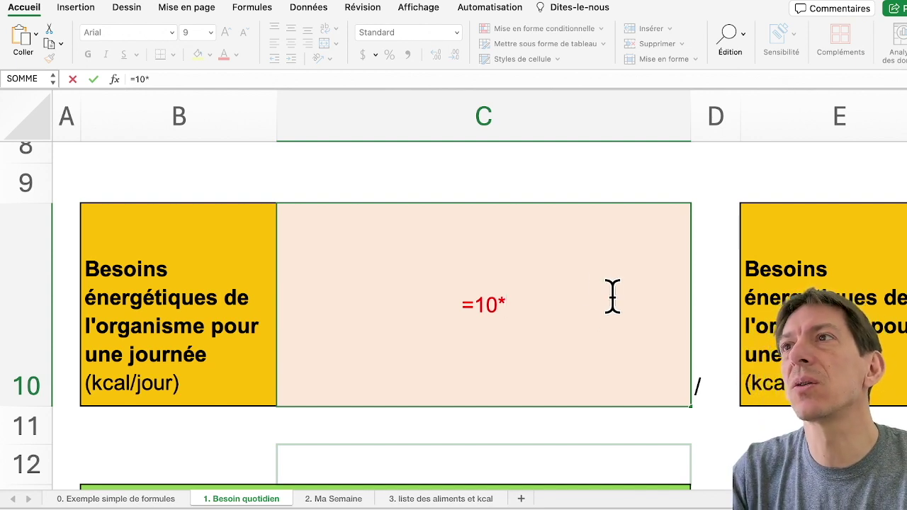
{"action": "scroll", "coordinate": [525, 190], "scroll_direction": "up", "scroll_amount": 5}
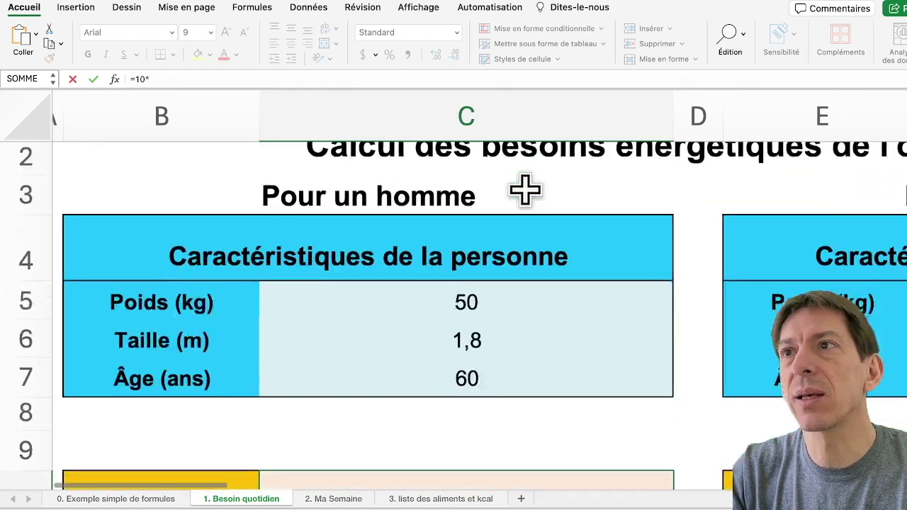
{"action": "scroll", "coordinate": [525, 189], "scroll_direction": "down", "scroll_amount": 1}
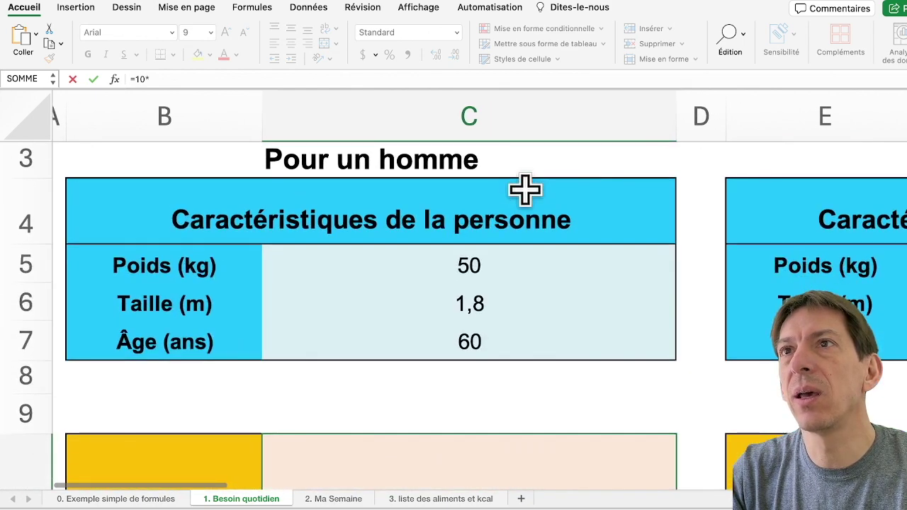
{"action": "left_click", "coordinate": [469, 265]}
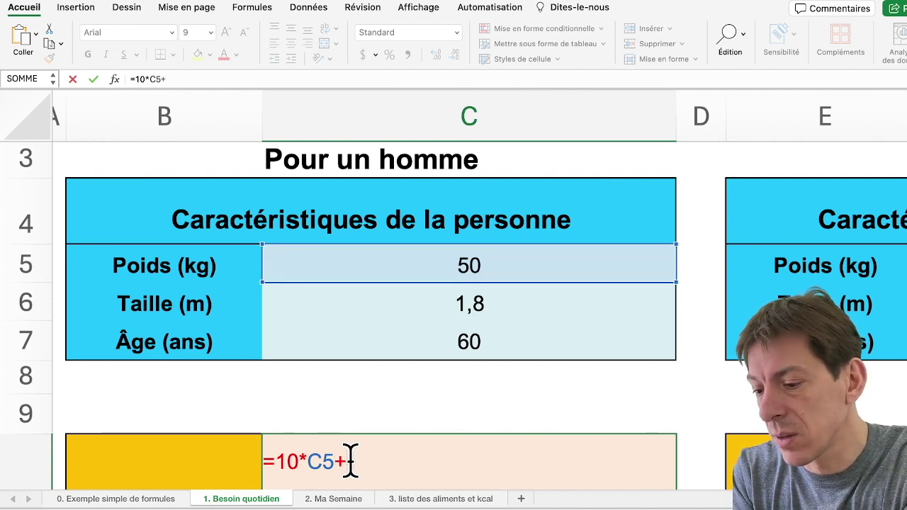
{"action": "type", "text": "6,"}
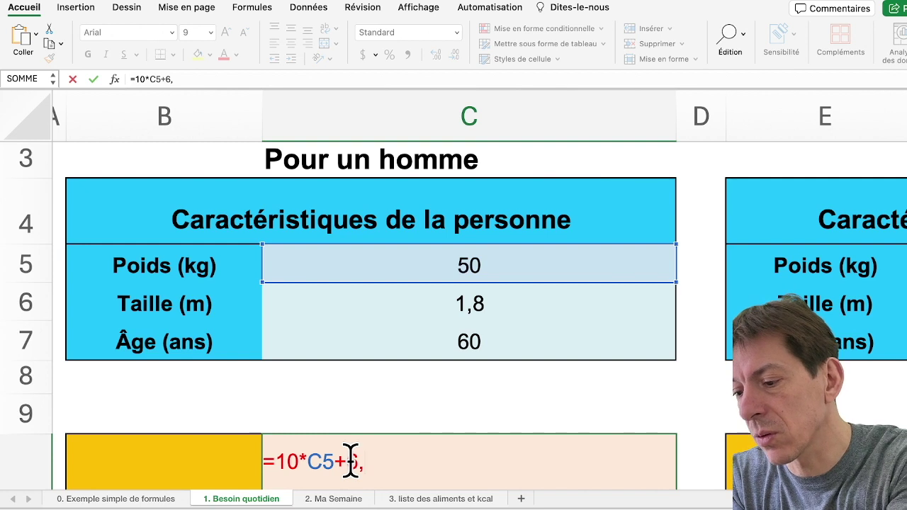
{"action": "type", "text": "25"}
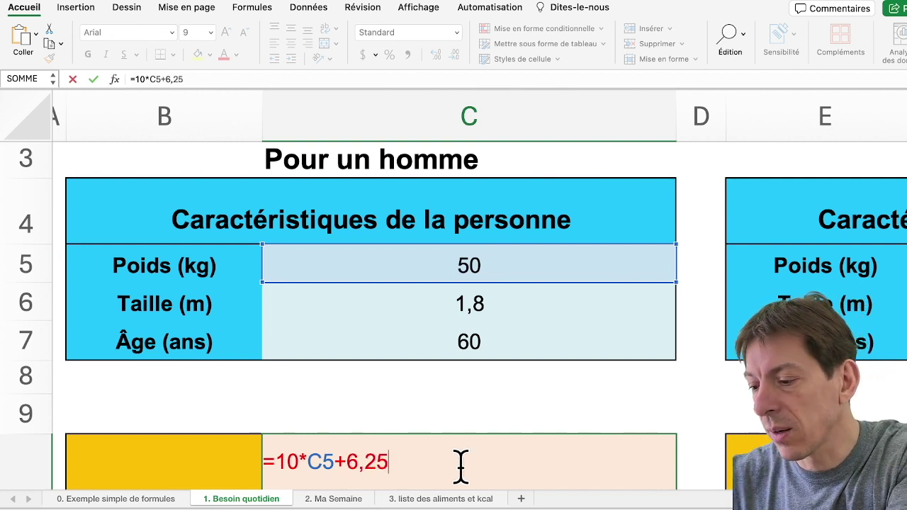
{"action": "type", "text": "*"}
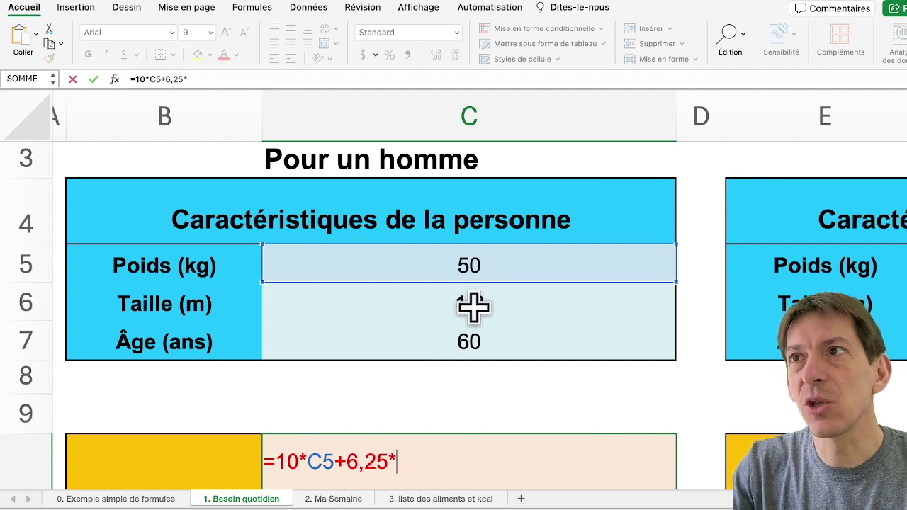
{"action": "left_click", "coordinate": [474, 306]}
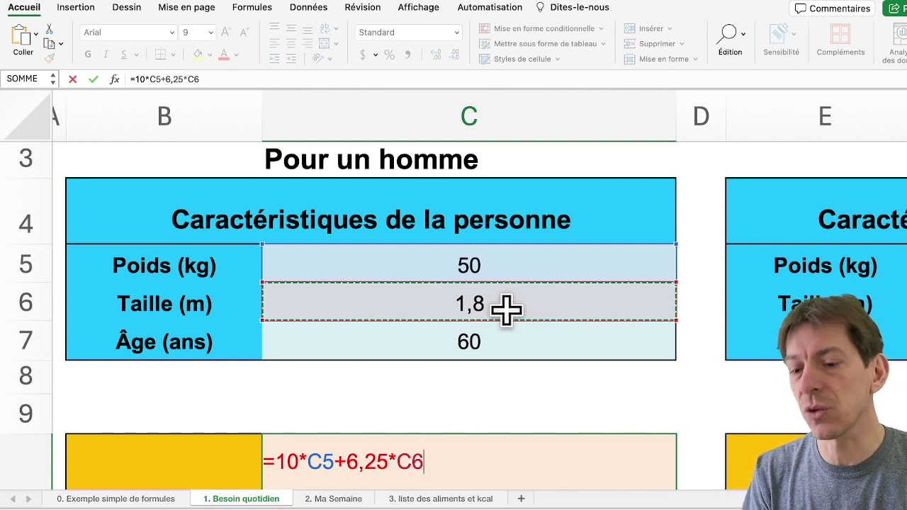
{"action": "type", "text": "*1"}
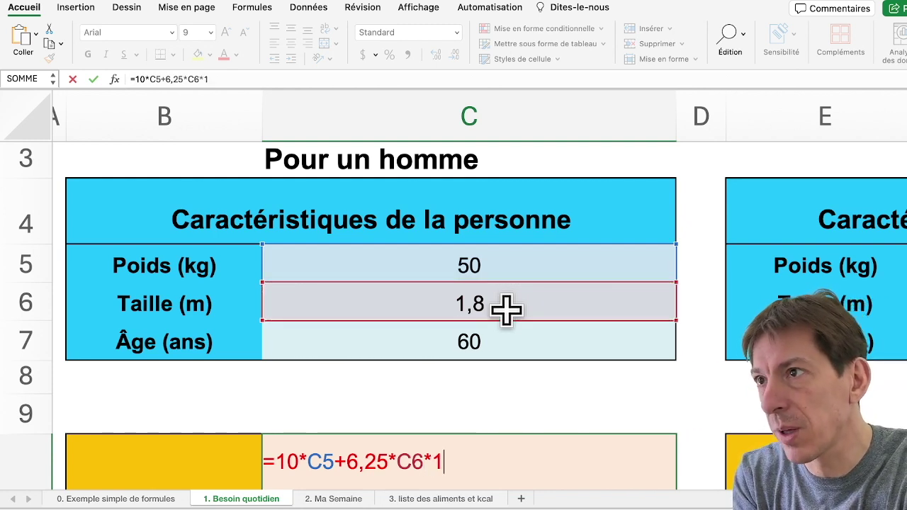
{"action": "type", "text": "00"}
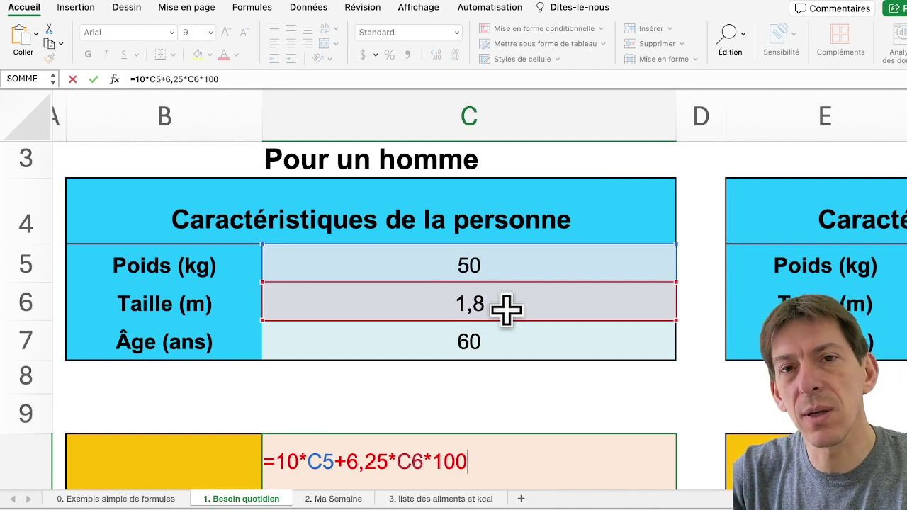
Commit C10's formula to get 1625,00, then reopen it and swap 6,25's comma for a point.
{"action": "key", "text": "Return"}
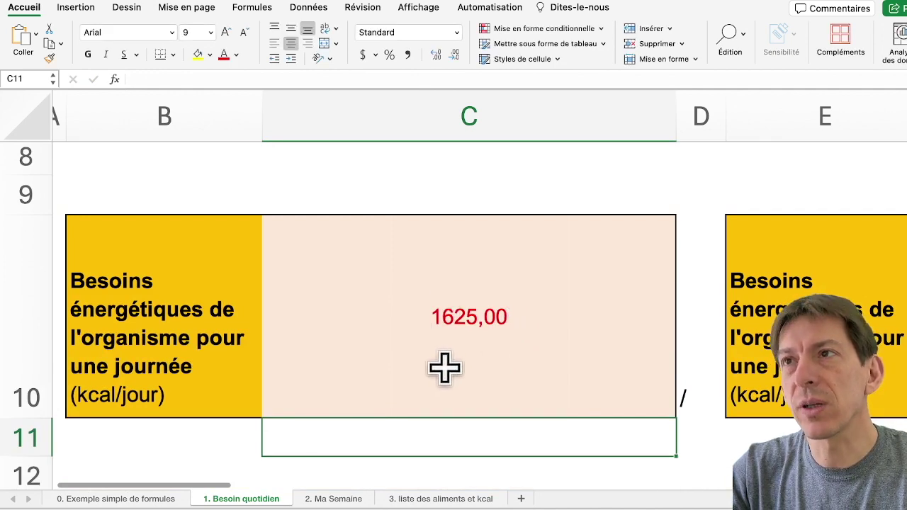
{"action": "left_click", "coordinate": [491, 320]}
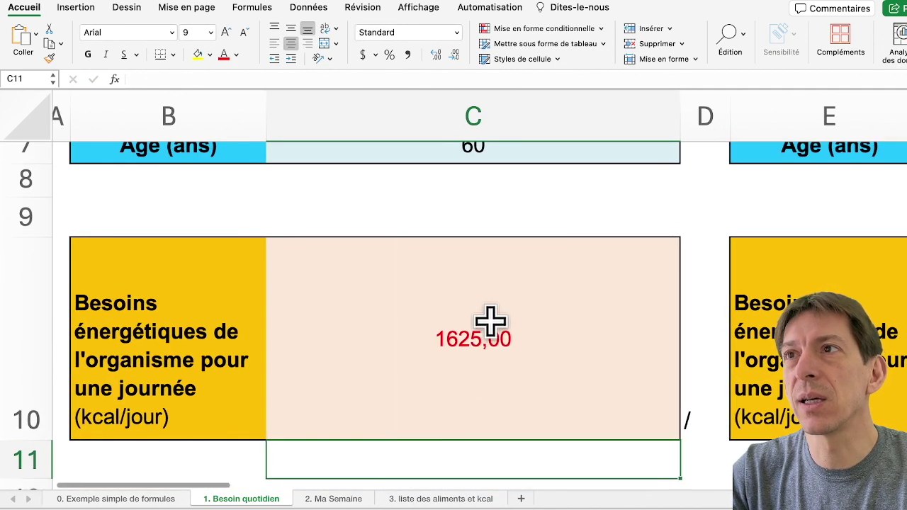
{"action": "double_click", "coordinate": [483, 341]}
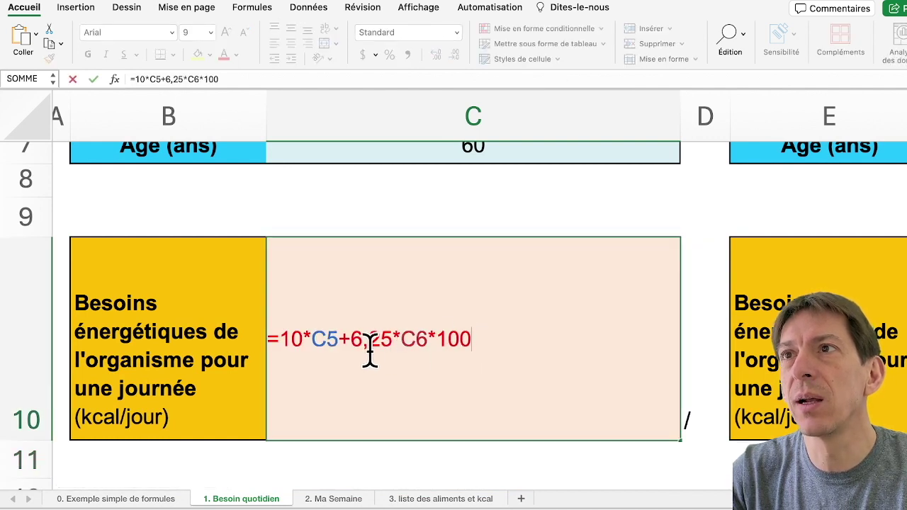
{"action": "key", "text": "BackSpace"}
{"action": "type", "text": "."}
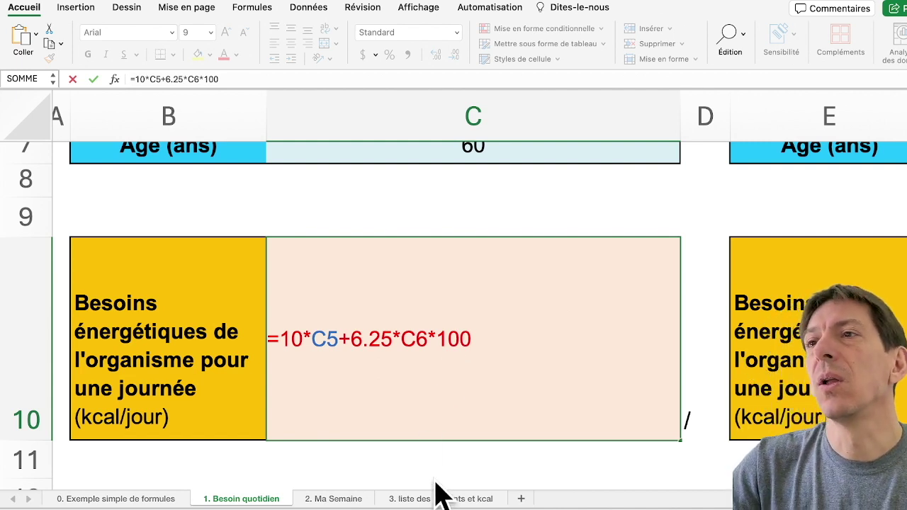
Replace the 6.25 coefficient with a C11 reference, commit, and reopen C10's formula.
{"action": "key", "text": "shift+Left"}
{"action": "key", "text": "shift+Left"}
{"action": "key", "text": "shift+Left"}
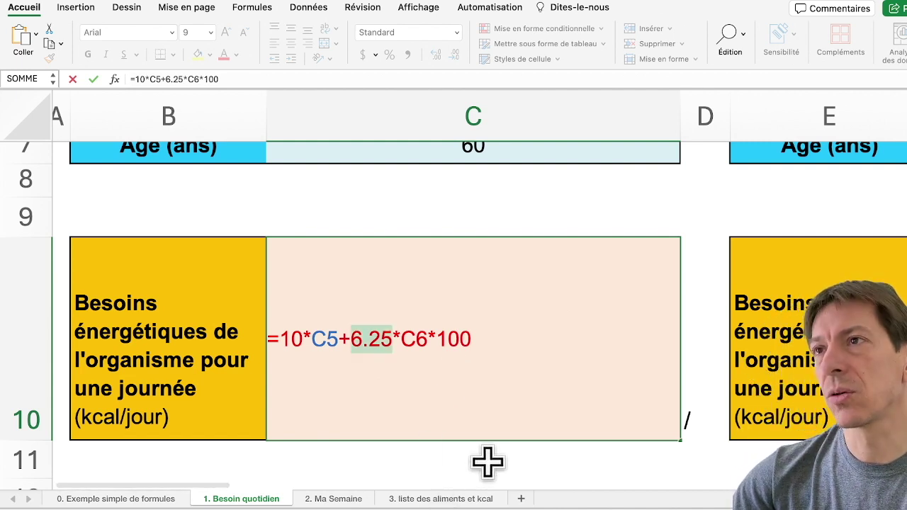
{"action": "left_click", "coordinate": [484, 464]}
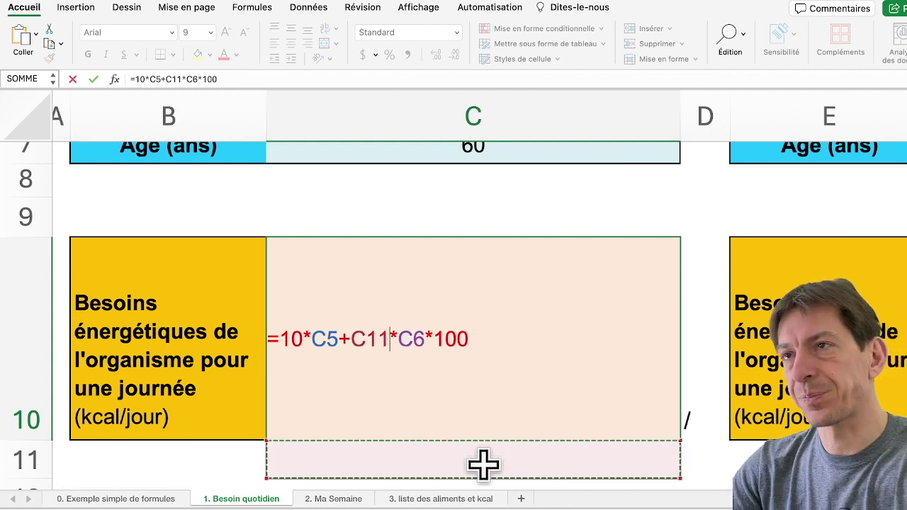
{"action": "key", "text": "Return"}
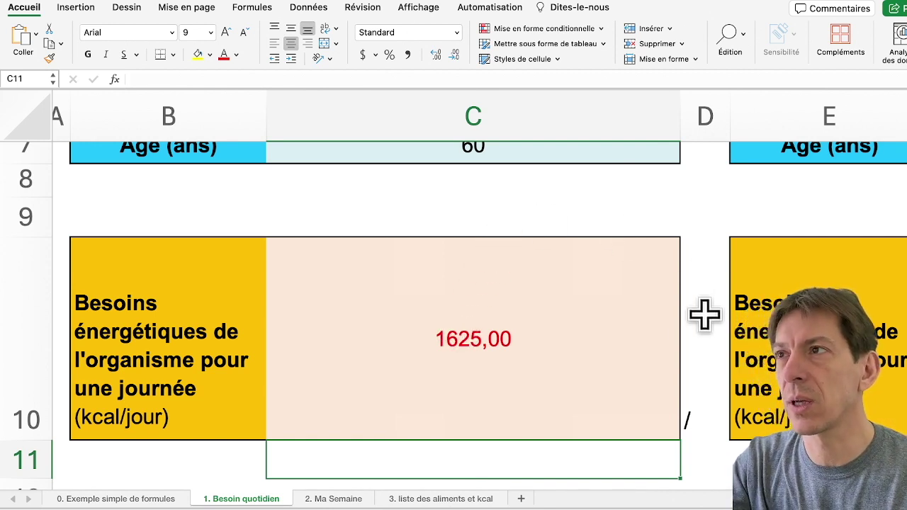
{"action": "left_click", "coordinate": [484, 336]}
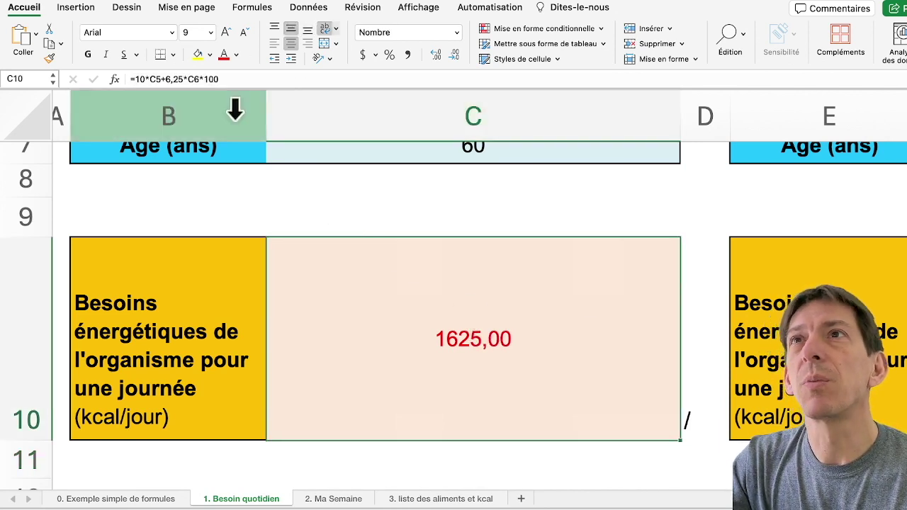
{"action": "double_click", "coordinate": [464, 339]}
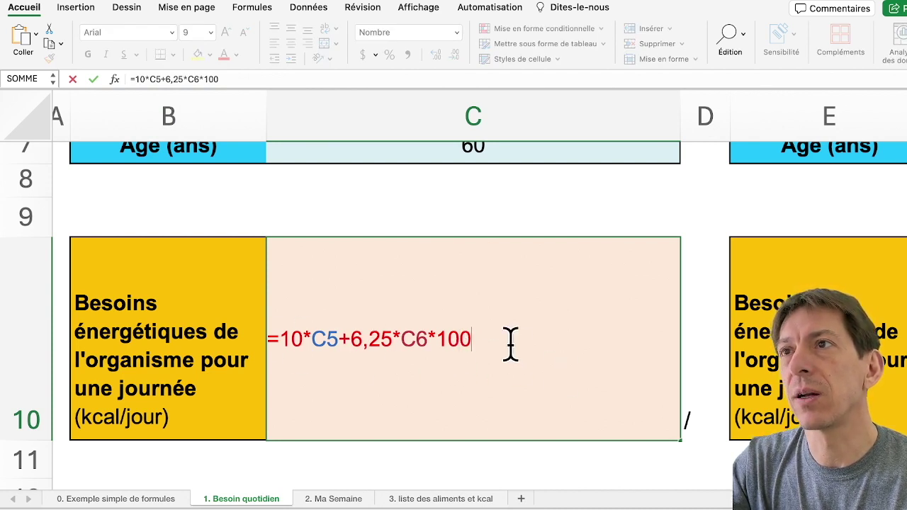
{"action": "left_click", "coordinate": [722, 452]}
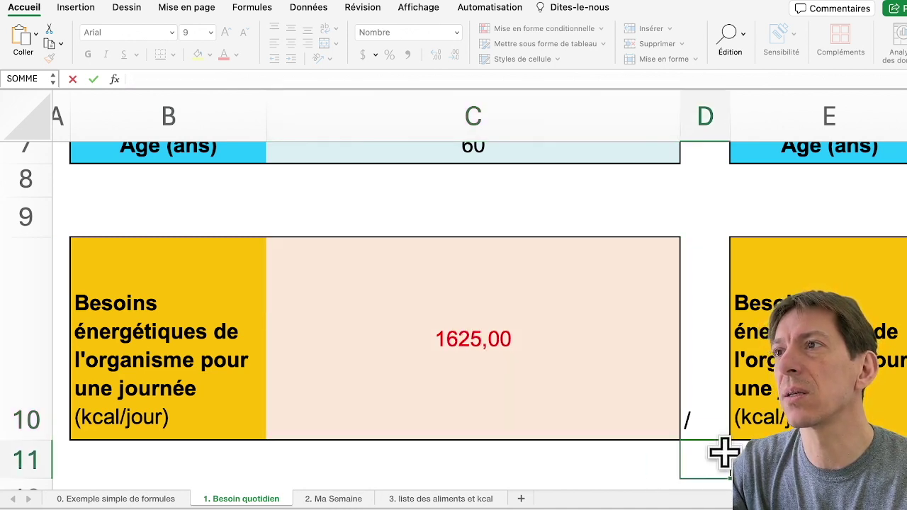
{"action": "left_click", "coordinate": [373, 324]}
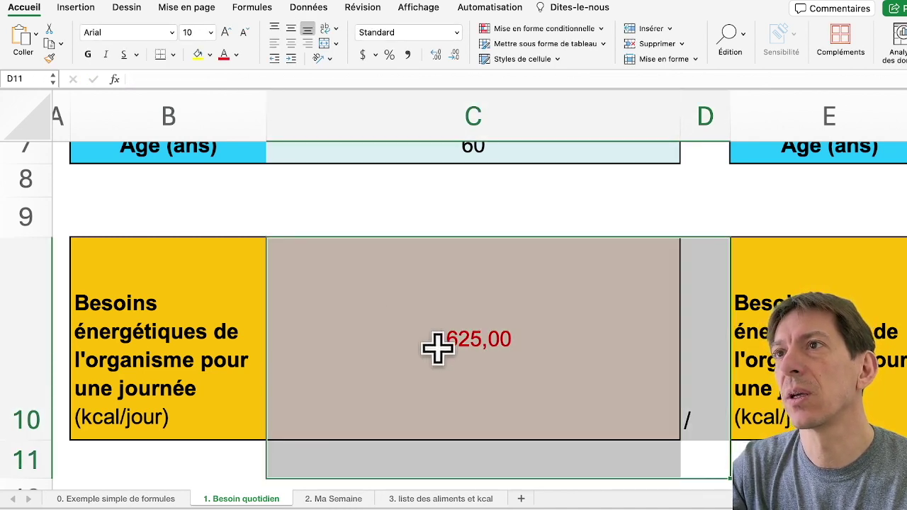
{"action": "scroll", "coordinate": [452, 353], "scroll_direction": "right", "scroll_amount": 5}
{"action": "scroll", "coordinate": [451, 353], "scroll_direction": "down", "scroll_amount": 2}
{"action": "scroll", "coordinate": [451, 352], "scroll_direction": "right", "scroll_amount": 5}
{"action": "scroll", "coordinate": [451, 353], "scroll_direction": "down", "scroll_amount": 2}
{"action": "scroll", "coordinate": [451, 353], "scroll_direction": "up", "scroll_amount": 3}
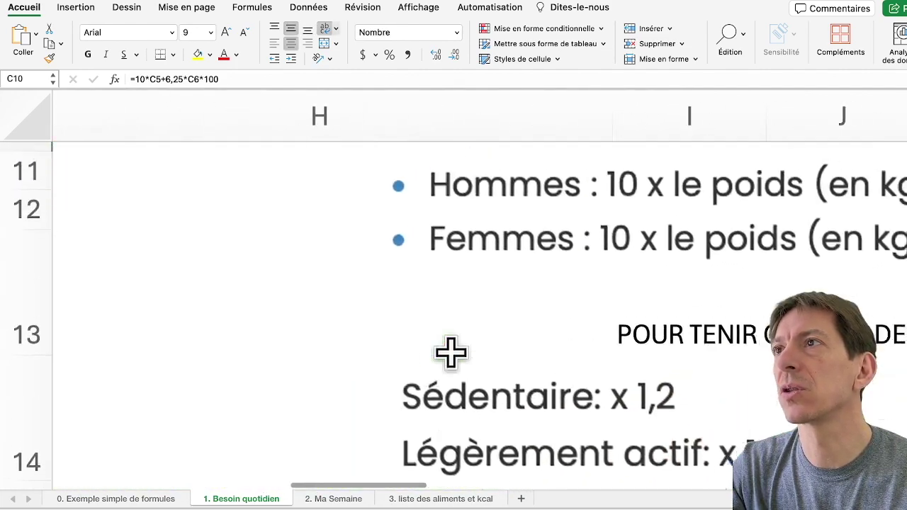
{"action": "scroll", "coordinate": [451, 353], "scroll_direction": "right", "scroll_amount": 3}
{"action": "scroll", "coordinate": [452, 353], "scroll_direction": "right", "scroll_amount": 3}
{"action": "scroll", "coordinate": [378, 340], "scroll_direction": "right", "scroll_amount": 1}
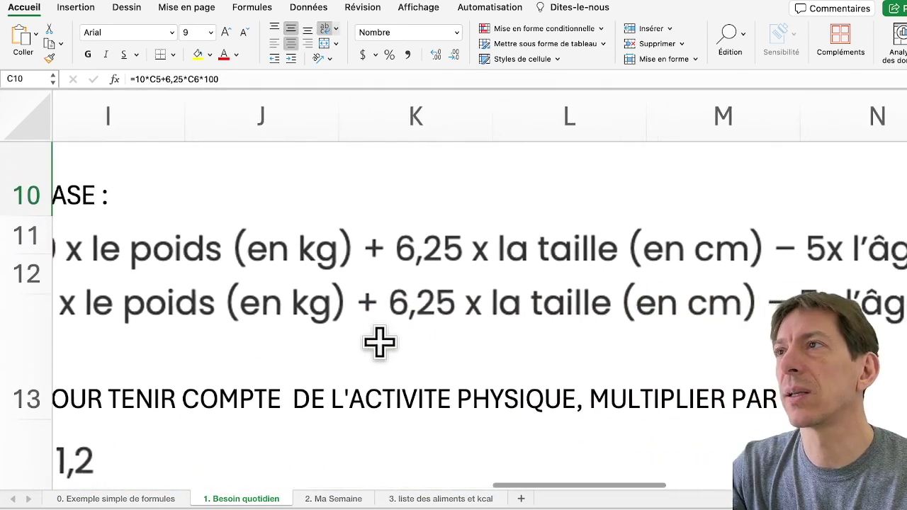
{"action": "scroll", "coordinate": [379, 340], "scroll_direction": "right", "scroll_amount": 5}
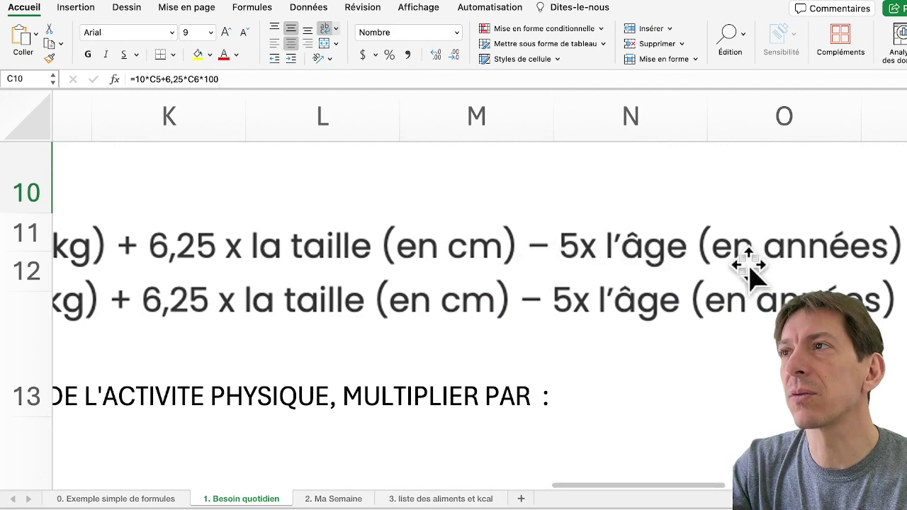
{"action": "scroll", "coordinate": [749, 260], "scroll_direction": "left", "scroll_amount": 1}
{"action": "scroll", "coordinate": [749, 262], "scroll_direction": "left", "scroll_amount": 5}
{"action": "scroll", "coordinate": [750, 263], "scroll_direction": "up", "scroll_amount": 3}
{"action": "scroll", "coordinate": [749, 263], "scroll_direction": "left", "scroll_amount": 10}
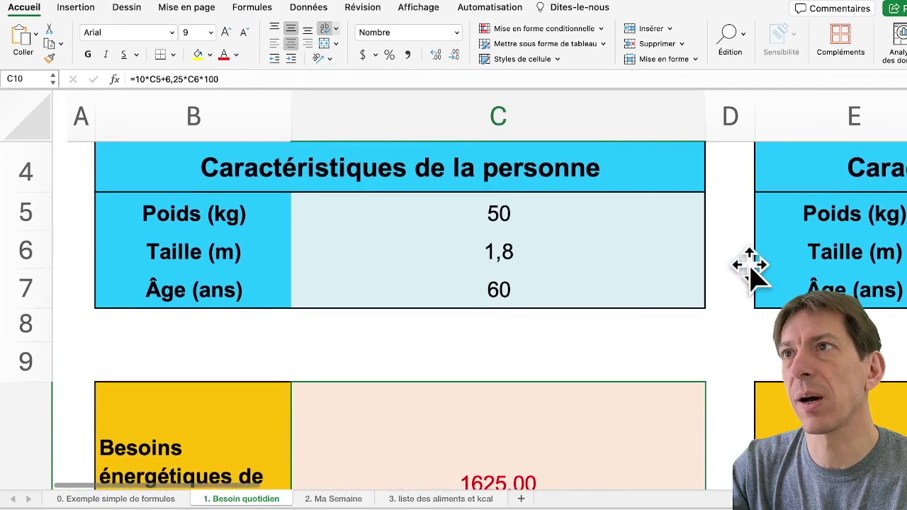
{"action": "scroll", "coordinate": [699, 252], "scroll_direction": "down", "scroll_amount": 1}
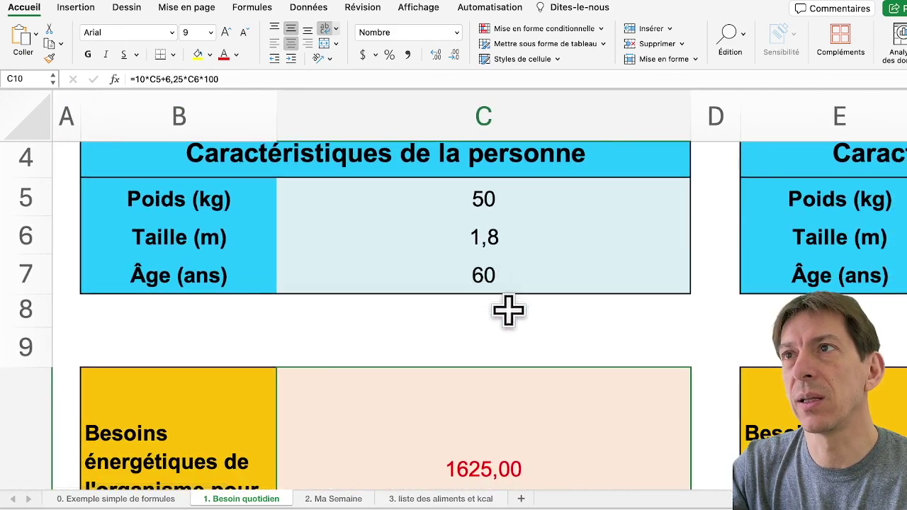
{"action": "left_click", "coordinate": [480, 272]}
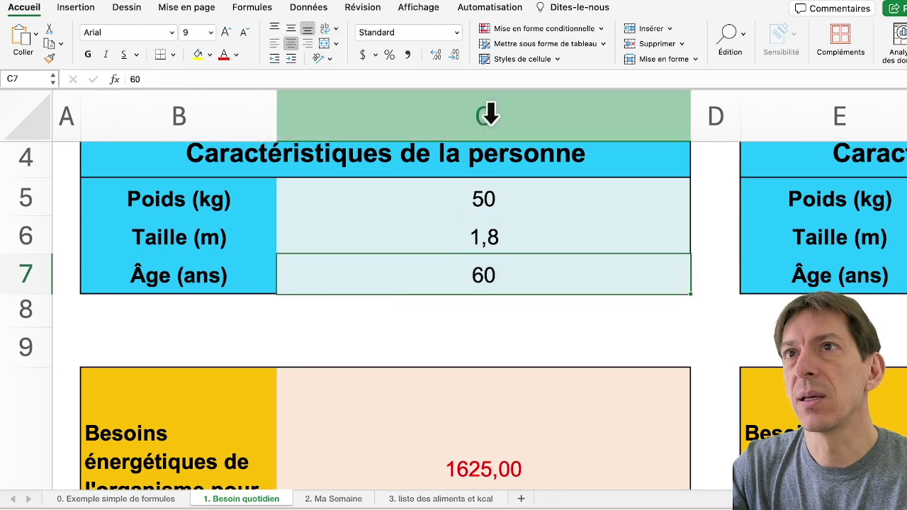
{"action": "scroll", "coordinate": [417, 352], "scroll_direction": "down", "scroll_amount": 3}
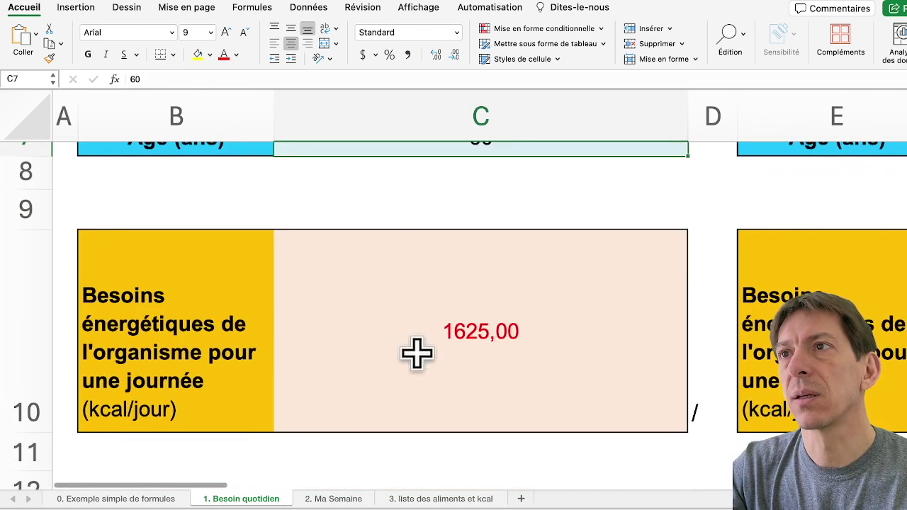
Append -C7*5+5 to C10's formula so the man's daily need becomes 1330,00.
{"action": "double_click", "coordinate": [456, 340]}
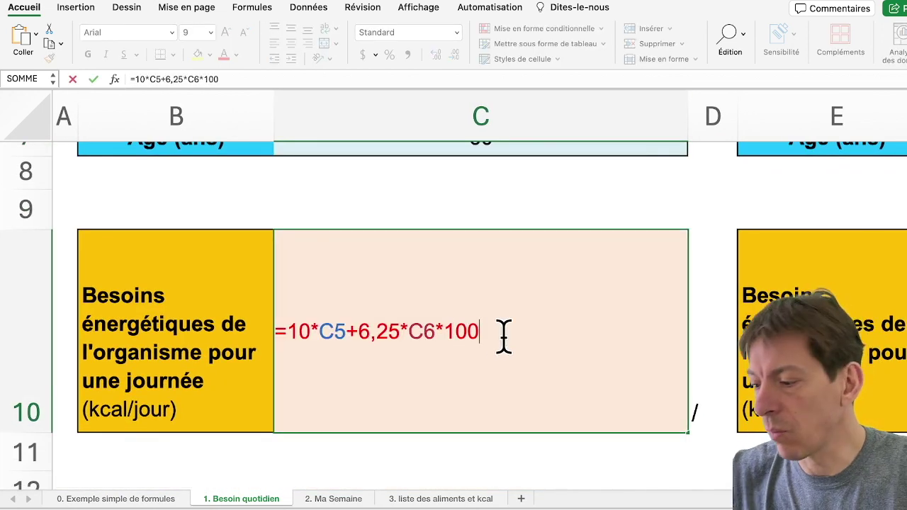
{"action": "type", "text": "-C"}
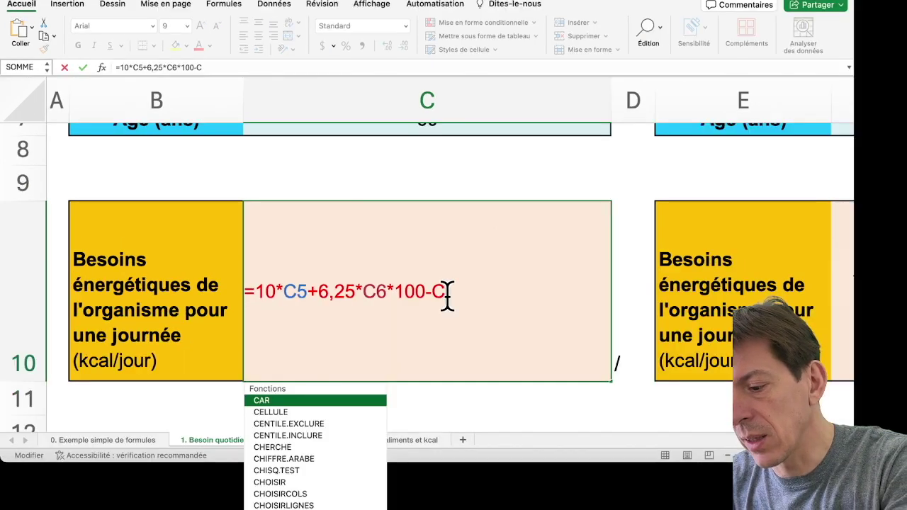
{"action": "type", "text": "7"}
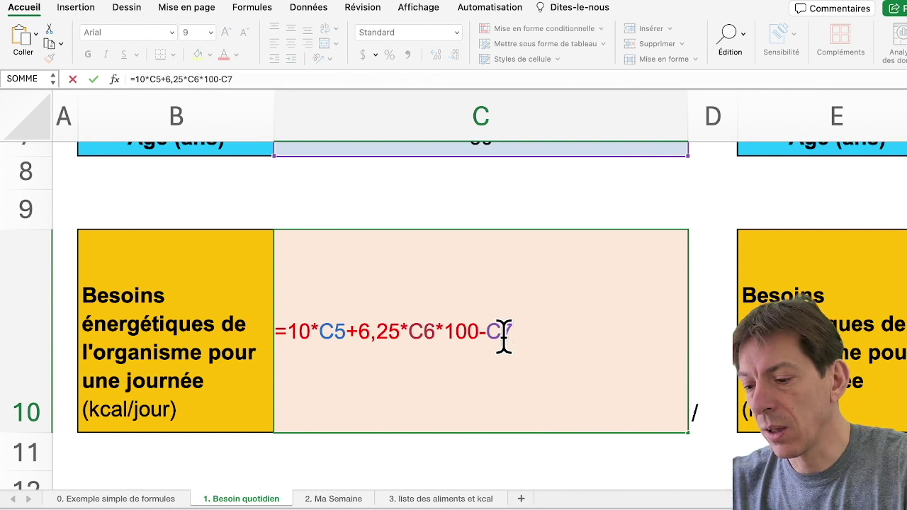
{"action": "type", "text": "*5"}
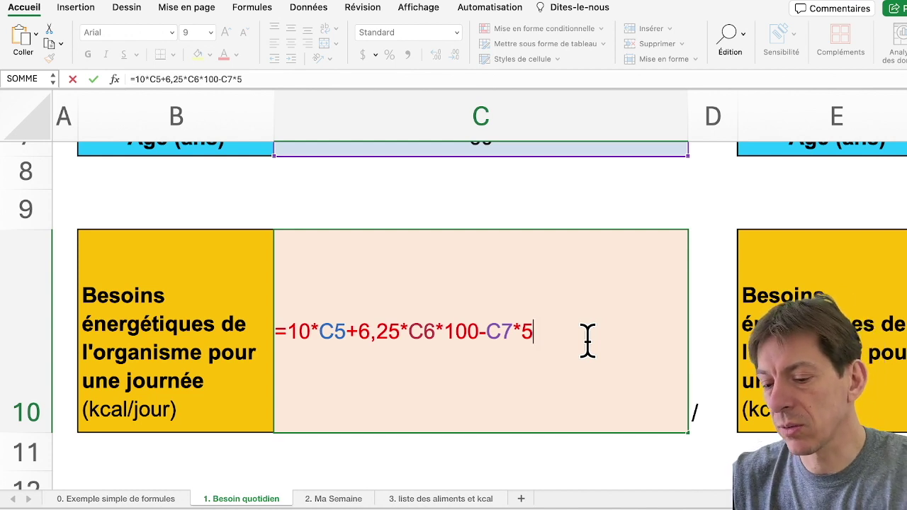
{"action": "type", "text": "+5"}
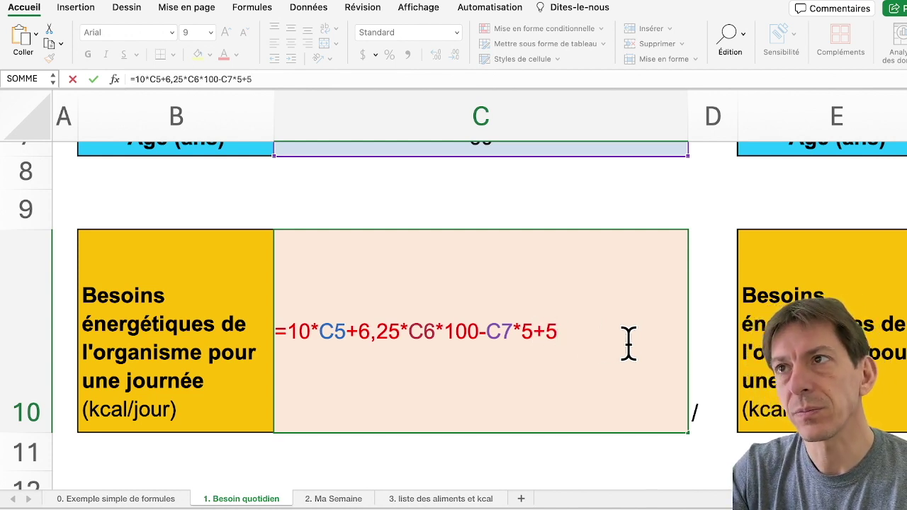
{"action": "key", "text": "Return"}
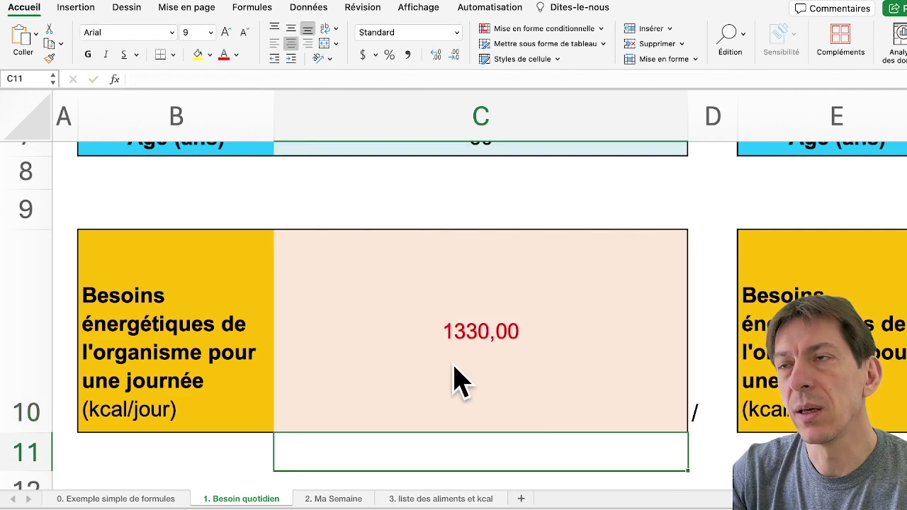
Enter the man's weight 80, height 2 and age 40 in C5:C7, giving a 1855,00 need.
{"action": "scroll", "coordinate": [559, 358], "scroll_direction": "down", "scroll_amount": 3}
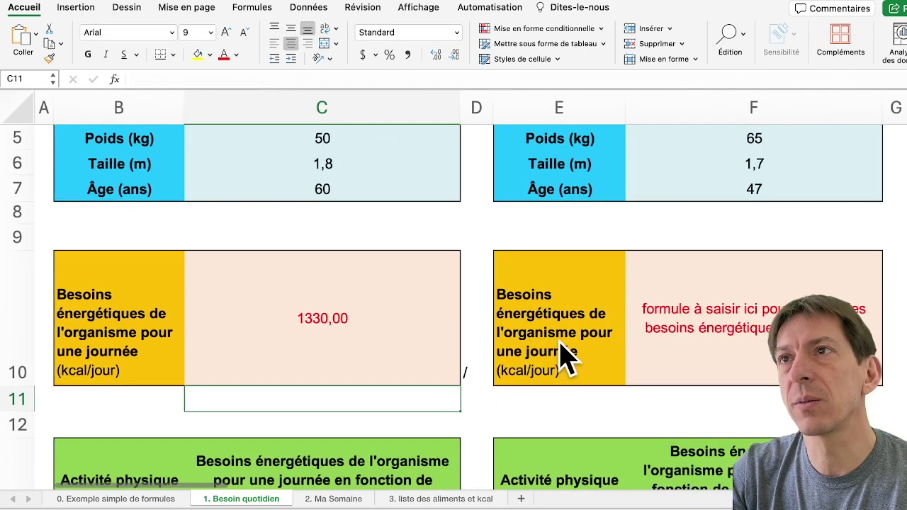
{"action": "scroll", "coordinate": [442, 344], "scroll_direction": "up", "scroll_amount": 5}
{"action": "scroll", "coordinate": [438, 340], "scroll_direction": "up", "scroll_amount": 1}
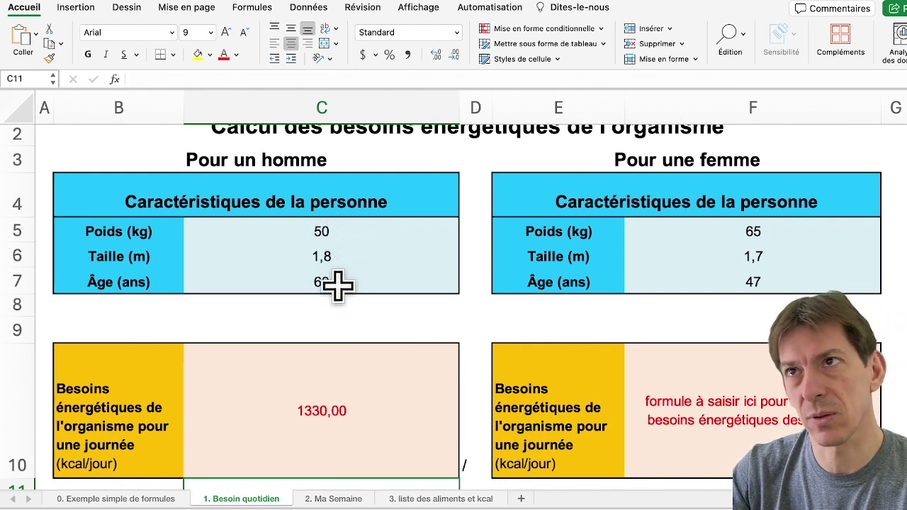
{"action": "left_click", "coordinate": [316, 225]}
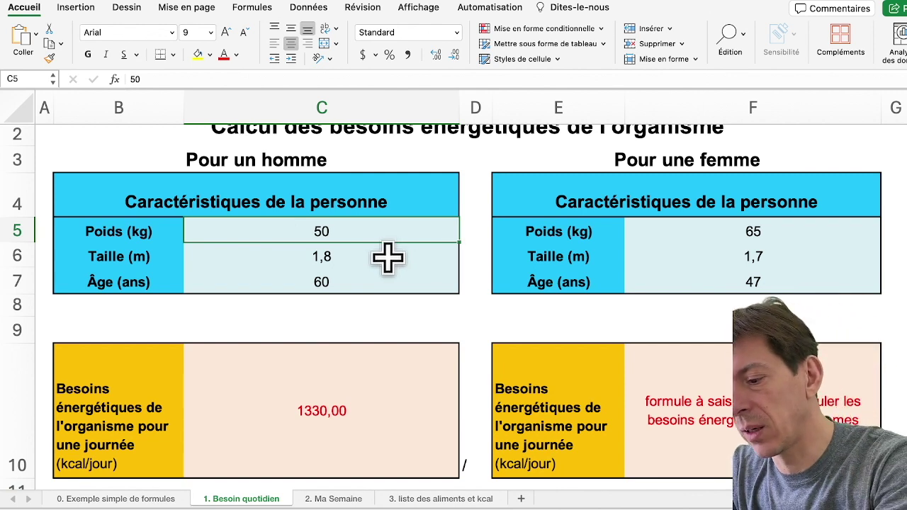
{"action": "type", "text": "80"}
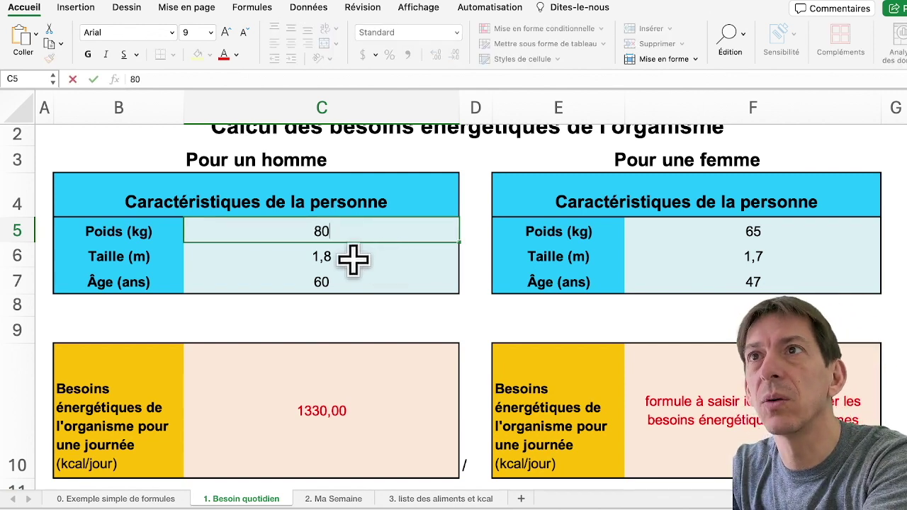
{"action": "key", "text": "Return"}
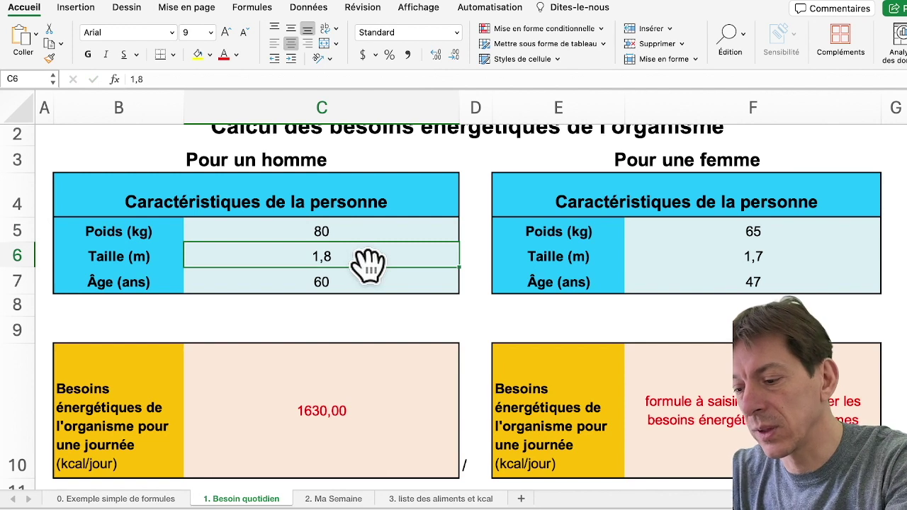
{"action": "type", "text": "2"}
{"action": "key", "text": "Return"}
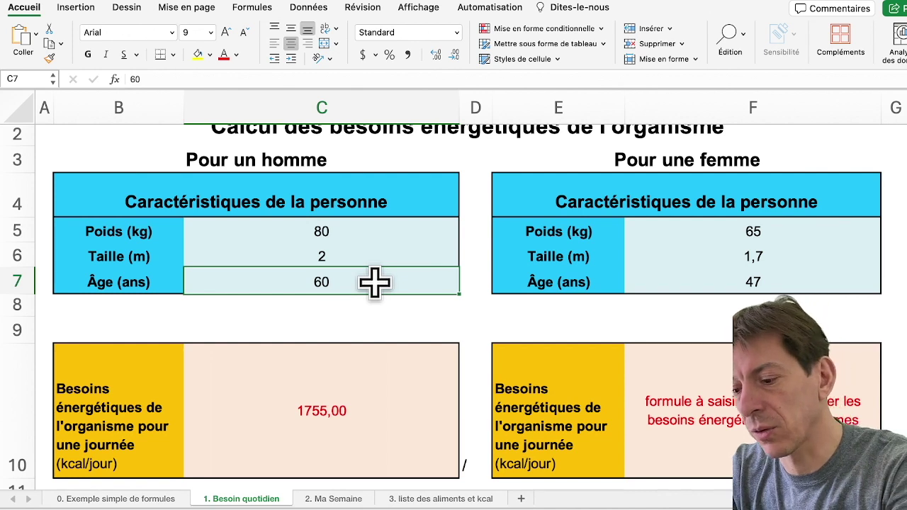
{"action": "type", "text": "40"}
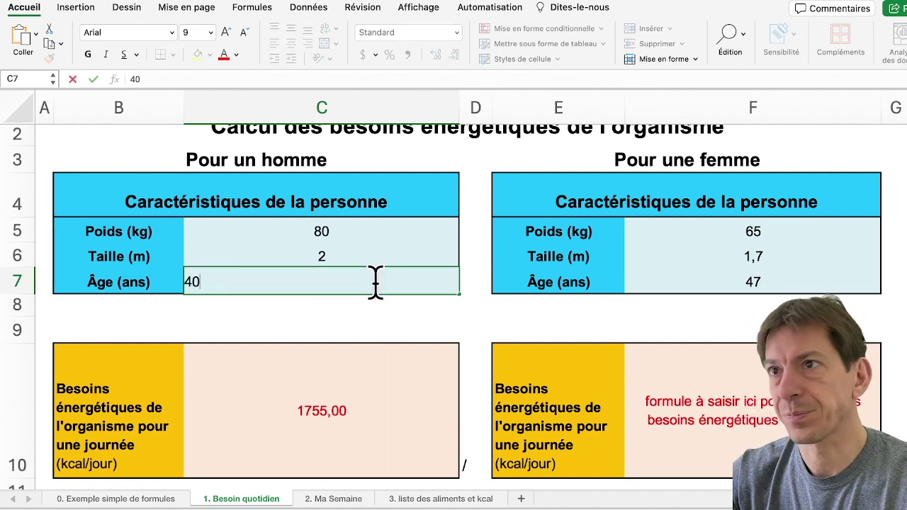
{"action": "key", "text": "Return"}
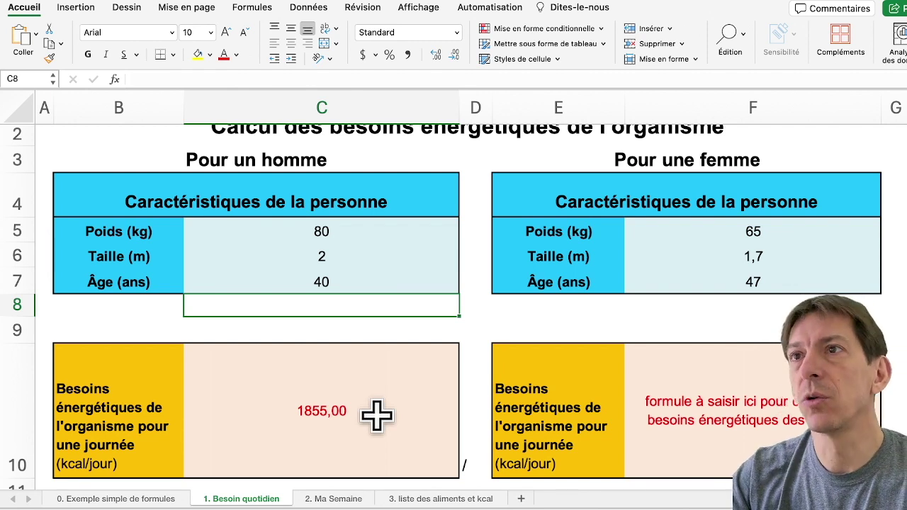
{"action": "left_click", "coordinate": [791, 405]}
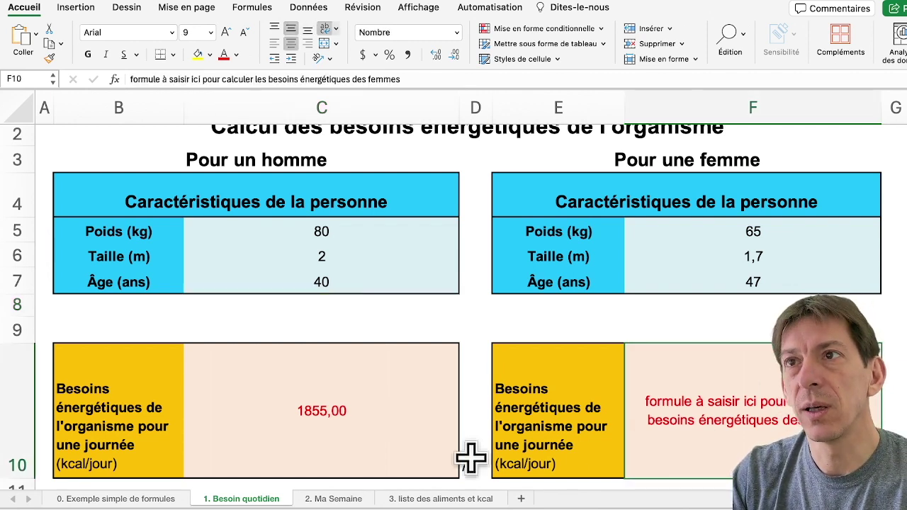
{"action": "scroll", "coordinate": [427, 420], "scroll_direction": "down", "scroll_amount": 5}
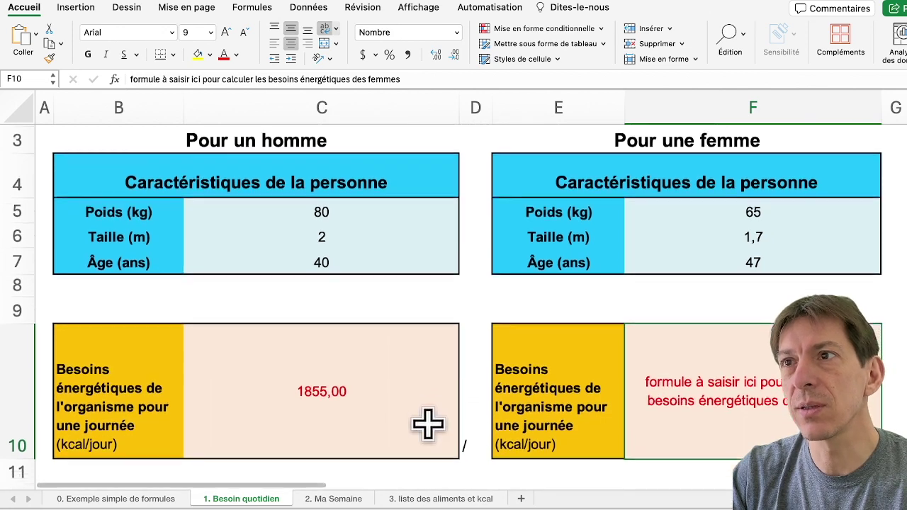
{"action": "scroll", "coordinate": [427, 422], "scroll_direction": "down", "scroll_amount": 1}
{"action": "scroll", "coordinate": [427, 423], "scroll_direction": "down", "scroll_amount": 4}
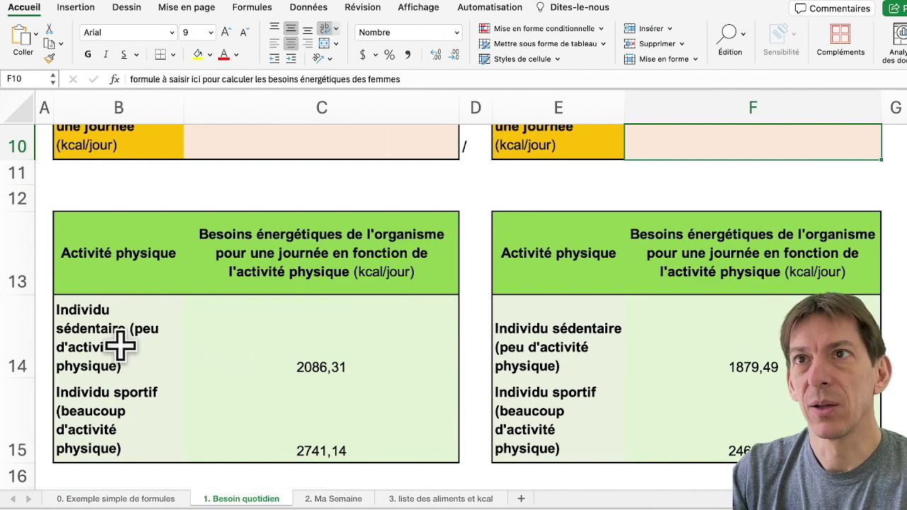
{"action": "left_click", "coordinate": [325, 367]}
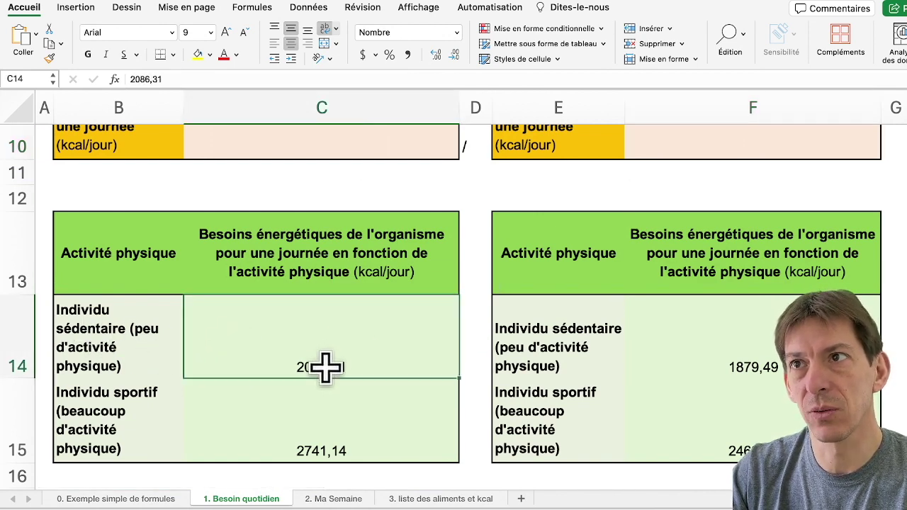
{"action": "scroll", "coordinate": [325, 366], "scroll_direction": "up", "scroll_amount": 3}
{"action": "scroll", "coordinate": [327, 365], "scroll_direction": "up", "scroll_amount": 2}
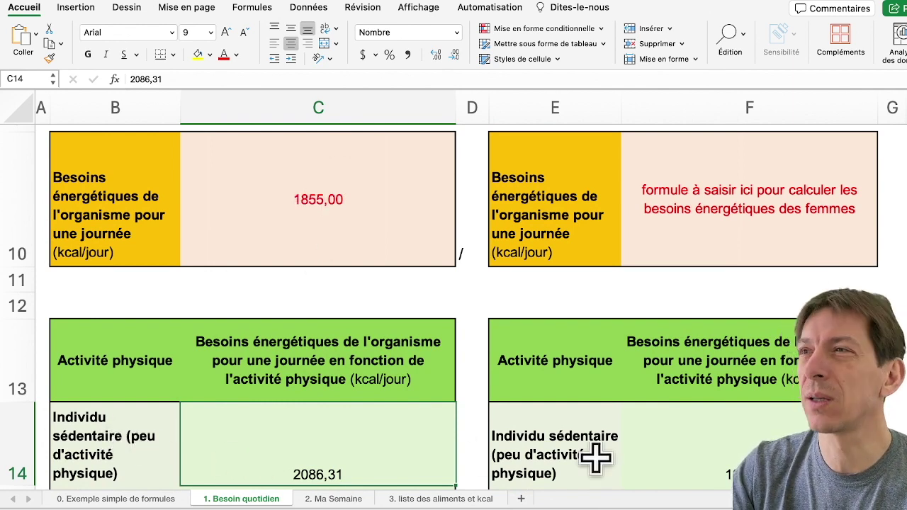
{"action": "left_click_drag", "start_coordinate": [891, 418], "coordinate": [465, 319]}
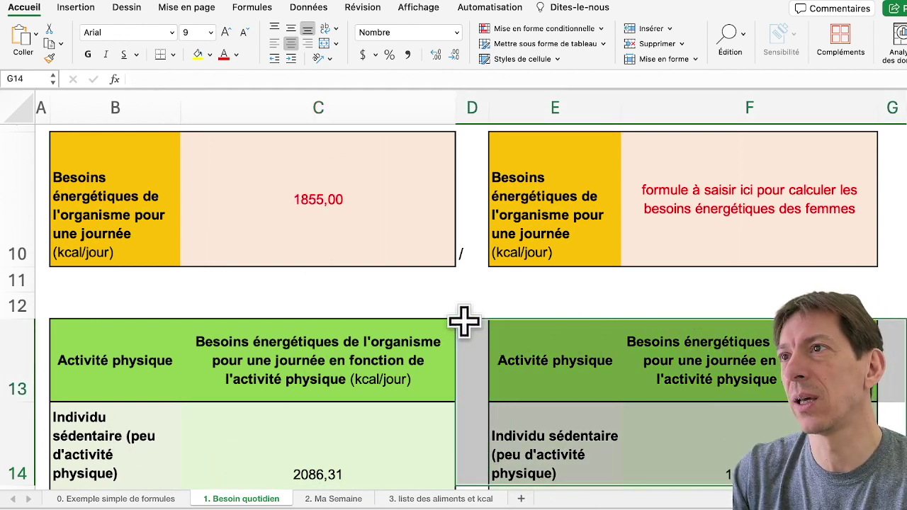
{"action": "left_click", "coordinate": [472, 323]}
{"action": "scroll", "coordinate": [471, 324], "scroll_direction": "right", "scroll_amount": 5}
{"action": "scroll", "coordinate": [471, 324], "scroll_direction": "right", "scroll_amount": 5}
{"action": "scroll", "coordinate": [469, 328], "scroll_direction": "down", "scroll_amount": 2}
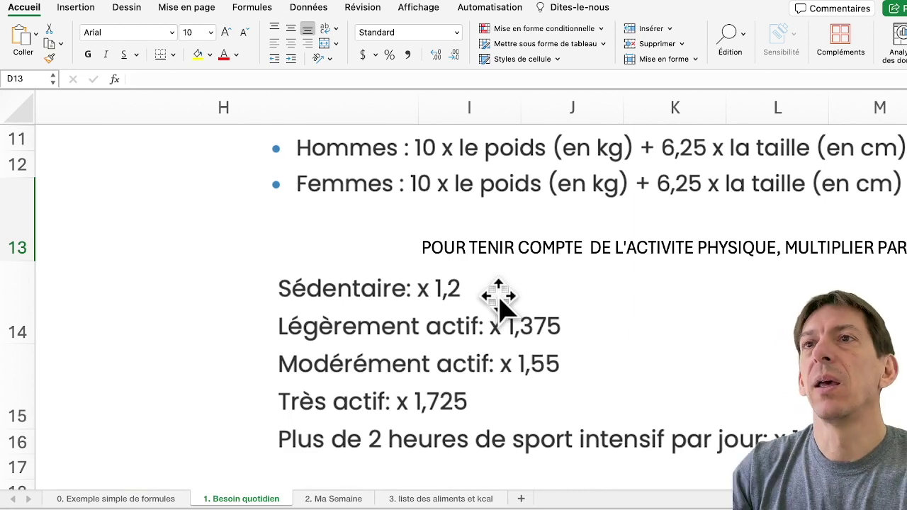
{"action": "scroll", "coordinate": [498, 297], "scroll_direction": "left", "scroll_amount": 4}
{"action": "scroll", "coordinate": [498, 300], "scroll_direction": "left", "scroll_amount": 5}
{"action": "scroll", "coordinate": [498, 299], "scroll_direction": "left", "scroll_amount": 3}
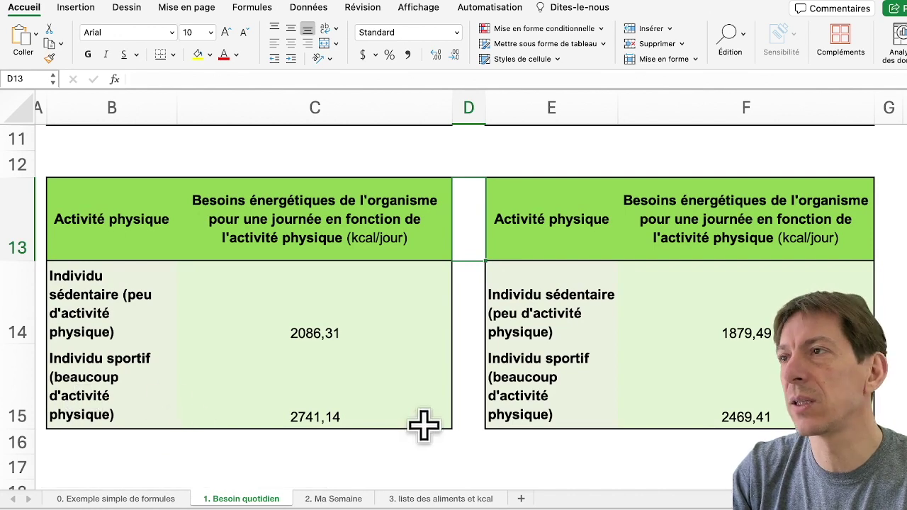
{"action": "scroll", "coordinate": [424, 425], "scroll_direction": "right", "scroll_amount": 10}
{"action": "scroll", "coordinate": [424, 425], "scroll_direction": "down", "scroll_amount": 3}
{"action": "scroll", "coordinate": [425, 425], "scroll_direction": "up", "scroll_amount": 2}
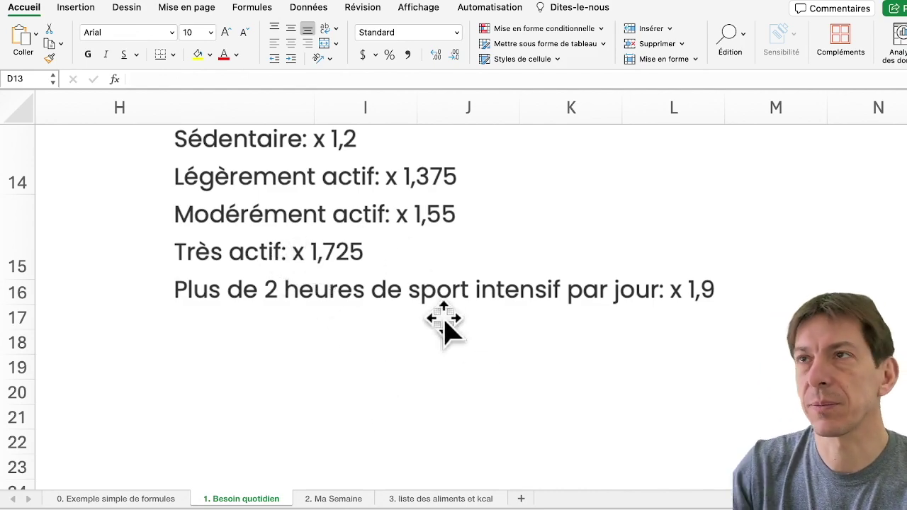
{"action": "scroll", "coordinate": [502, 395], "scroll_direction": "up", "scroll_amount": 2}
{"action": "scroll", "coordinate": [502, 396], "scroll_direction": "left", "scroll_amount": 5}
{"action": "scroll", "coordinate": [502, 394], "scroll_direction": "left", "scroll_amount": 5}
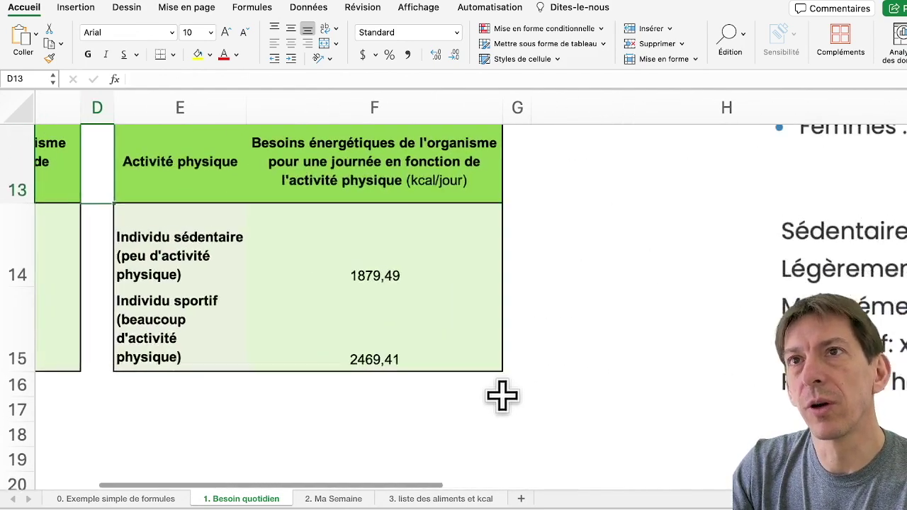
{"action": "scroll", "coordinate": [502, 394], "scroll_direction": "left", "scroll_amount": 2}
{"action": "scroll", "coordinate": [289, 364], "scroll_direction": "up", "scroll_amount": 1}
{"action": "scroll", "coordinate": [287, 364], "scroll_direction": "left", "scroll_amount": 2}
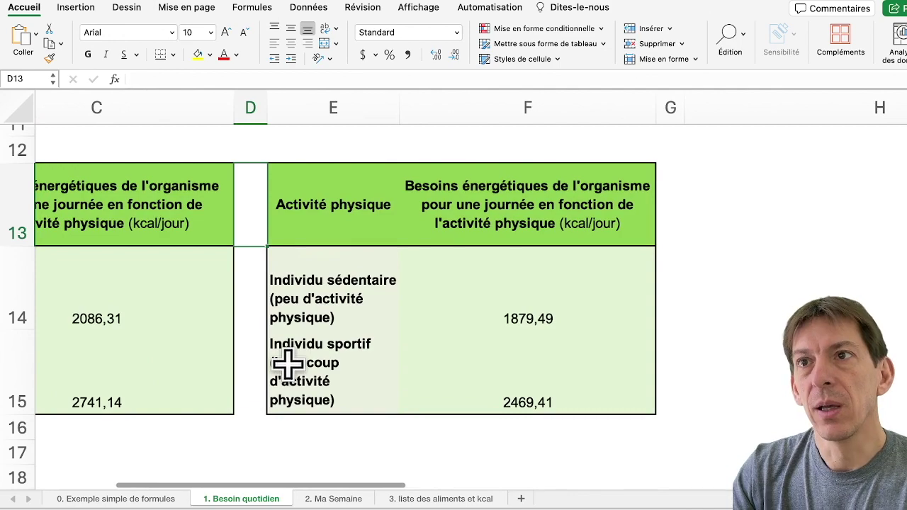
{"action": "scroll", "coordinate": [287, 364], "scroll_direction": "down", "scroll_amount": 3}
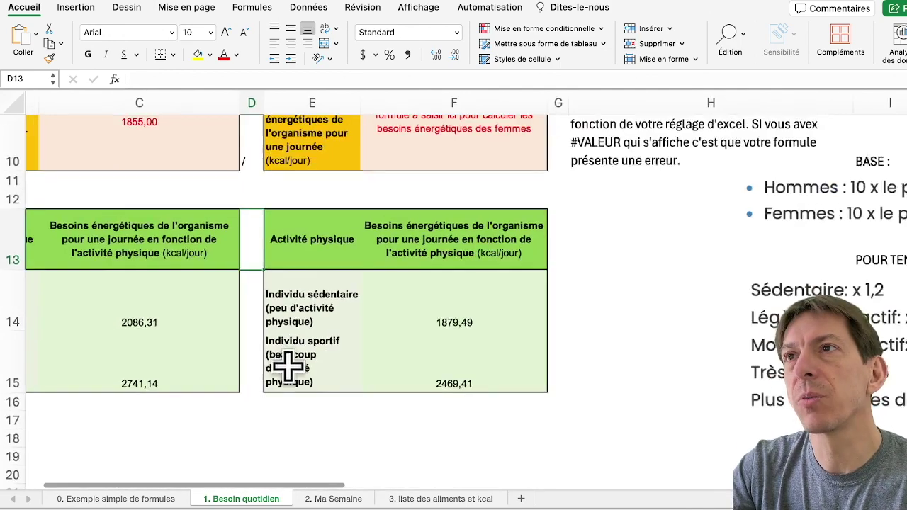
{"action": "scroll", "coordinate": [286, 364], "scroll_direction": "up", "scroll_amount": 8}
{"action": "scroll", "coordinate": [287, 365], "scroll_direction": "up", "scroll_amount": 5}
{"action": "scroll", "coordinate": [288, 366], "scroll_direction": "down", "scroll_amount": 2}
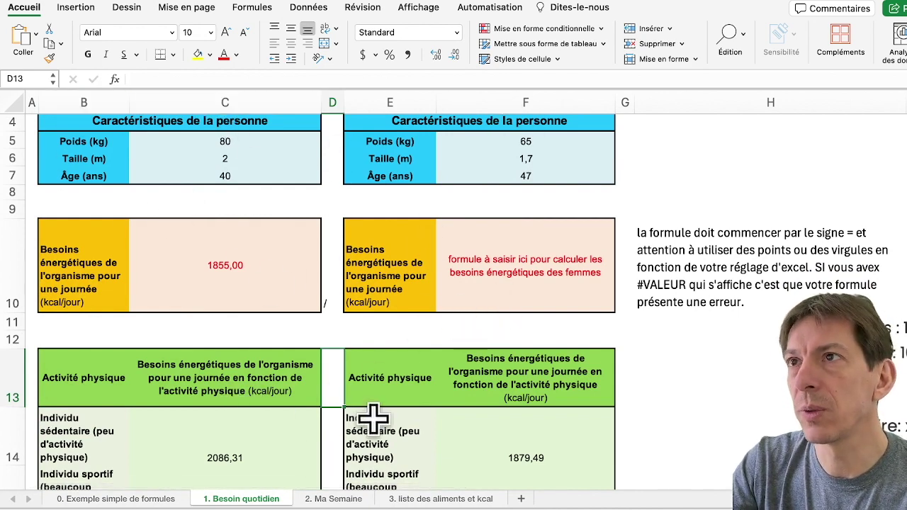
{"action": "scroll", "coordinate": [486, 403], "scroll_direction": "down", "scroll_amount": 3}
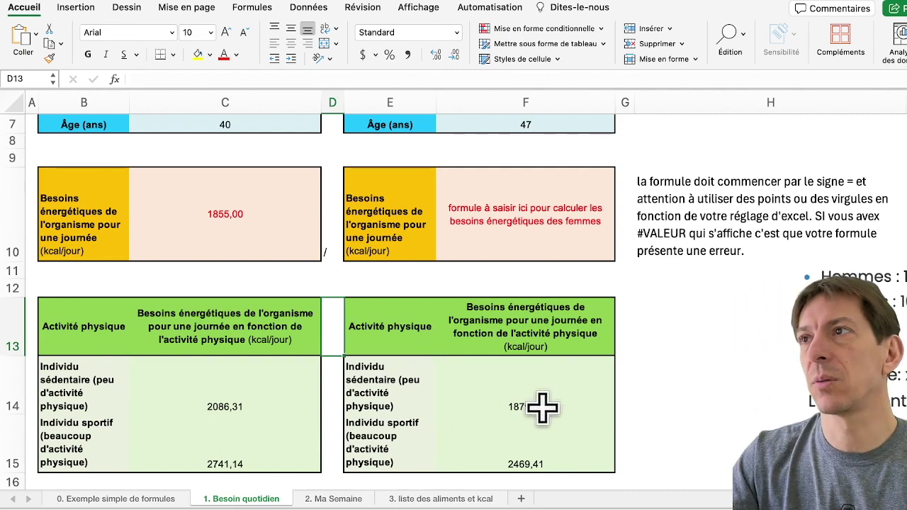
{"action": "scroll", "coordinate": [542, 407], "scroll_direction": "right", "scroll_amount": 1}
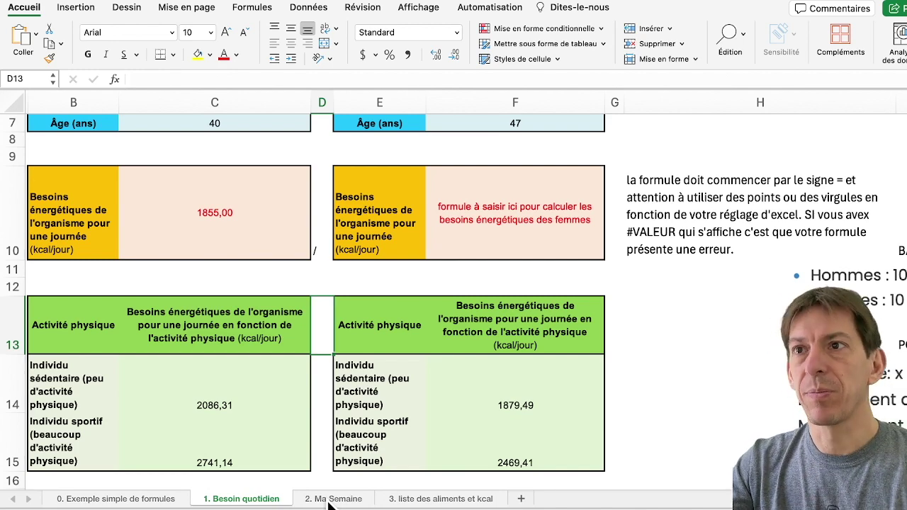
Go to the '2. Ma Semaine' sheet and select the Pain (50g) entry in A6.
{"action": "left_click", "coordinate": [331, 499]}
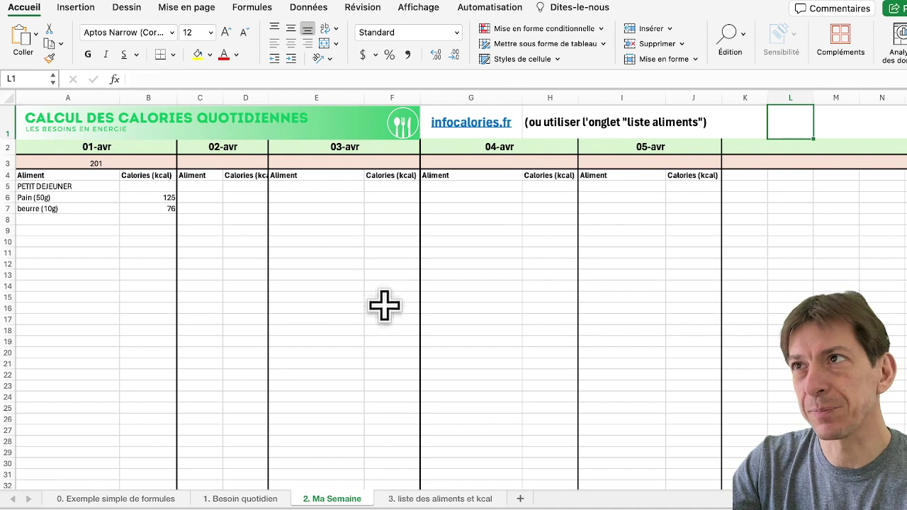
{"action": "scroll", "coordinate": [384, 305], "scroll_direction": "up", "scroll_amount": 3}
{"action": "scroll", "coordinate": [106, 227], "scroll_direction": "up", "scroll_amount": 2}
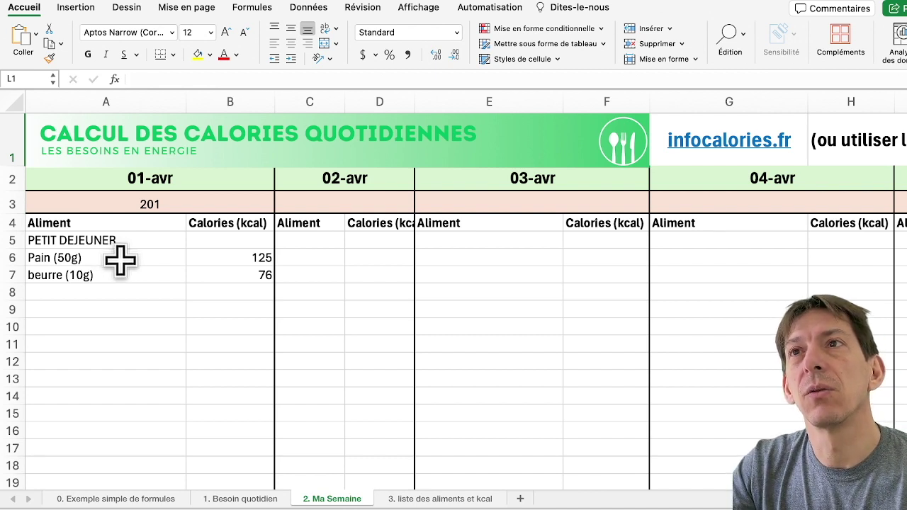
{"action": "left_click", "coordinate": [121, 260]}
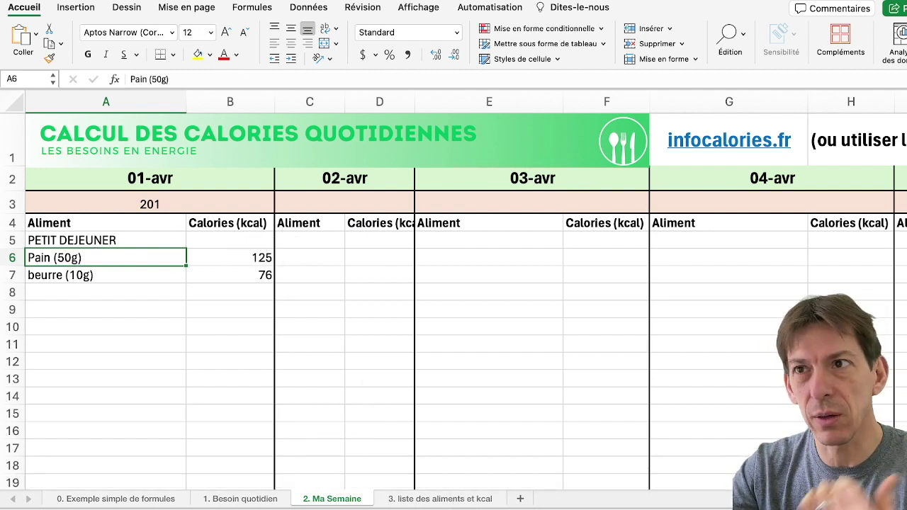
Compare Pain's 250 kcal per 100 g in the food list with the 125 kcal logged on Ma Semaine.
{"action": "left_click", "coordinate": [435, 499]}
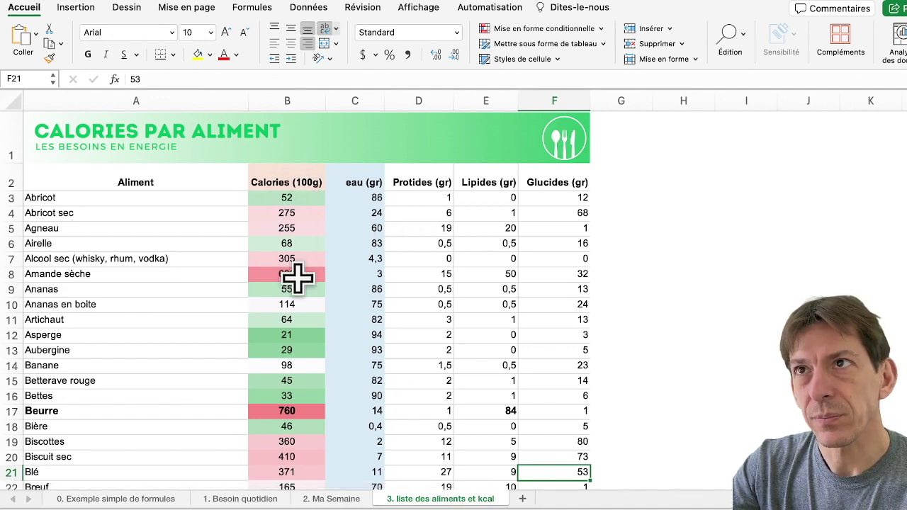
{"action": "scroll", "coordinate": [296, 278], "scroll_direction": "down", "scroll_amount": 3}
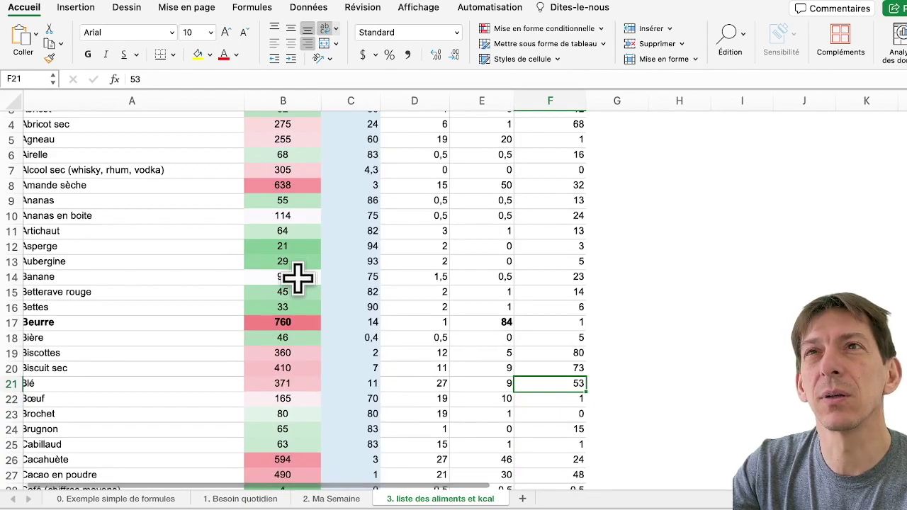
{"action": "scroll", "coordinate": [296, 279], "scroll_direction": "up", "scroll_amount": 4}
{"action": "scroll", "coordinate": [154, 330], "scroll_direction": "down", "scroll_amount": 8}
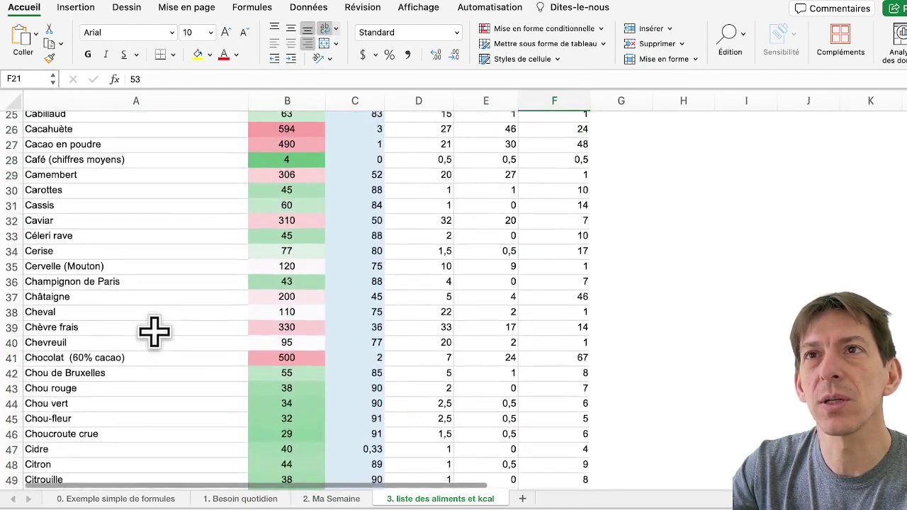
{"action": "scroll", "coordinate": [153, 330], "scroll_direction": "down", "scroll_amount": 12}
{"action": "scroll", "coordinate": [154, 330], "scroll_direction": "down", "scroll_amount": 4}
{"action": "scroll", "coordinate": [154, 330], "scroll_direction": "down", "scroll_amount": 6}
{"action": "scroll", "coordinate": [154, 330], "scroll_direction": "down", "scroll_amount": 6}
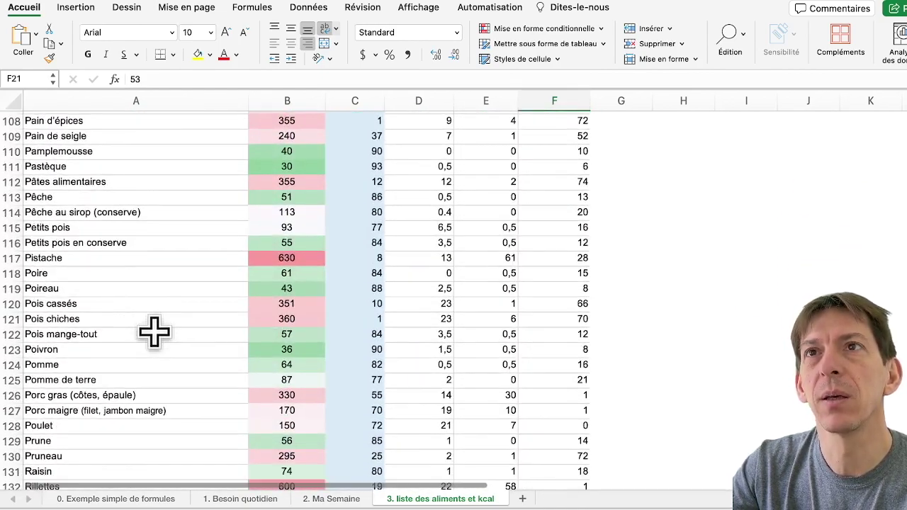
{"action": "scroll", "coordinate": [154, 330], "scroll_direction": "up", "scroll_amount": 1}
{"action": "scroll", "coordinate": [154, 330], "scroll_direction": "up", "scroll_amount": 2}
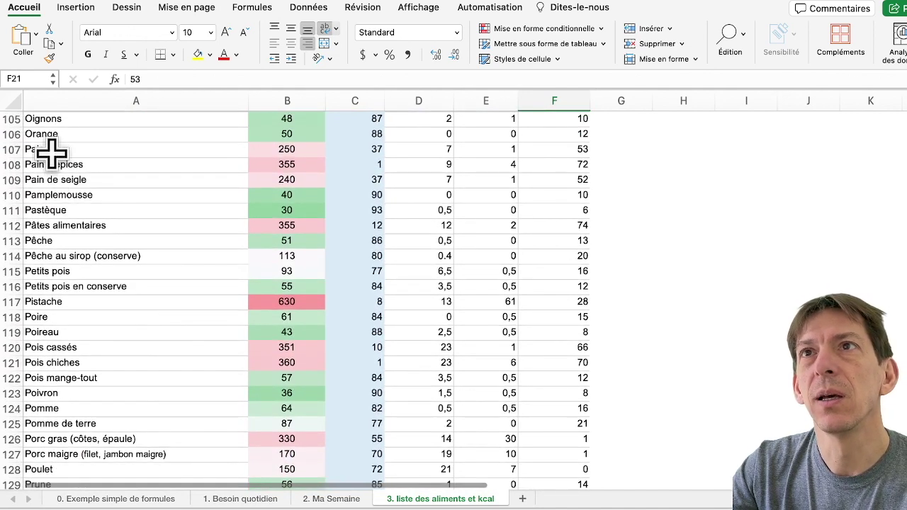
{"action": "left_click", "coordinate": [51, 152]}
{"action": "left_click", "coordinate": [304, 148]}
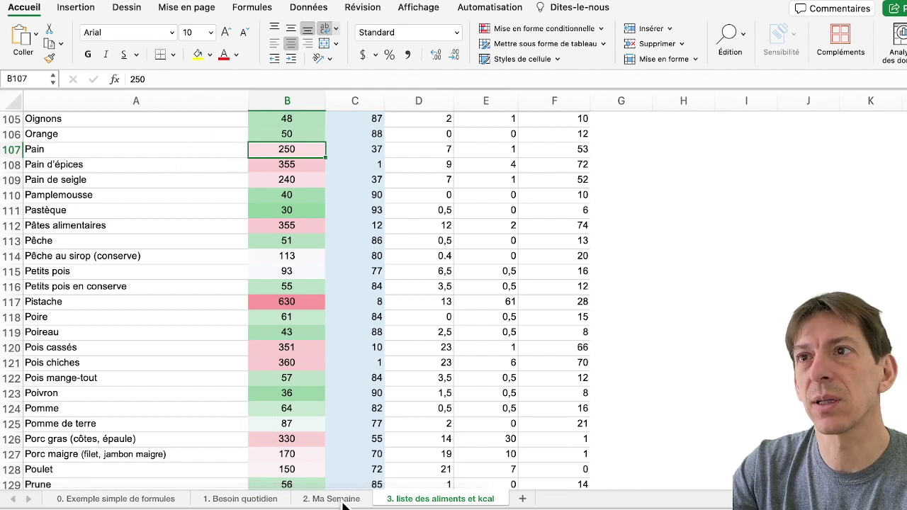
{"action": "left_click", "coordinate": [343, 500]}
{"action": "left_click", "coordinate": [239, 260]}
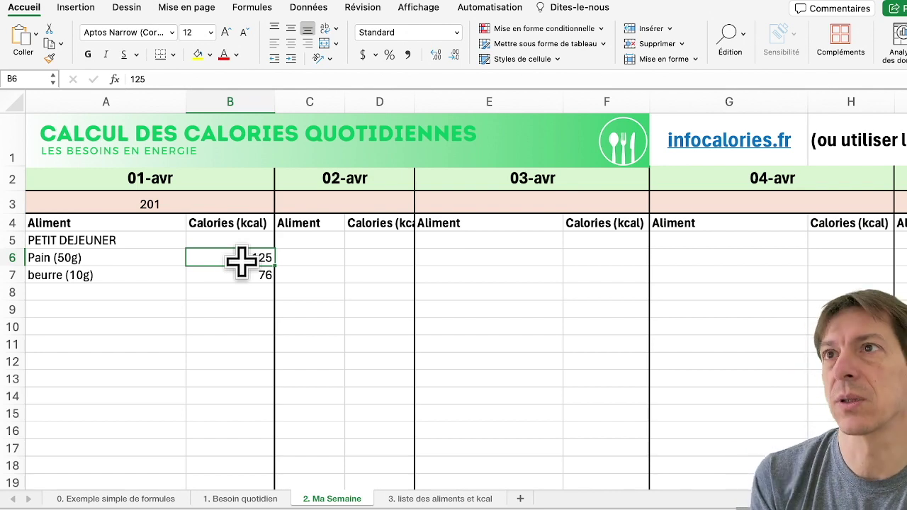
On the food calorie list, locate Beurre and its 760 kcal per 100 g value.
{"action": "left_click", "coordinate": [440, 500]}
{"action": "scroll", "coordinate": [206, 288], "scroll_direction": "up", "scroll_amount": 3}
{"action": "scroll", "coordinate": [207, 288], "scroll_direction": "up", "scroll_amount": 15}
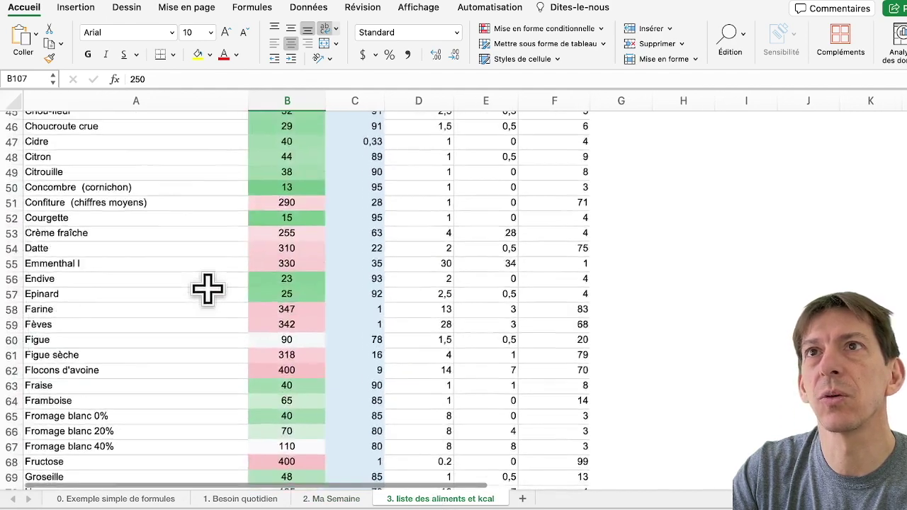
{"action": "scroll", "coordinate": [207, 288], "scroll_direction": "up", "scroll_amount": 5}
{"action": "scroll", "coordinate": [206, 288], "scroll_direction": "up", "scroll_amount": 5}
{"action": "scroll", "coordinate": [206, 288], "scroll_direction": "up", "scroll_amount": 2}
{"action": "scroll", "coordinate": [101, 196], "scroll_direction": "right", "scroll_amount": 1}
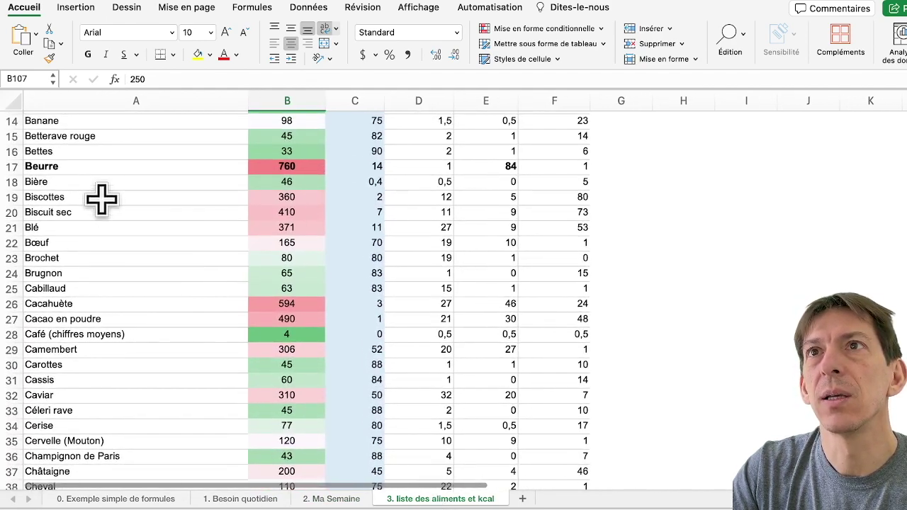
{"action": "left_click", "coordinate": [85, 170]}
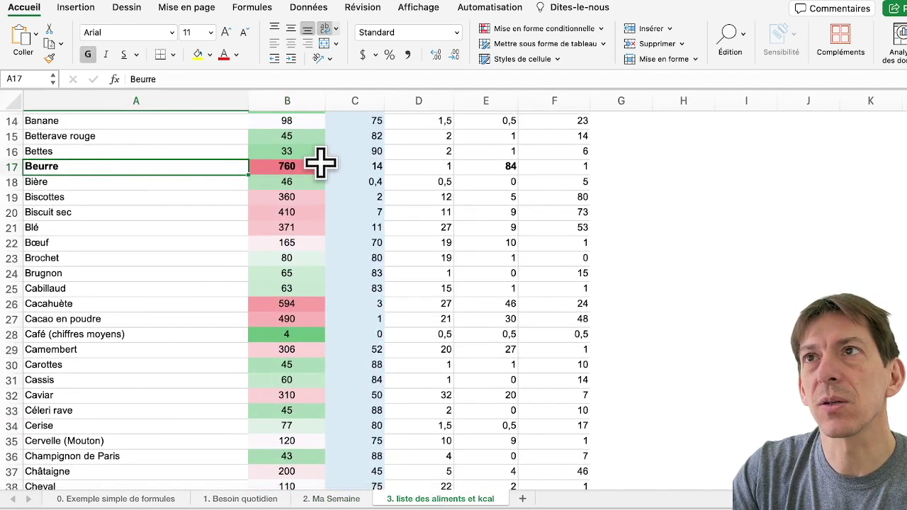
{"action": "scroll", "coordinate": [315, 165], "scroll_direction": "up", "scroll_amount": 5}
{"action": "scroll", "coordinate": [314, 178], "scroll_direction": "down", "scroll_amount": 2}
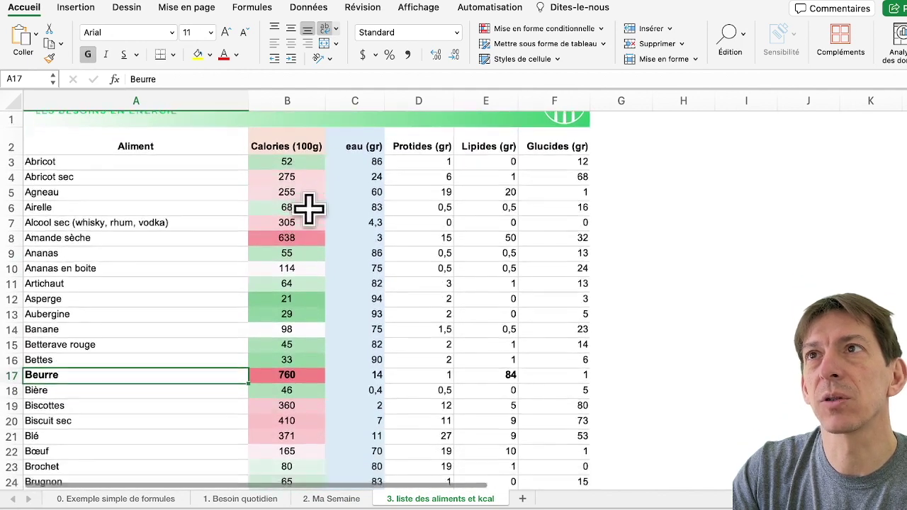
{"action": "scroll", "coordinate": [306, 208], "scroll_direction": "down", "scroll_amount": 1}
{"action": "scroll", "coordinate": [308, 207], "scroll_direction": "up", "scroll_amount": 2}
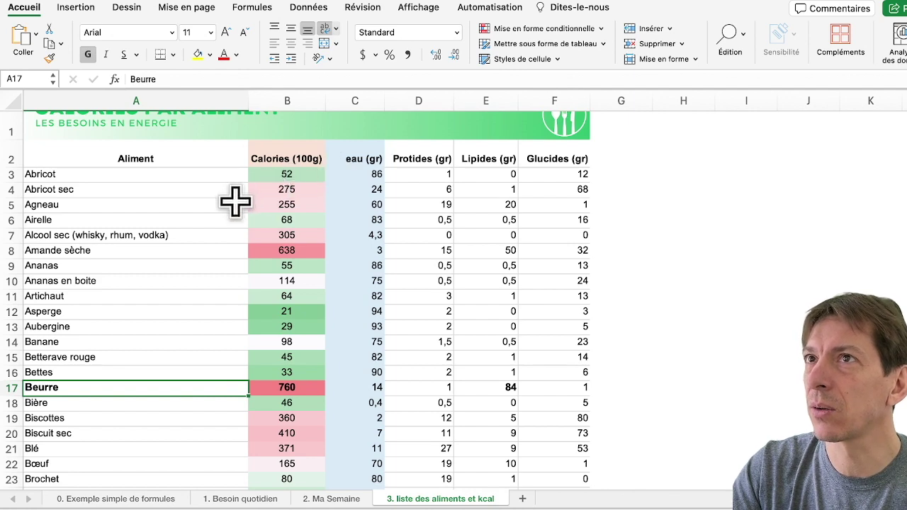
{"action": "scroll", "coordinate": [215, 226], "scroll_direction": "down", "scroll_amount": 1}
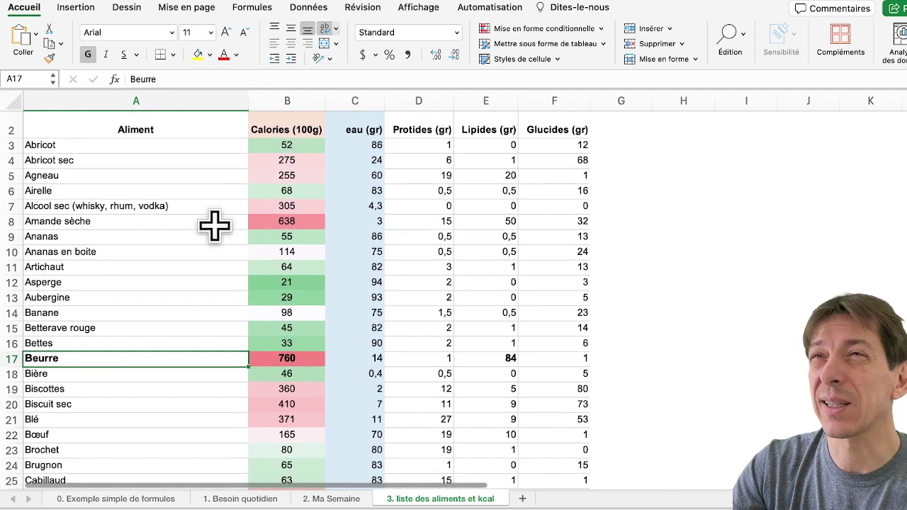
{"action": "scroll", "coordinate": [215, 226], "scroll_direction": "down", "scroll_amount": 1}
{"action": "scroll", "coordinate": [214, 225], "scroll_direction": "down", "scroll_amount": 1}
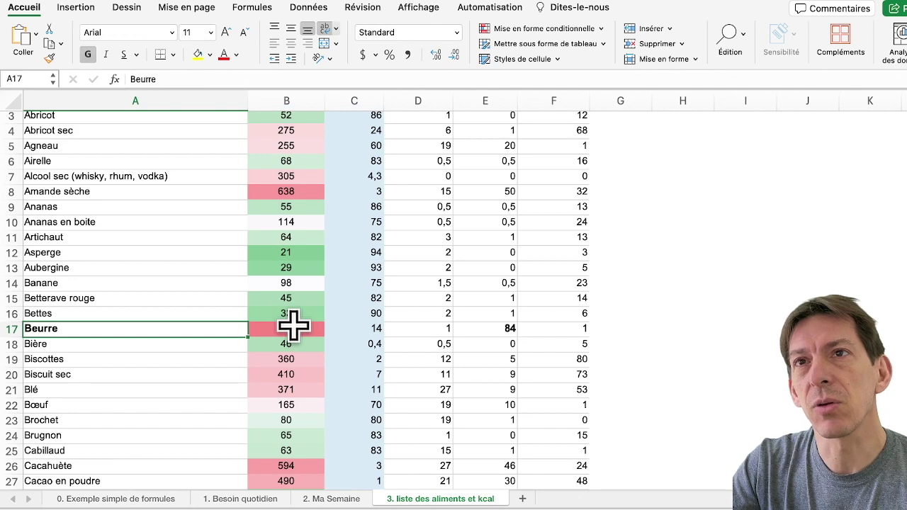
Back on Ma Semaine, review the 01-avr bread and butter calories and daily total in column B.
{"action": "left_click", "coordinate": [333, 498]}
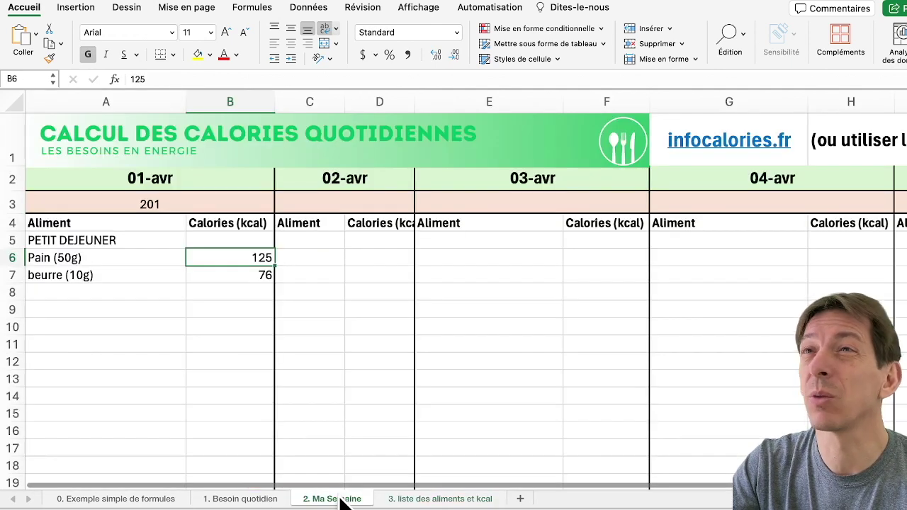
{"action": "left_click", "coordinate": [234, 276]}
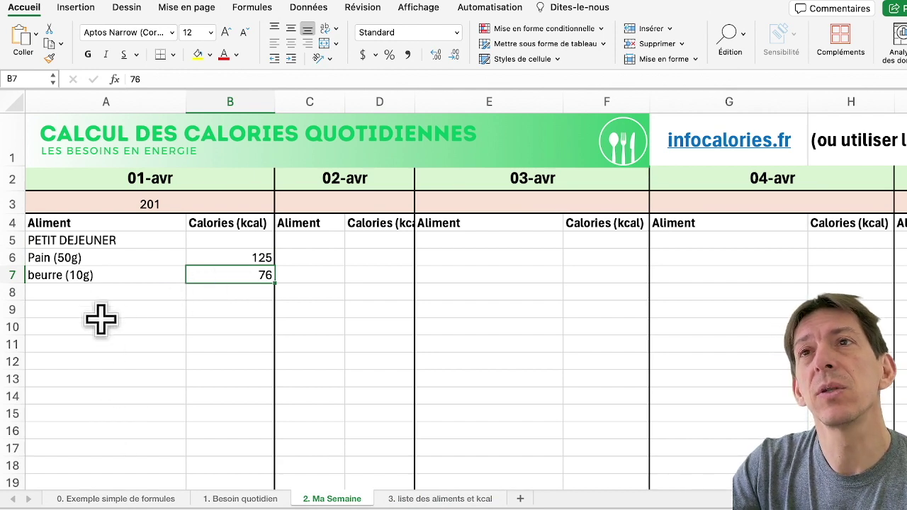
{"action": "scroll", "coordinate": [99, 281], "scroll_direction": "down", "scroll_amount": 3}
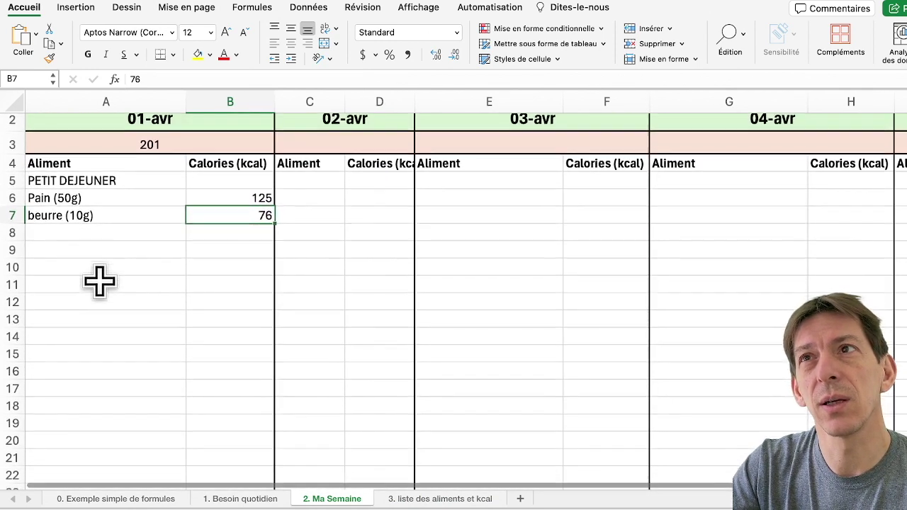
{"action": "scroll", "coordinate": [99, 282], "scroll_direction": "down", "scroll_amount": 1}
{"action": "scroll", "coordinate": [100, 281], "scroll_direction": "down", "scroll_amount": 2}
{"action": "scroll", "coordinate": [99, 282], "scroll_direction": "down", "scroll_amount": 1}
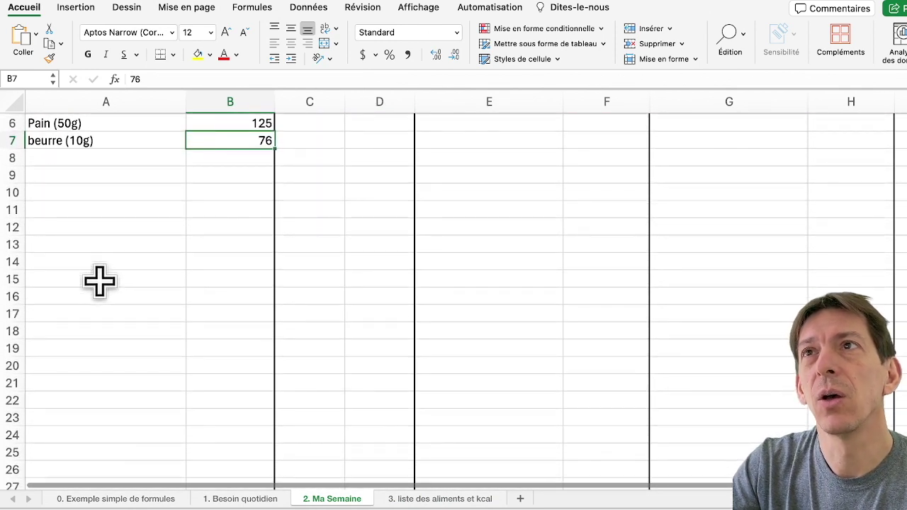
{"action": "scroll", "coordinate": [99, 281], "scroll_direction": "up", "scroll_amount": 5}
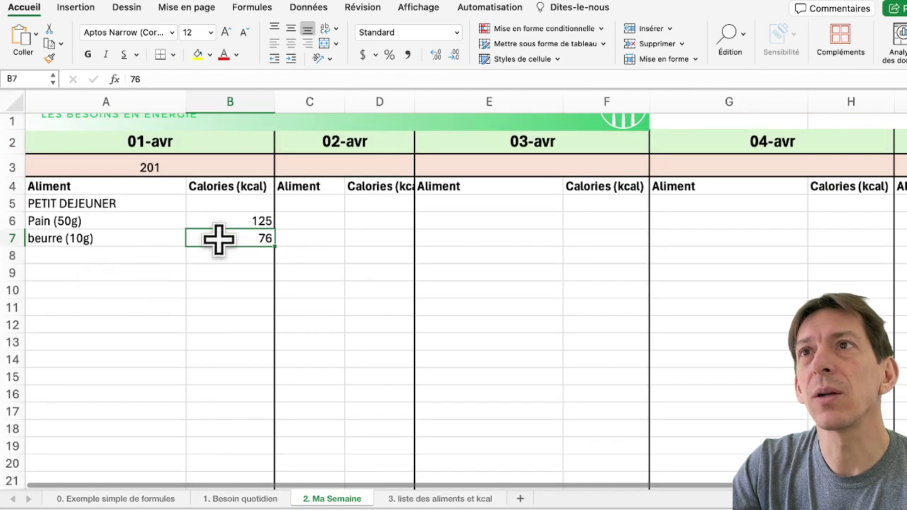
{"action": "left_click", "coordinate": [240, 221]}
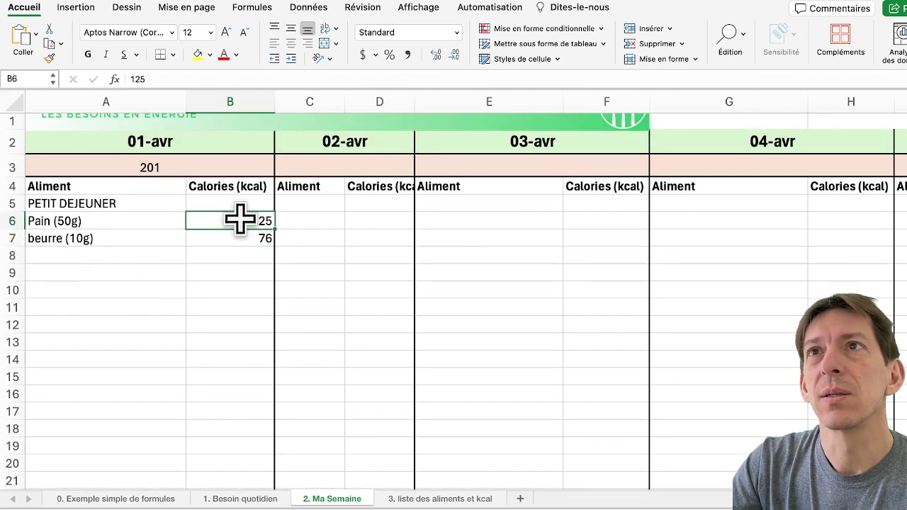
{"action": "left_click", "coordinate": [239, 171]}
{"action": "left_click", "coordinate": [230, 103]}
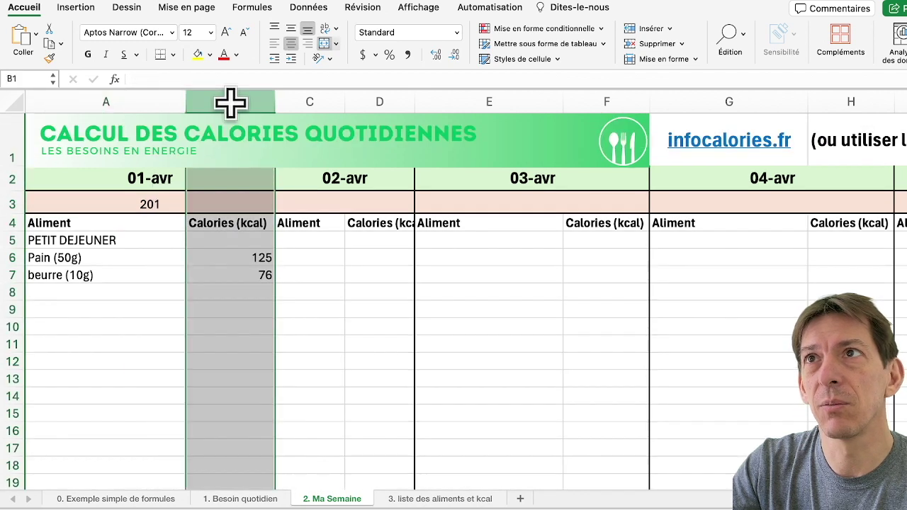
{"action": "left_click", "coordinate": [10, 258]}
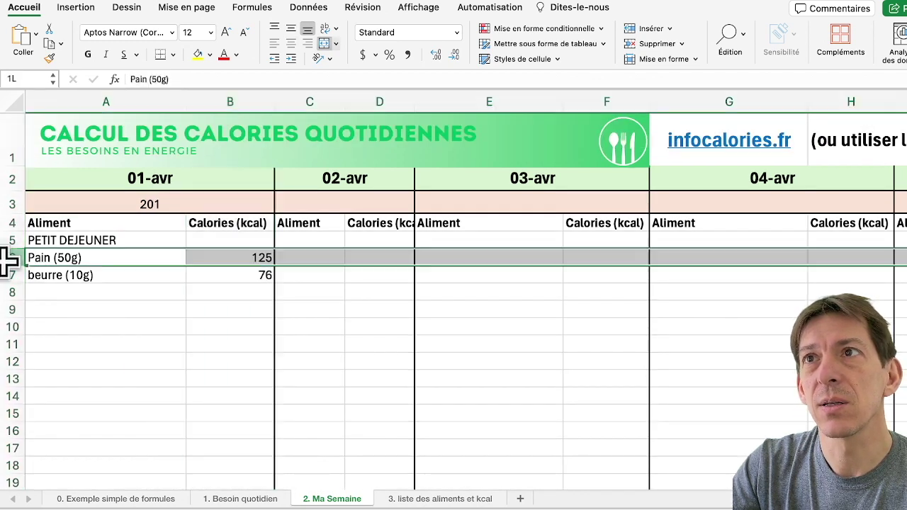
{"action": "left_click", "coordinate": [251, 276]}
{"action": "left_click", "coordinate": [250, 295]}
{"action": "left_click", "coordinate": [249, 310]}
{"action": "left_click", "coordinate": [387, 264]}
{"action": "type", "text": "60"}
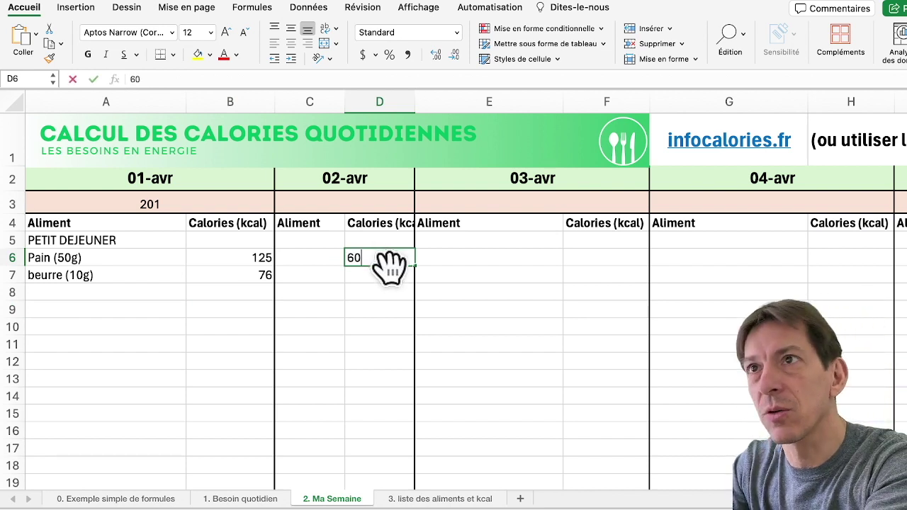
Log 60, 48, 400 and 50 calories in D6 to D9 under 02-avr.
{"action": "left_click", "coordinate": [387, 282]}
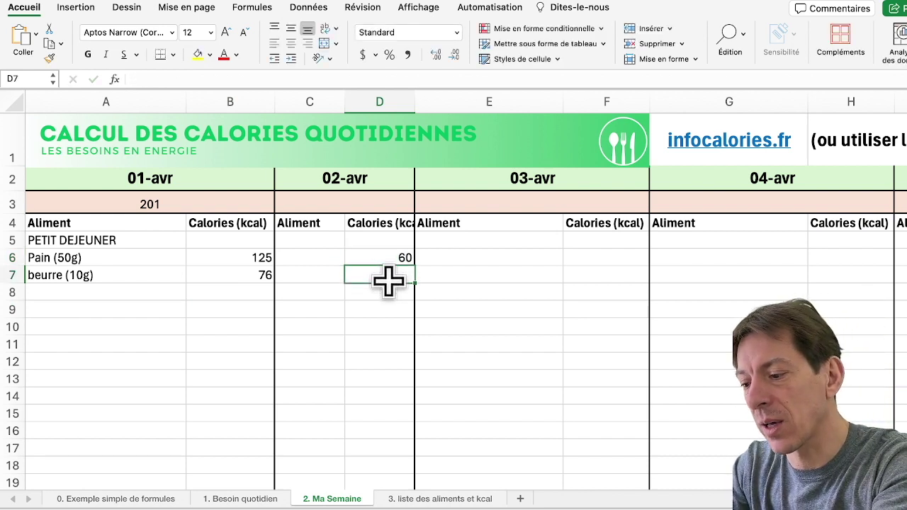
{"action": "type", "text": "48"}
{"action": "left_click", "coordinate": [387, 293]}
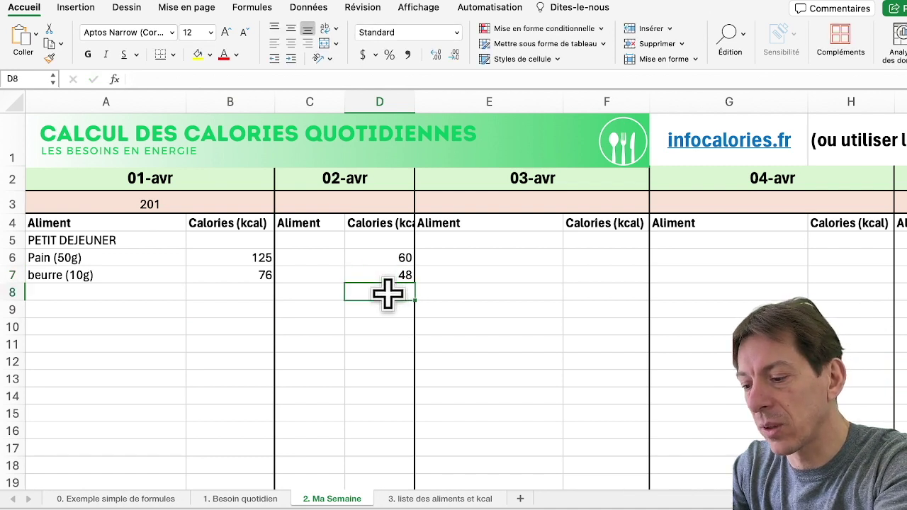
{"action": "type", "text": "400"}
{"action": "left_click", "coordinate": [390, 308]}
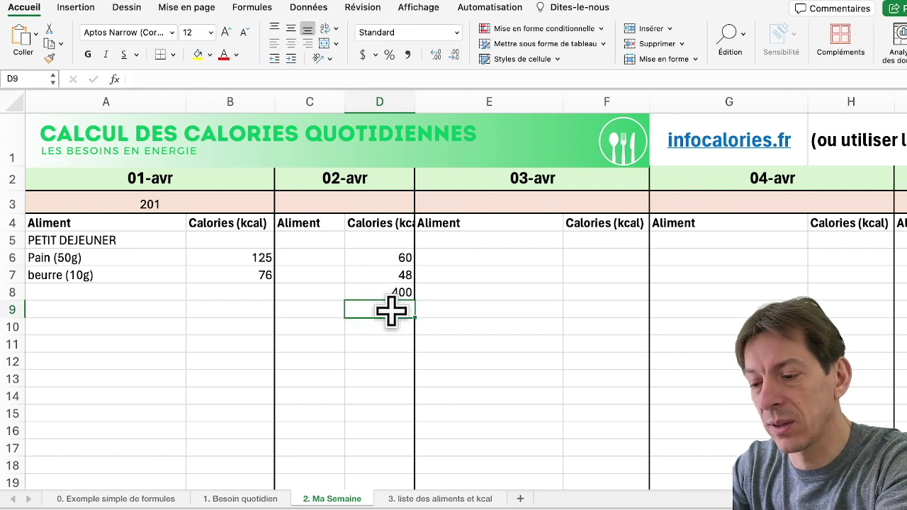
{"action": "type", "text": "50"}
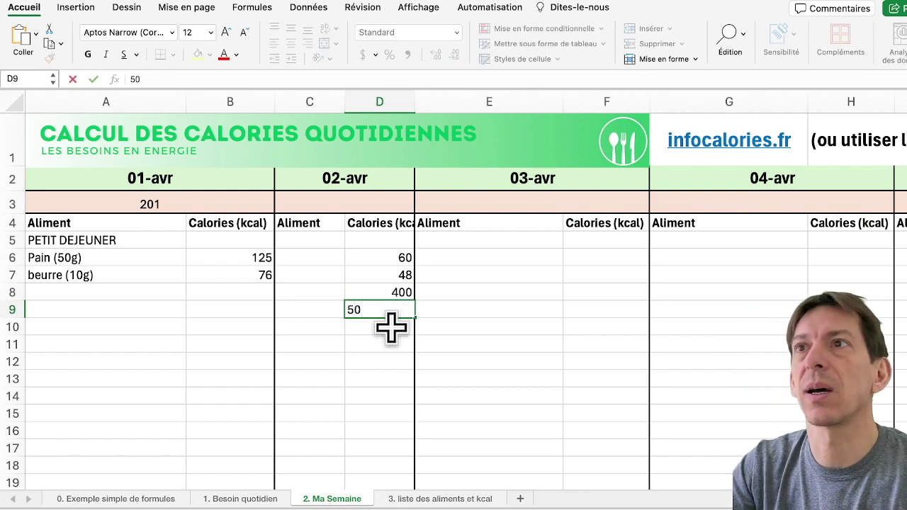
{"action": "left_click", "coordinate": [390, 326]}
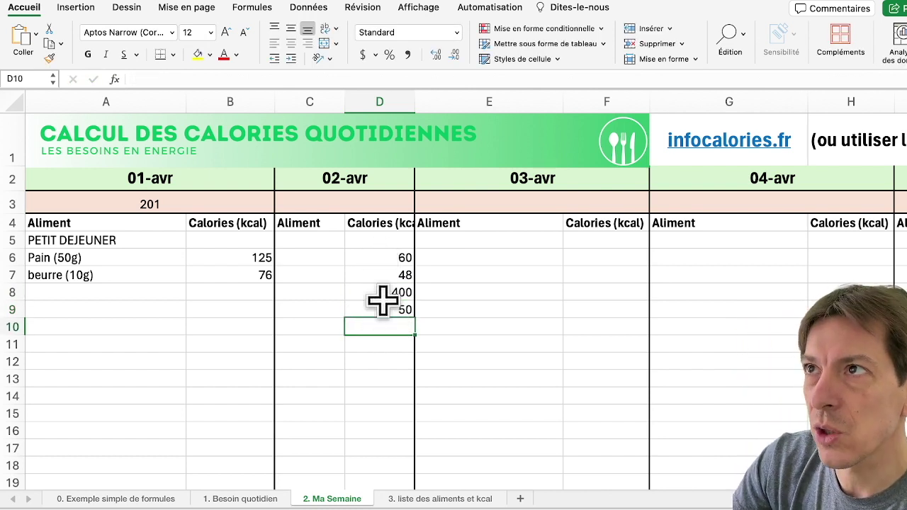
{"action": "left_click", "coordinate": [334, 205]}
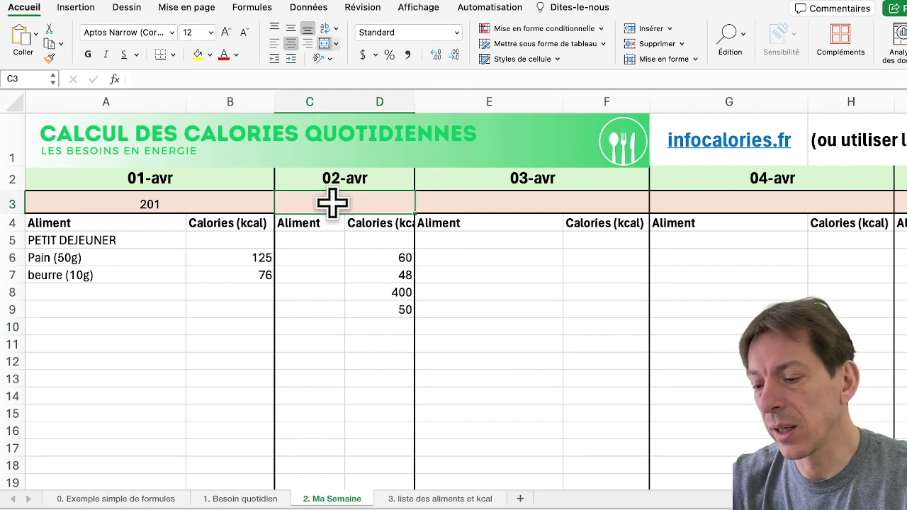
Enter =D6+D7+D8+D9 in C3 so the 02-avr total shows 558.
{"action": "type", "text": "="}
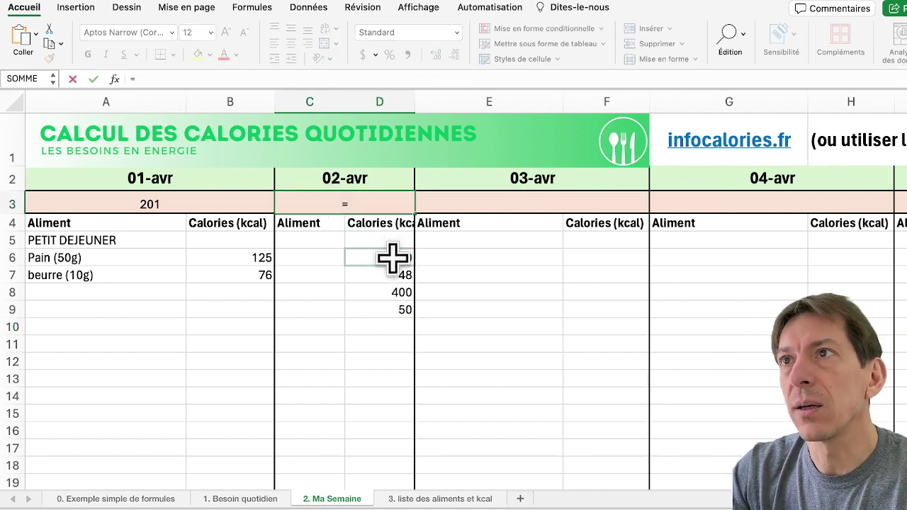
{"action": "left_click", "coordinate": [392, 259]}
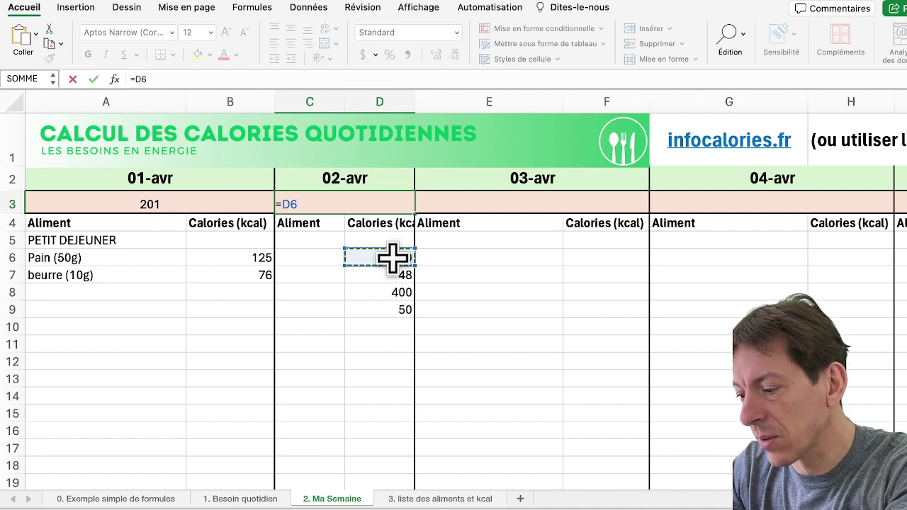
{"action": "type", "text": "+"}
{"action": "left_click", "coordinate": [392, 275]}
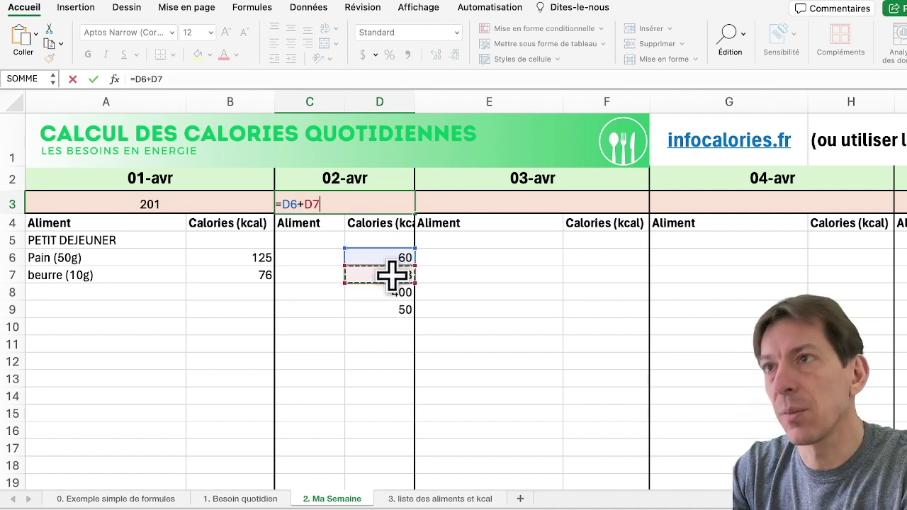
{"action": "type", "text": "+"}
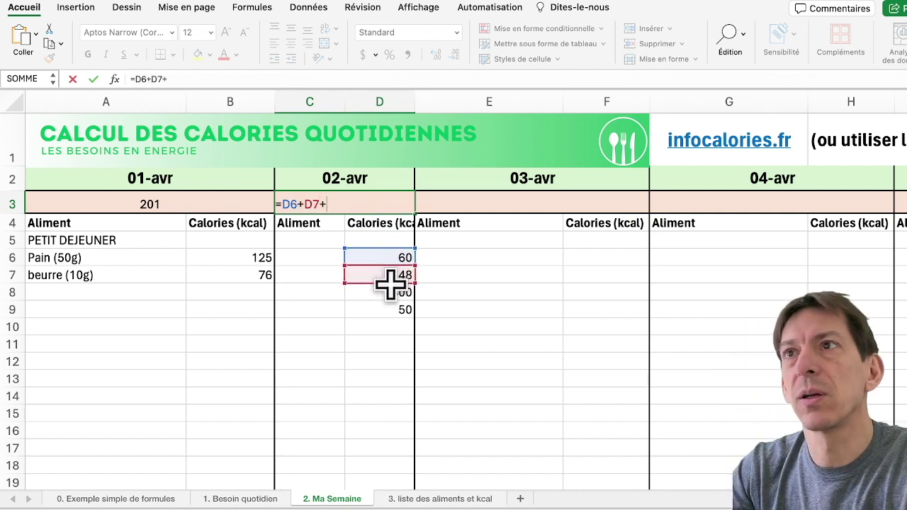
{"action": "left_click", "coordinate": [387, 294]}
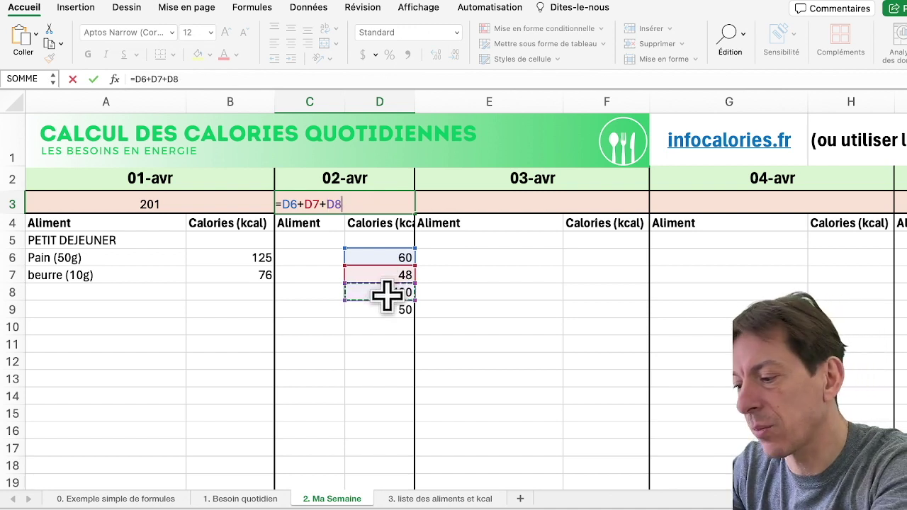
{"action": "type", "text": "+"}
{"action": "left_click", "coordinate": [387, 309]}
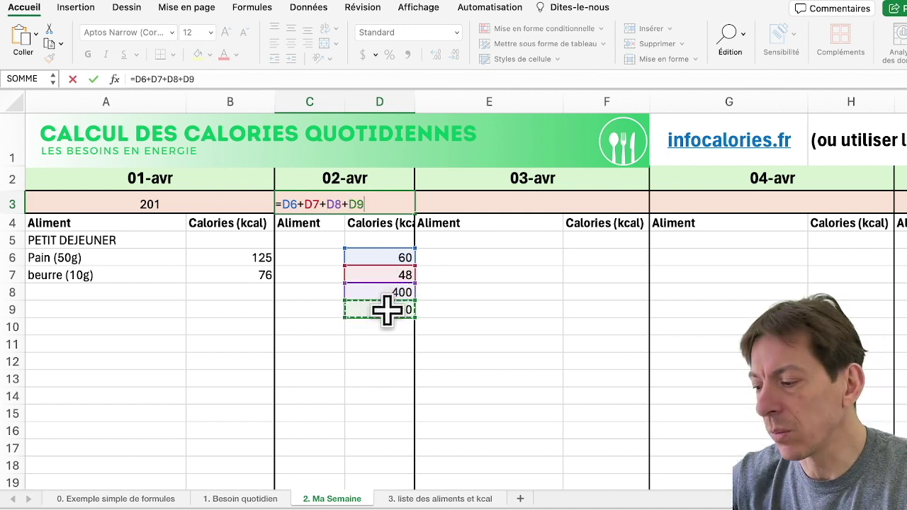
{"action": "key", "text": "Return"}
{"action": "left_click", "coordinate": [379, 327]}
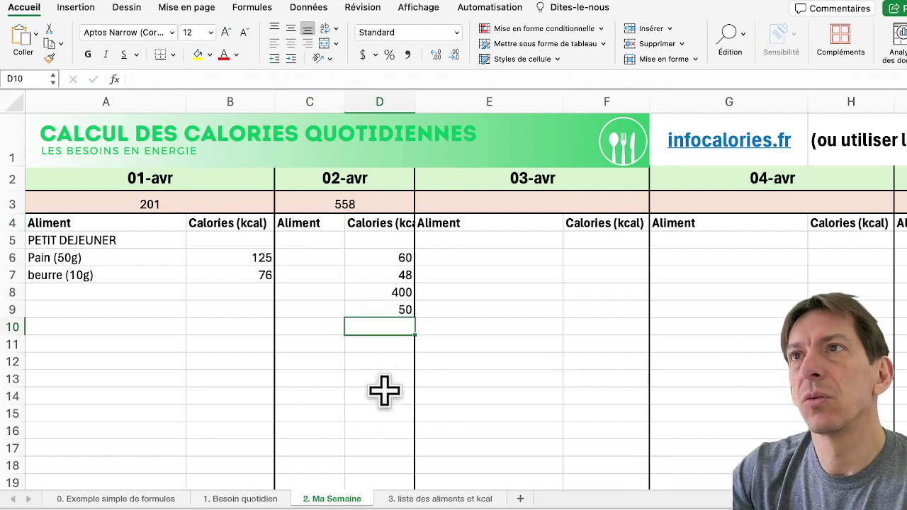
Rewrite the 02-avr total in C3 as =SOMME(D5:D80), still showing 558.
{"action": "left_click", "coordinate": [361, 204]}
{"action": "double_click", "coordinate": [361, 204]}
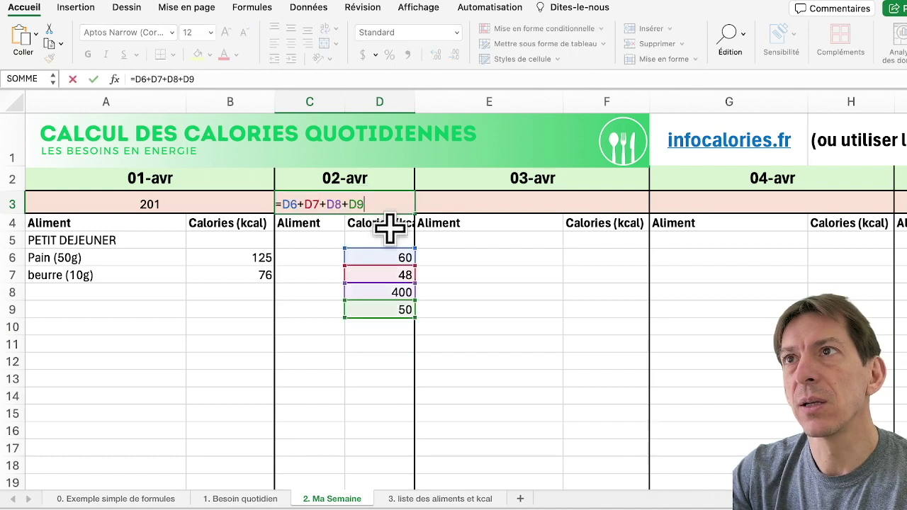
{"action": "key", "text": "BackSpace"}
{"action": "key", "text": "BackSpace"}
{"action": "key", "text": "BackSpace"}
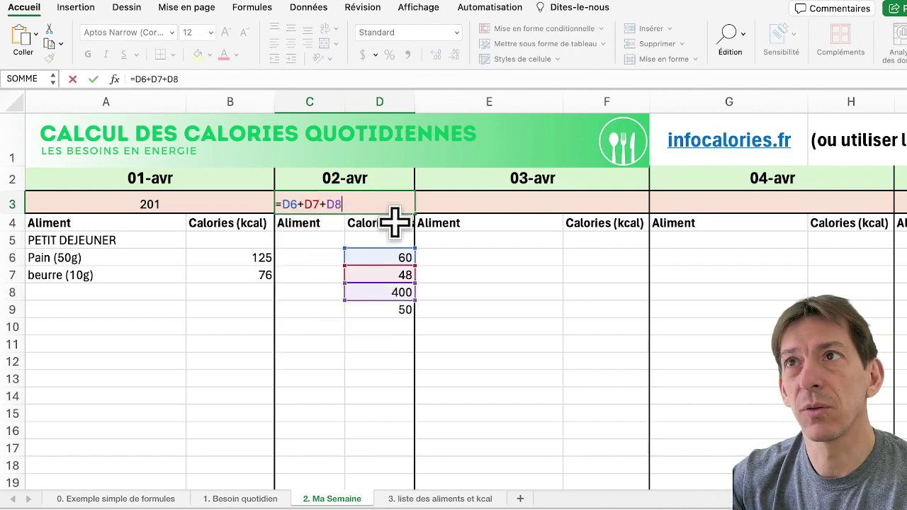
{"action": "key", "text": "BackSpace"}
{"action": "key", "text": "BackSpace"}
{"action": "key", "text": "BackSpace"}
{"action": "key", "text": "BackSpace"}
{"action": "key", "text": "BackSpace"}
{"action": "key", "text": "BackSpace"}
{"action": "key", "text": "BackSpace"}
{"action": "key", "text": "BackSpace"}
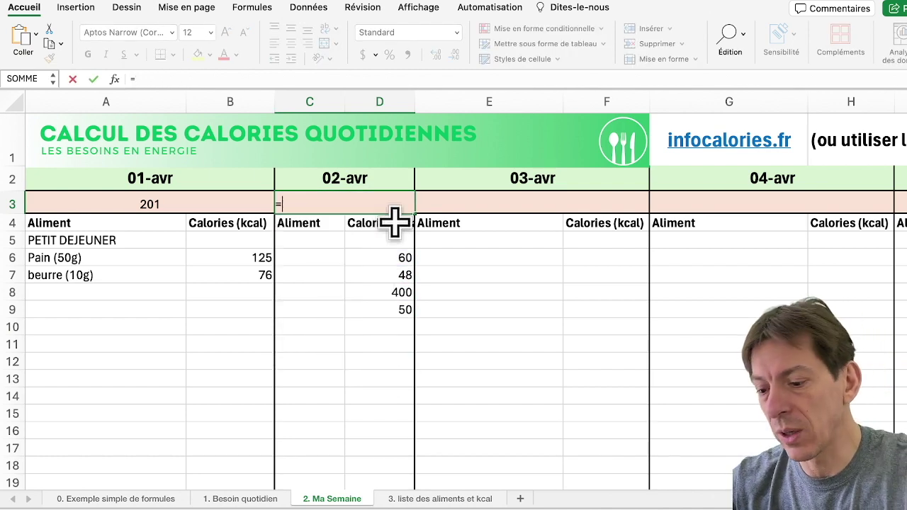
{"action": "type", "text": "sp"}
{"action": "key", "text": "BackSpace"}
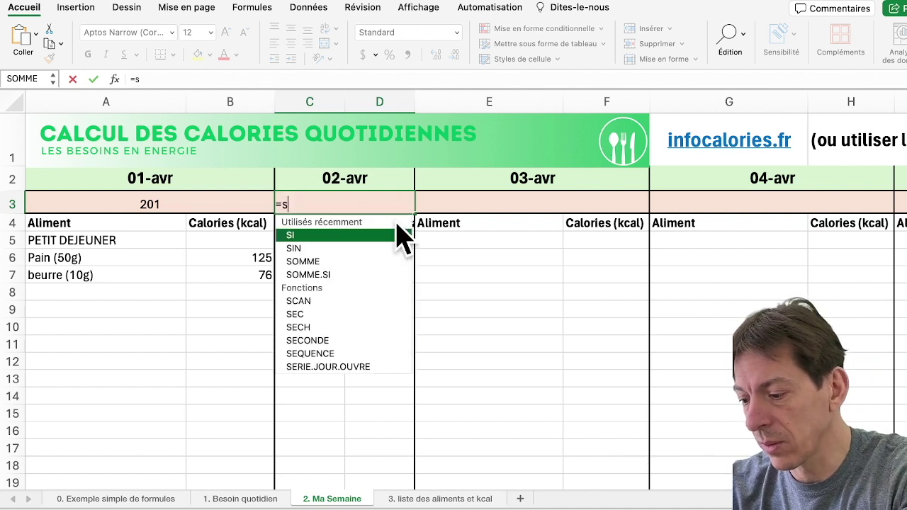
{"action": "type", "text": "omme"}
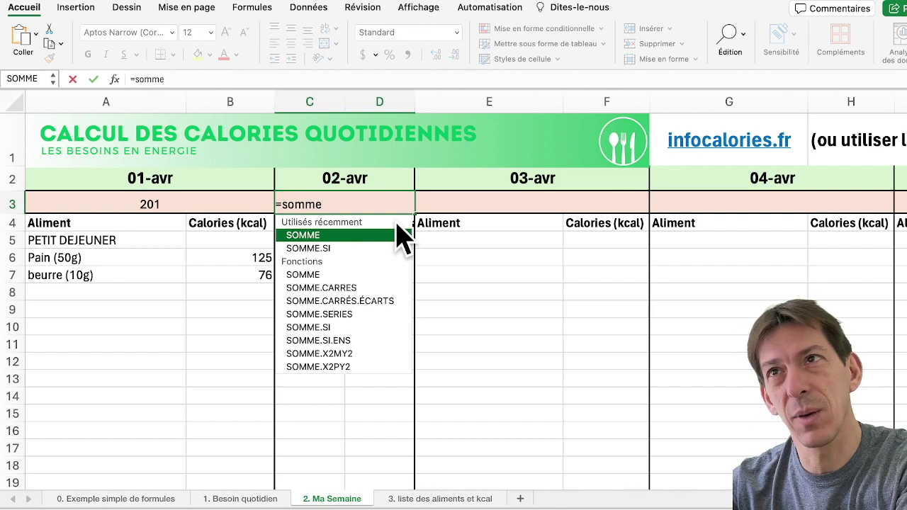
{"action": "type", "text": "("}
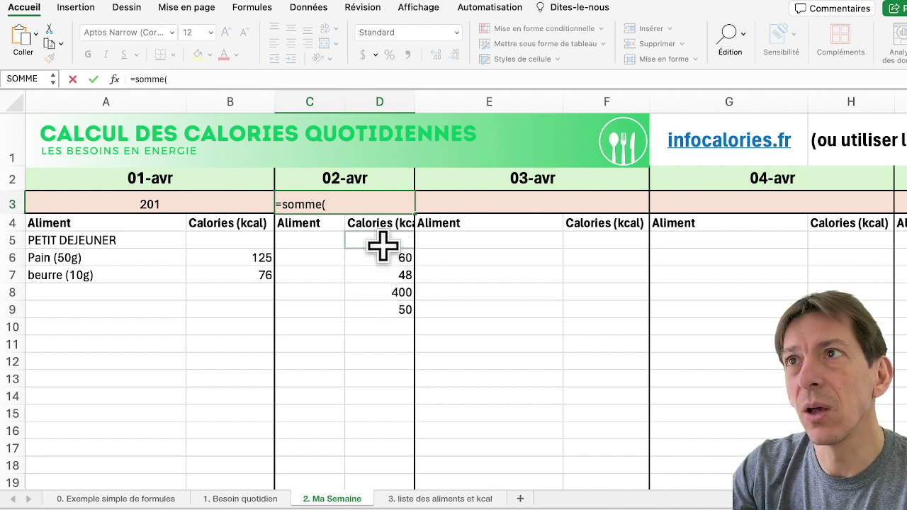
{"action": "left_click_drag", "start_coordinate": [383, 246], "coordinate": [381, 487]}
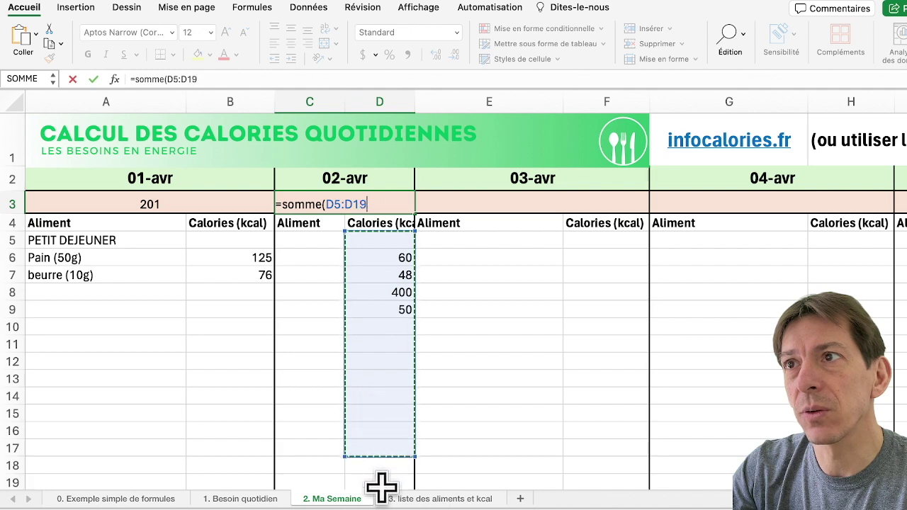
{"action": "left_click_drag", "start_coordinate": [382, 488], "coordinate": [375, 433]}
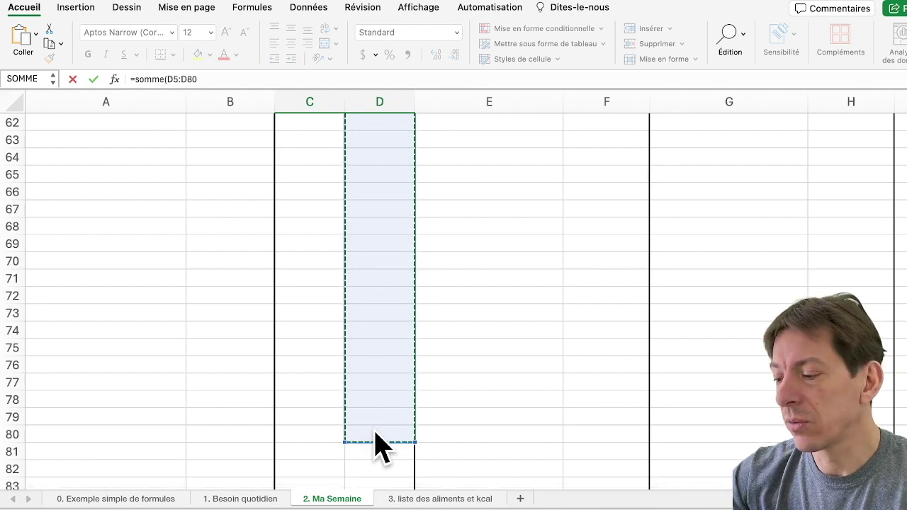
{"action": "key", "text": "Return"}
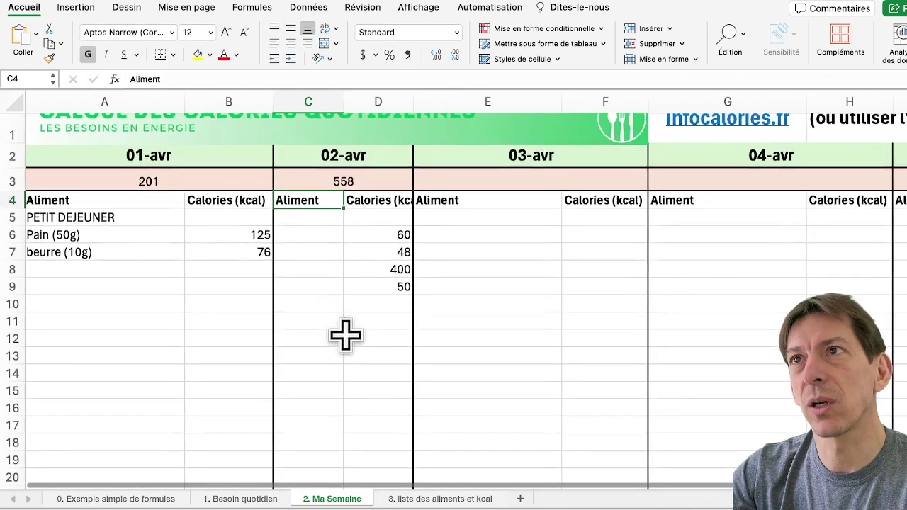
Enter 200 calories in D10, raising the 02-avr total to 758, and select that total.
{"action": "left_click", "coordinate": [344, 204]}
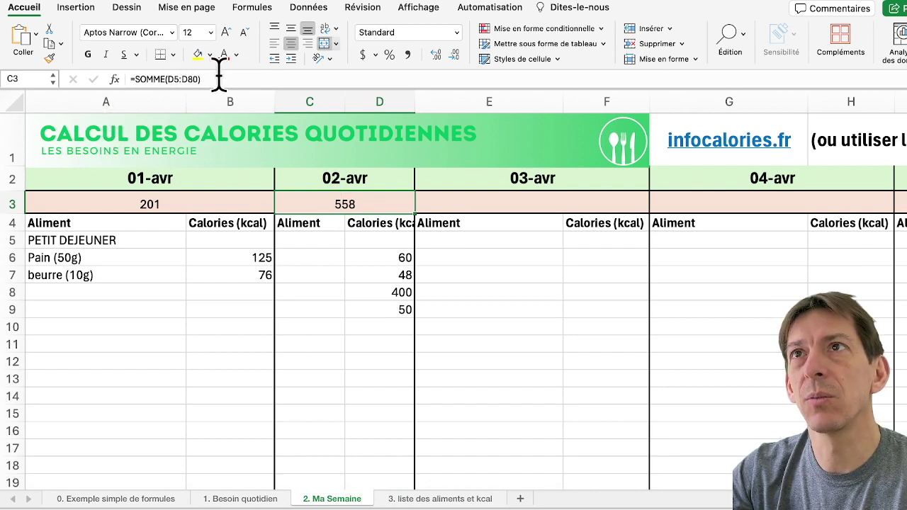
{"action": "left_click", "coordinate": [381, 243]}
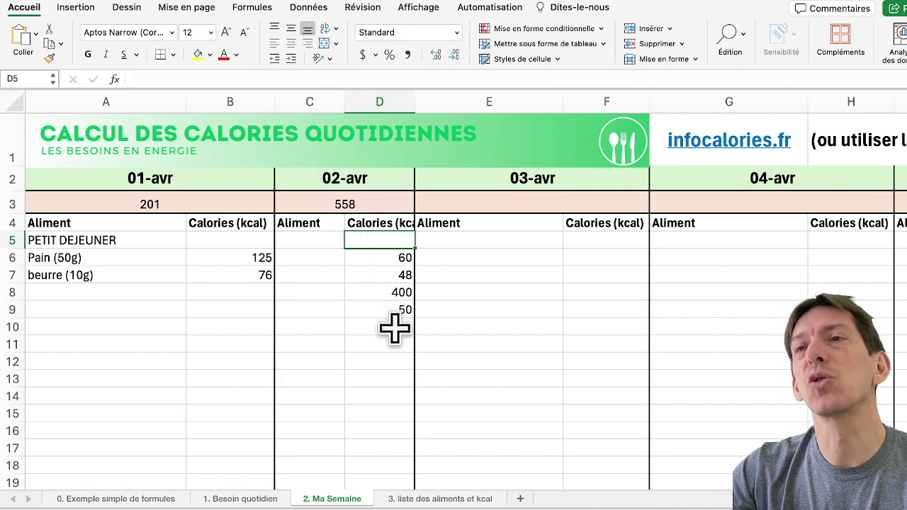
{"action": "scroll", "coordinate": [392, 367], "scroll_direction": "down", "scroll_amount": 5}
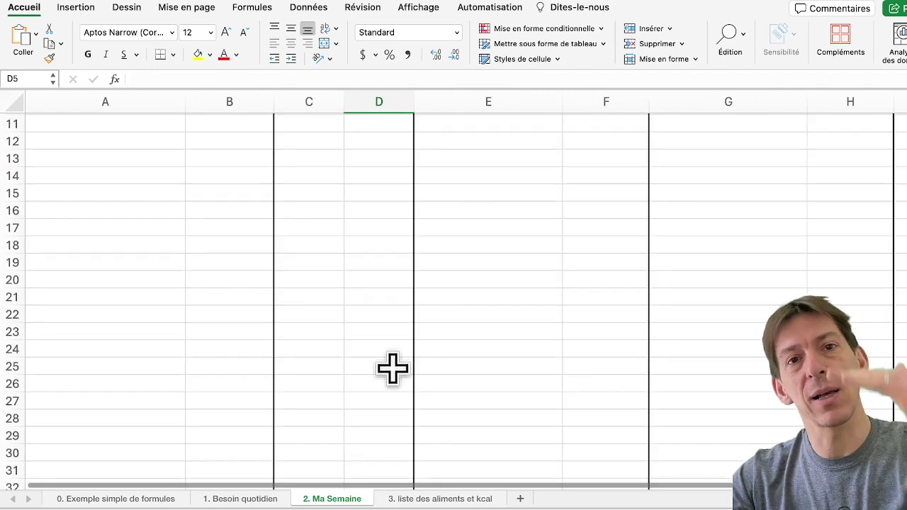
{"action": "scroll", "coordinate": [392, 366], "scroll_direction": "up", "scroll_amount": 1}
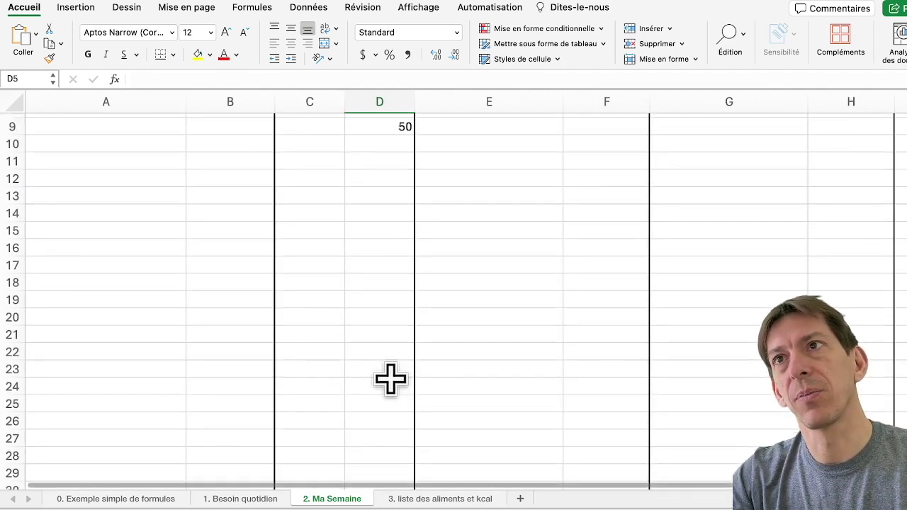
{"action": "scroll", "coordinate": [389, 374], "scroll_direction": "up", "scroll_amount": 4}
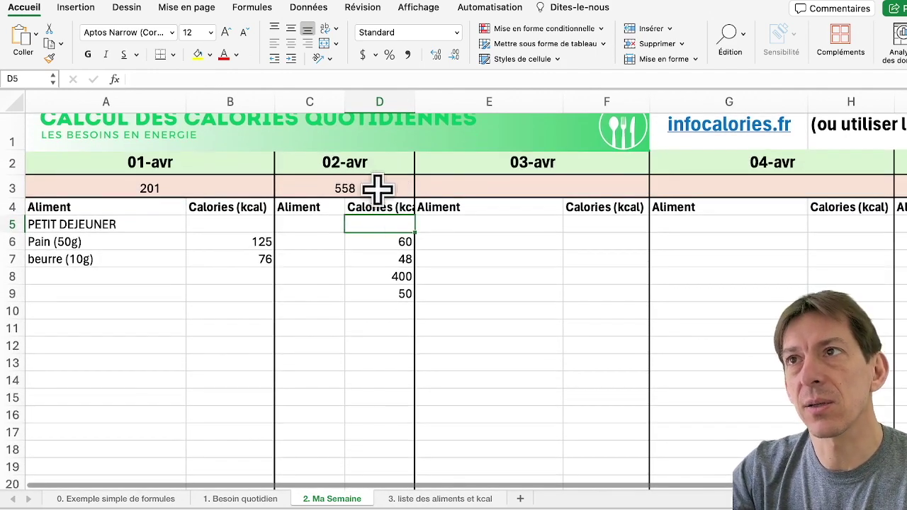
{"action": "left_click", "coordinate": [392, 311]}
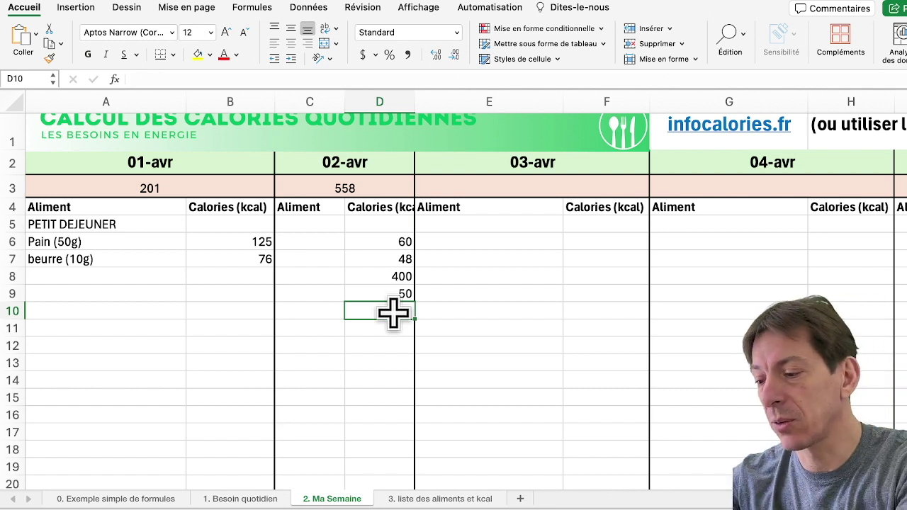
{"action": "type", "text": "200"}
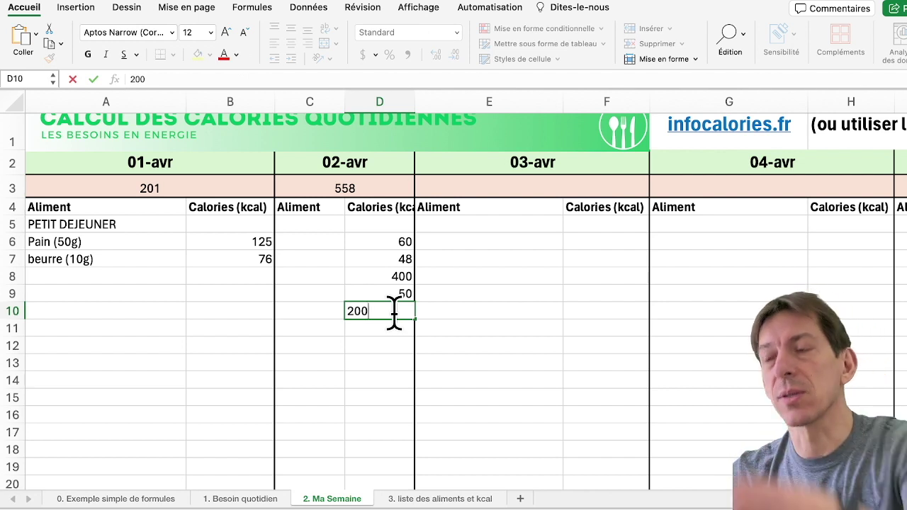
{"action": "key", "text": "Return"}
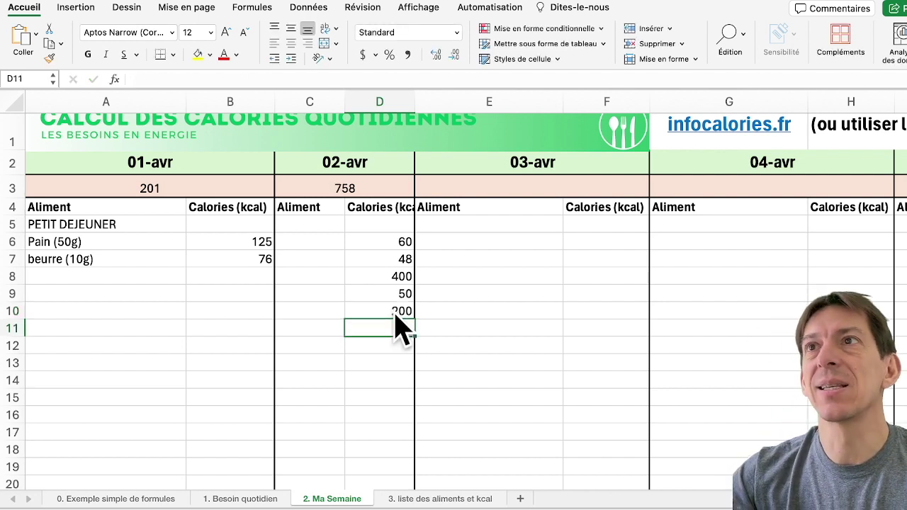
{"action": "left_click", "coordinate": [375, 187]}
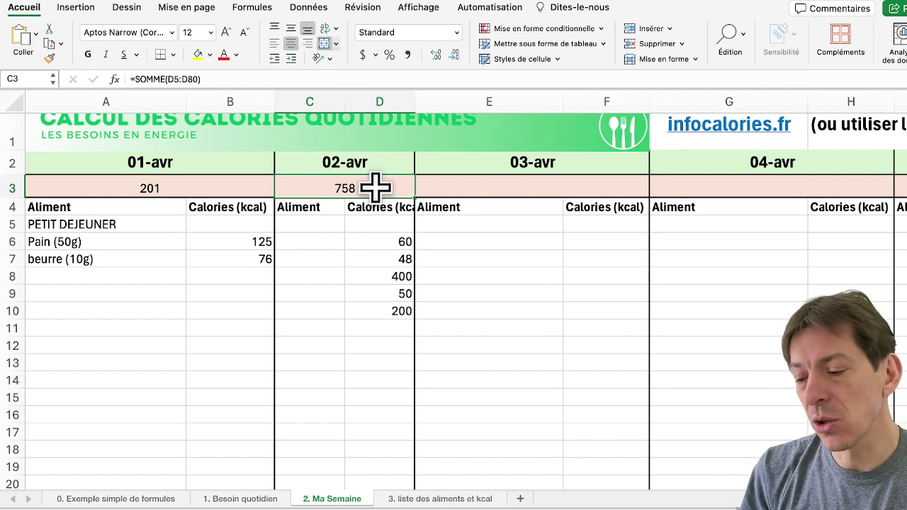
Copy the 02-avr total into E3, giving 03-avr =SOMME(F5:F80), currently 0.
{"action": "key", "text": "super+c"}
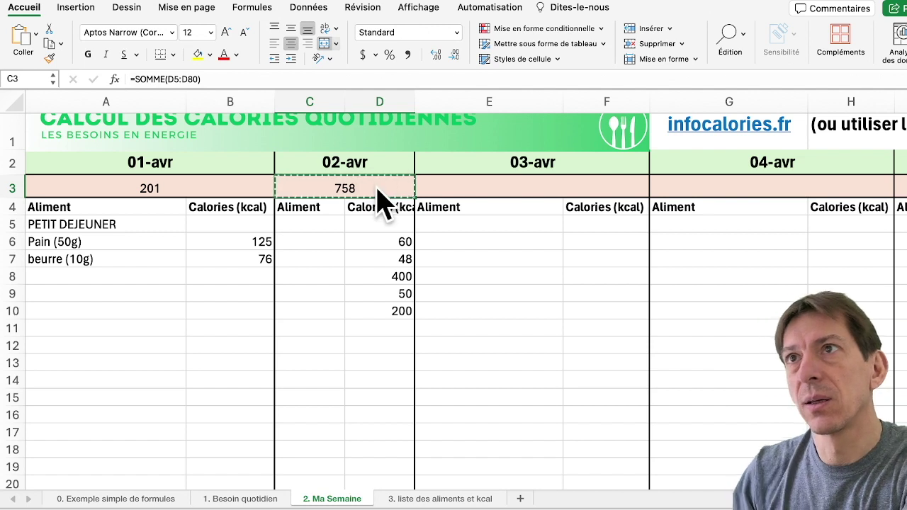
{"action": "left_click", "coordinate": [501, 187]}
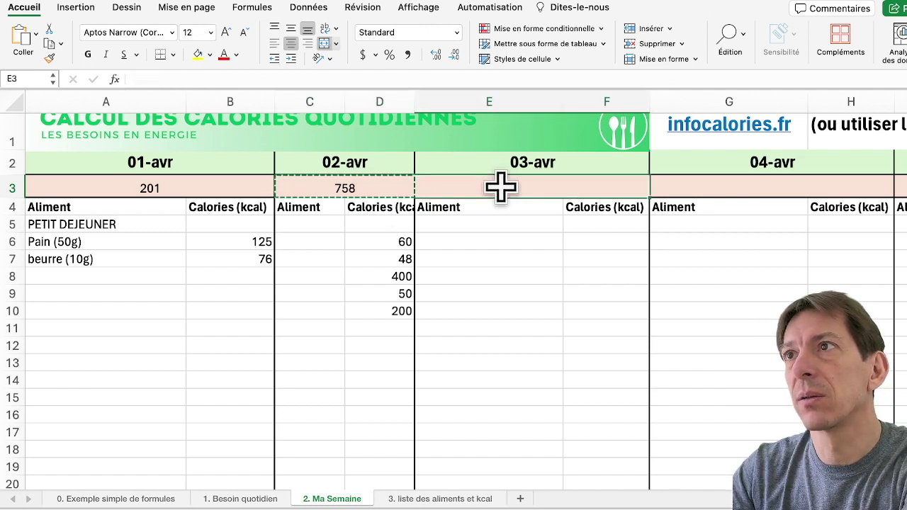
{"action": "key", "text": "super+v"}
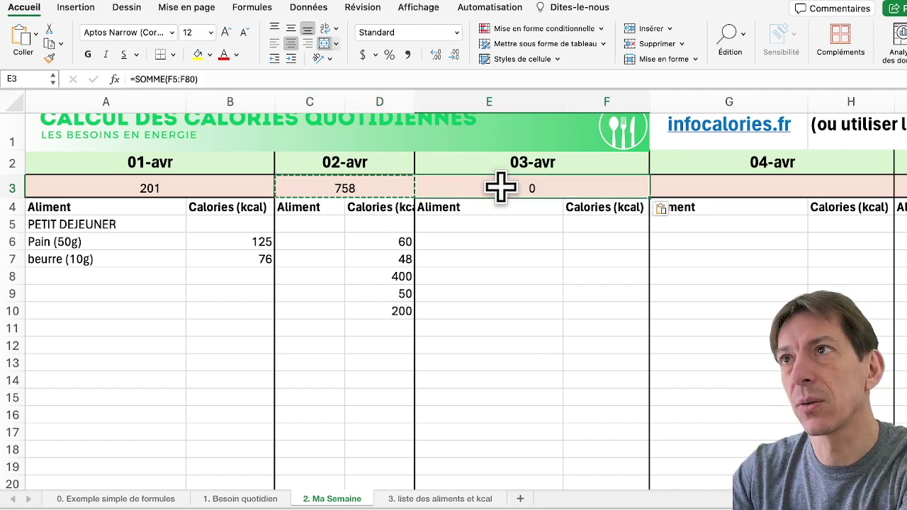
{"action": "double_click", "coordinate": [549, 186]}
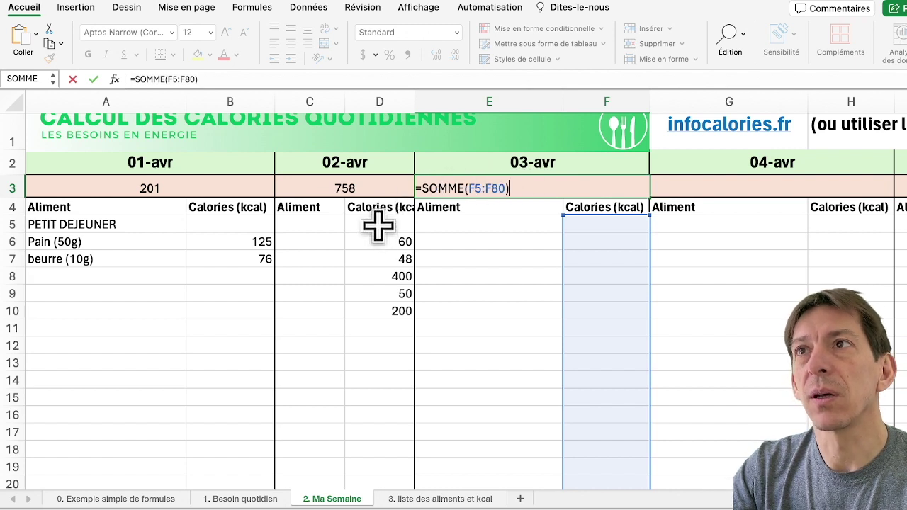
{"action": "left_click_drag", "start_coordinate": [378, 226], "coordinate": [387, 419]}
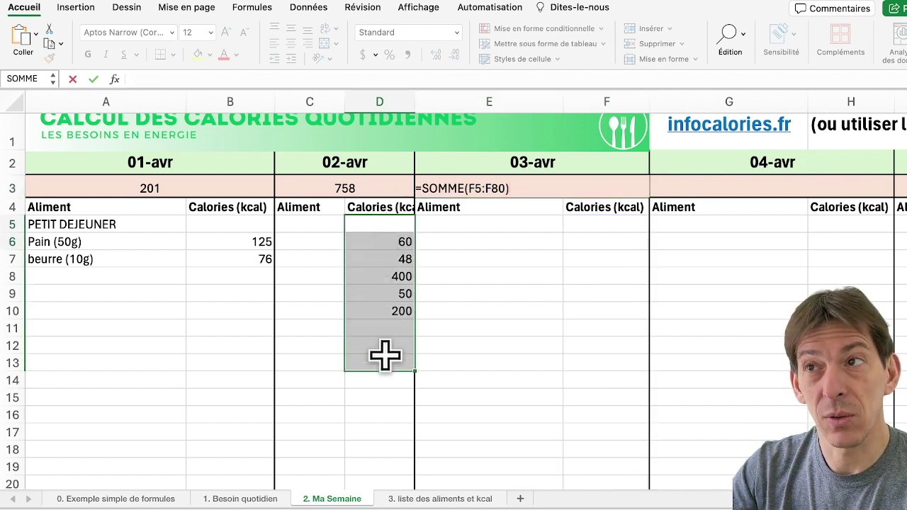
{"action": "key", "text": "Return"}
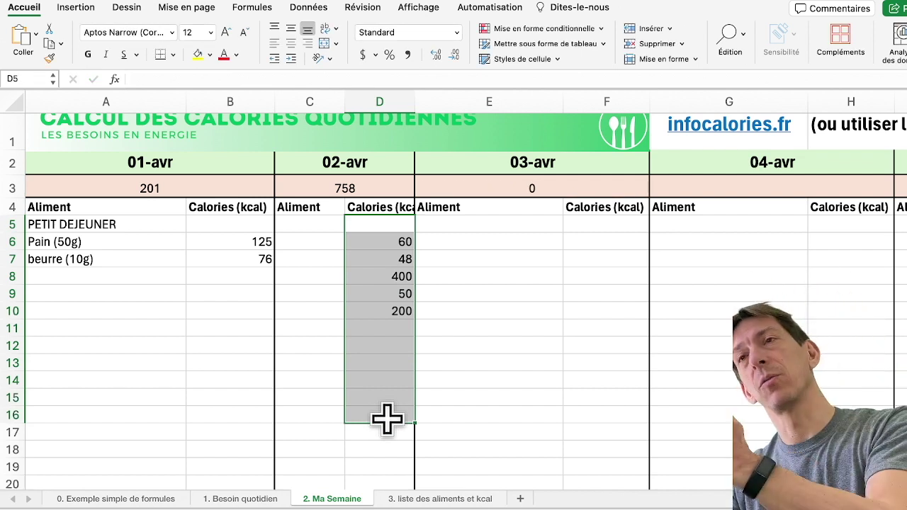
{"action": "left_click", "coordinate": [612, 257]}
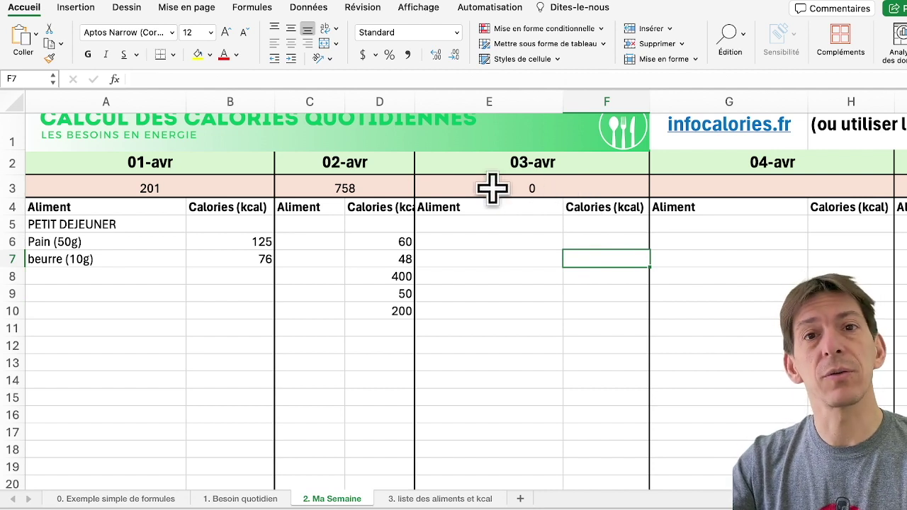
Copy the 03-avr total into G3 and verify it reads =SOMME(H5:H80) for 04-avr.
{"action": "left_click", "coordinate": [537, 186]}
{"action": "key", "text": "super+c"}
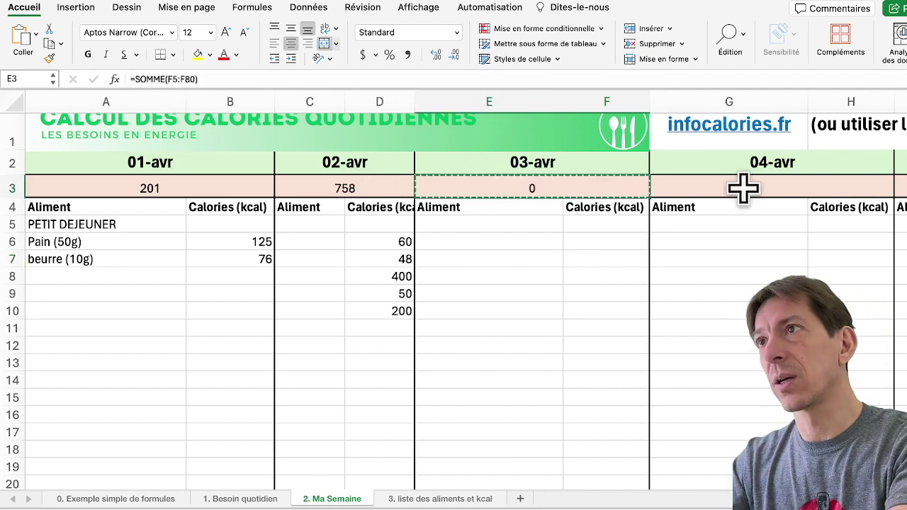
{"action": "left_click", "coordinate": [743, 187]}
{"action": "key", "text": "super+v"}
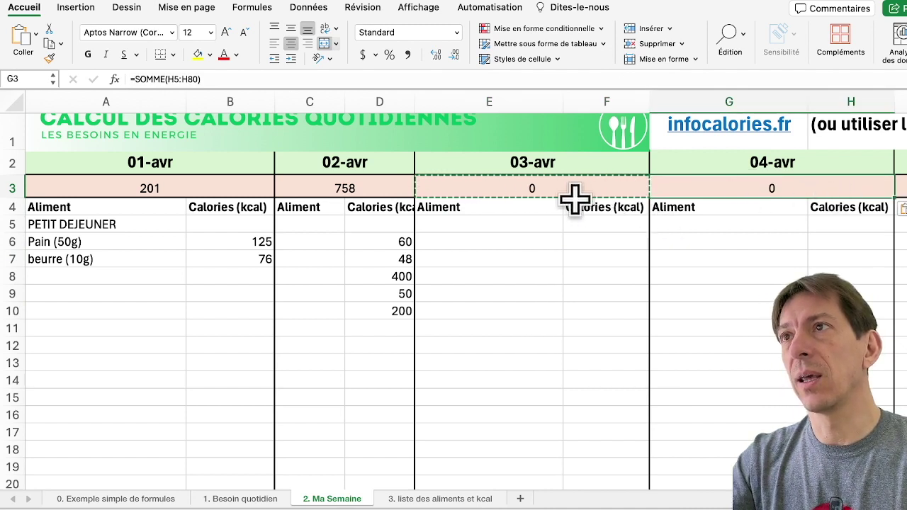
{"action": "double_click", "coordinate": [828, 187]}
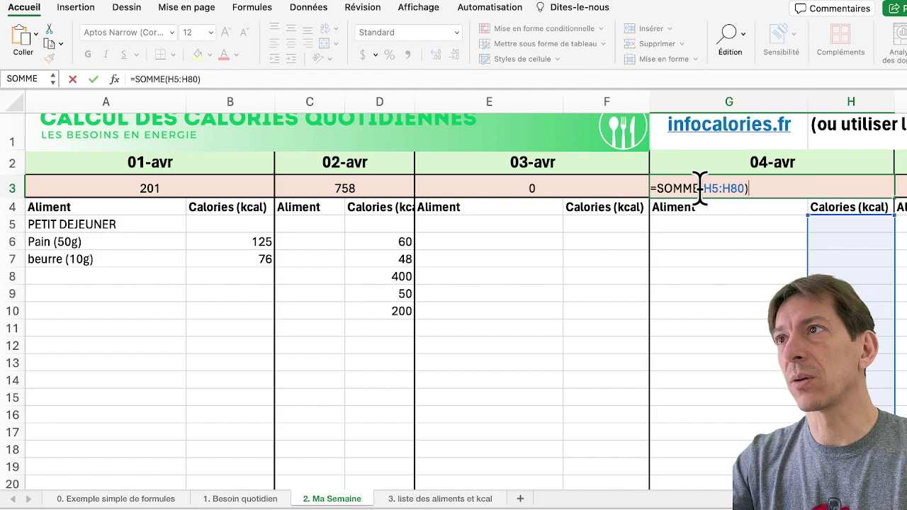
{"action": "scroll", "coordinate": [856, 243], "scroll_direction": "down", "scroll_amount": 10}
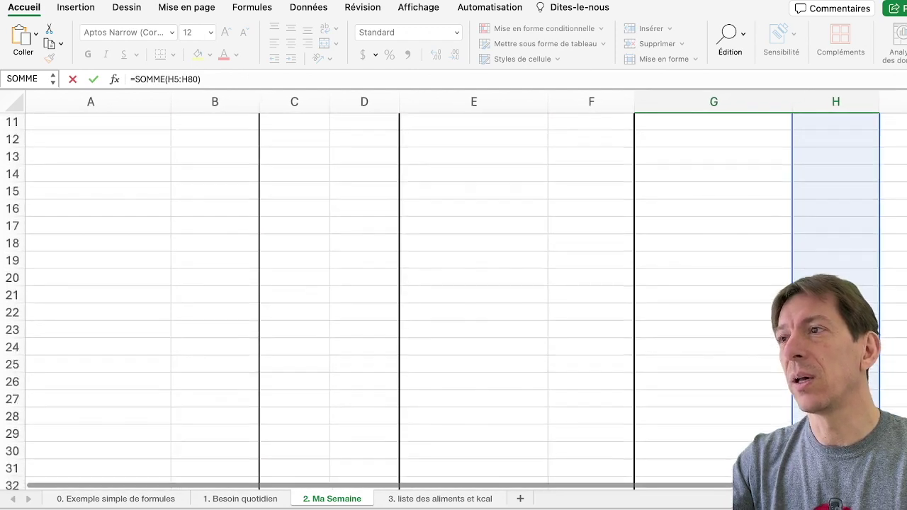
{"action": "scroll", "coordinate": [453, 301], "scroll_direction": "down", "scroll_amount": 10}
{"action": "scroll", "coordinate": [453, 302], "scroll_direction": "down", "scroll_amount": 8}
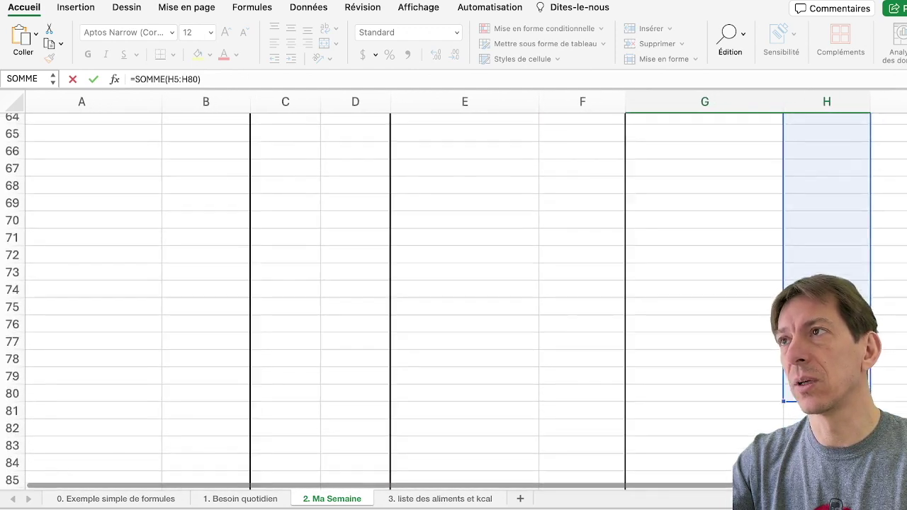
{"action": "scroll", "coordinate": [453, 301], "scroll_direction": "up", "scroll_amount": 15}
{"action": "scroll", "coordinate": [454, 302], "scroll_direction": "up", "scroll_amount": 6}
{"action": "scroll", "coordinate": [453, 301], "scroll_direction": "up", "scroll_amount": 4}
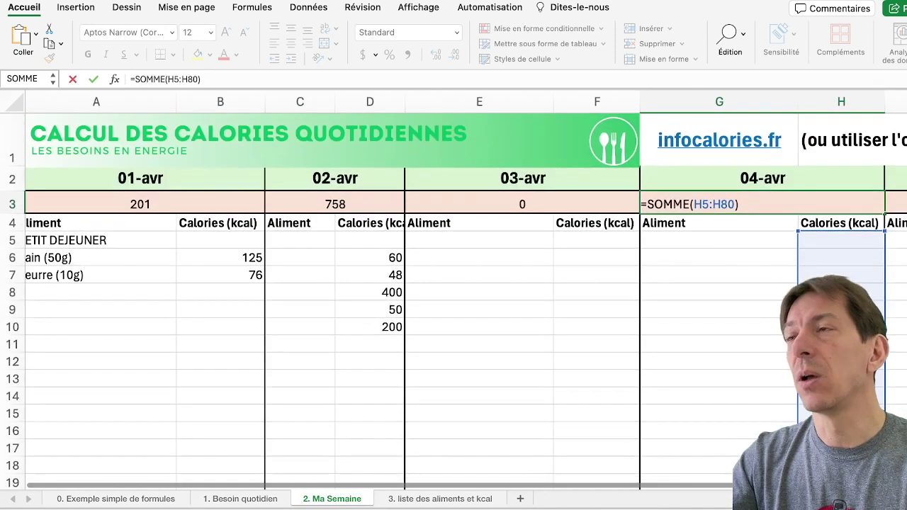